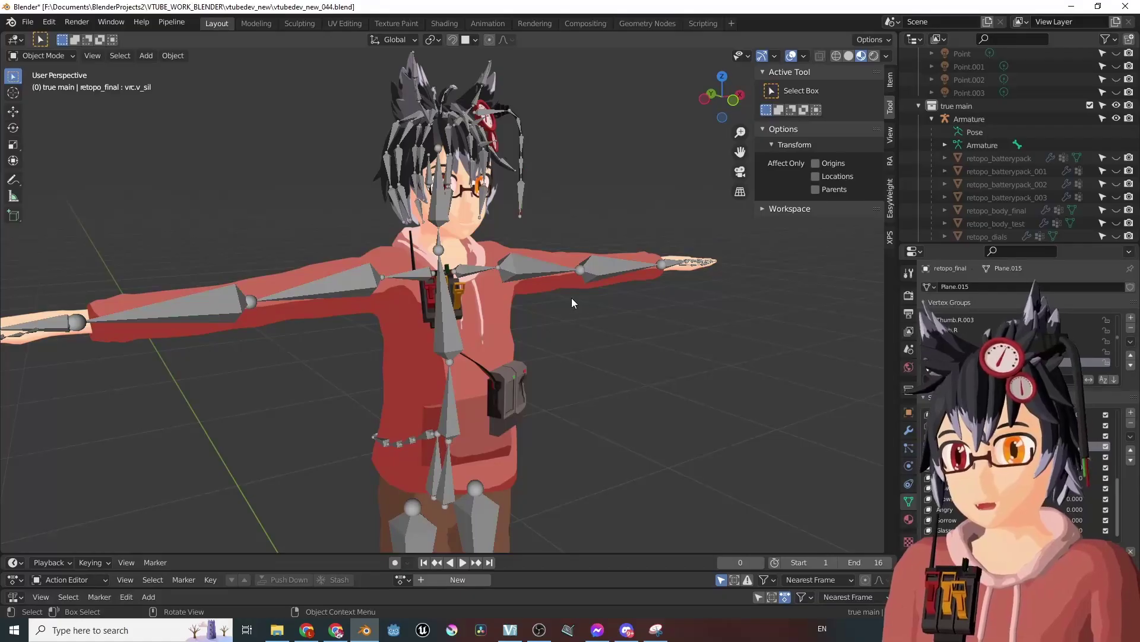
# - Select the Armature and retopo_final, then start an FBX export named vtubedev_new_044_002.fbx
pyautogui.click(520, 270)
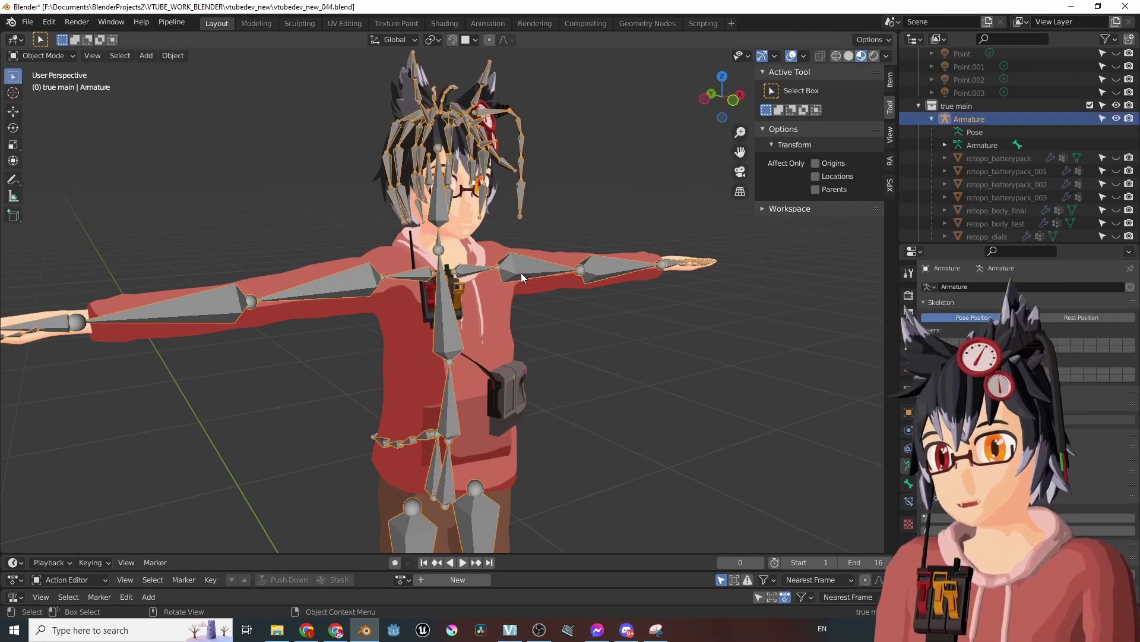
pyautogui.keyDown('shift'); pyautogui.click(499, 298); pyautogui.keyUp('shift')
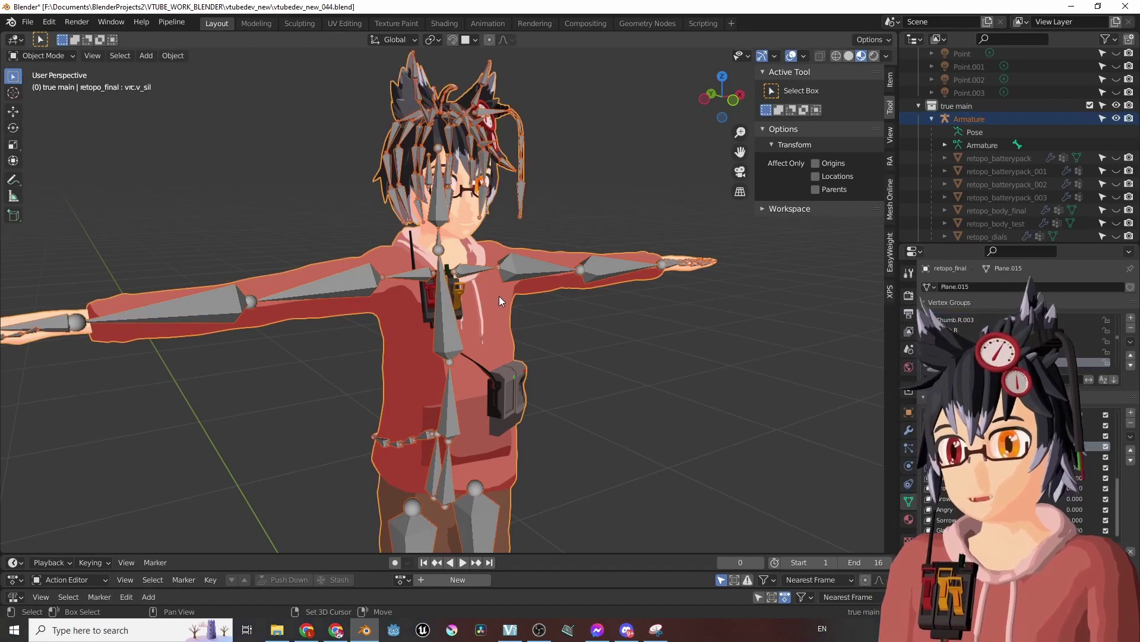
pyautogui.click(28, 22)
pyautogui.moveTo(49, 210)
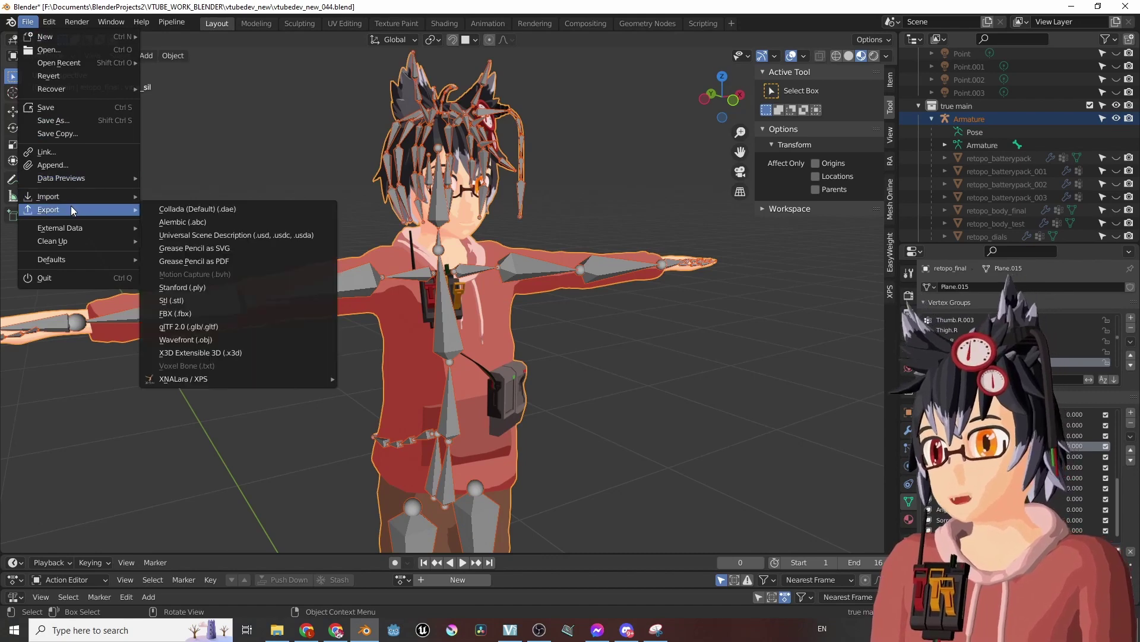
pyautogui.click(226, 311)
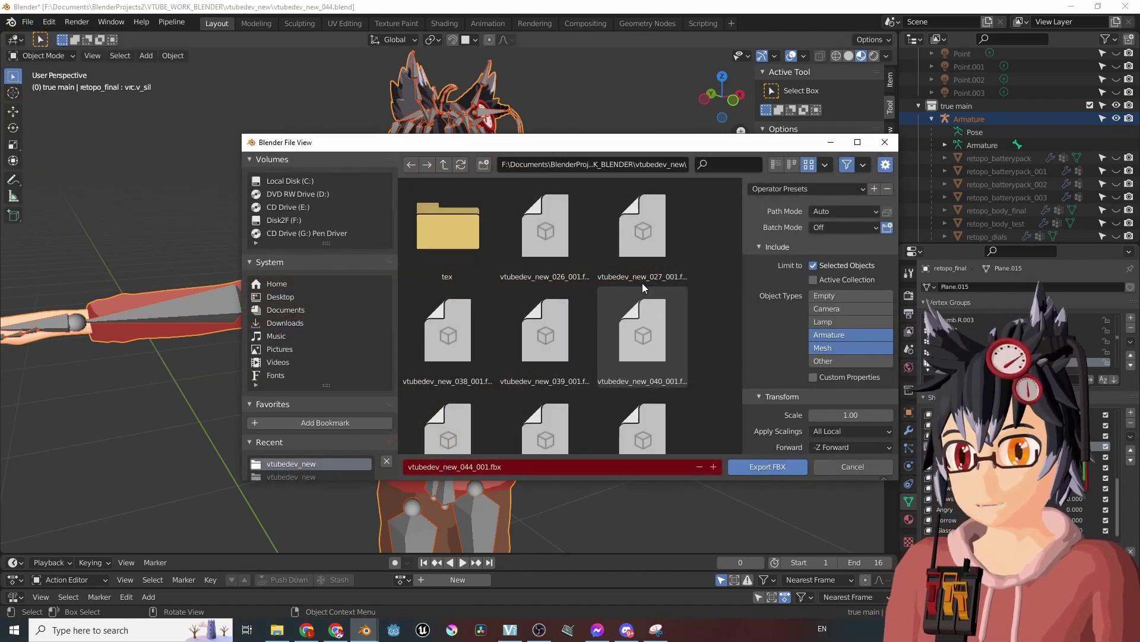
pyautogui.moveTo(767, 142); pyautogui.dragTo(627, 146)
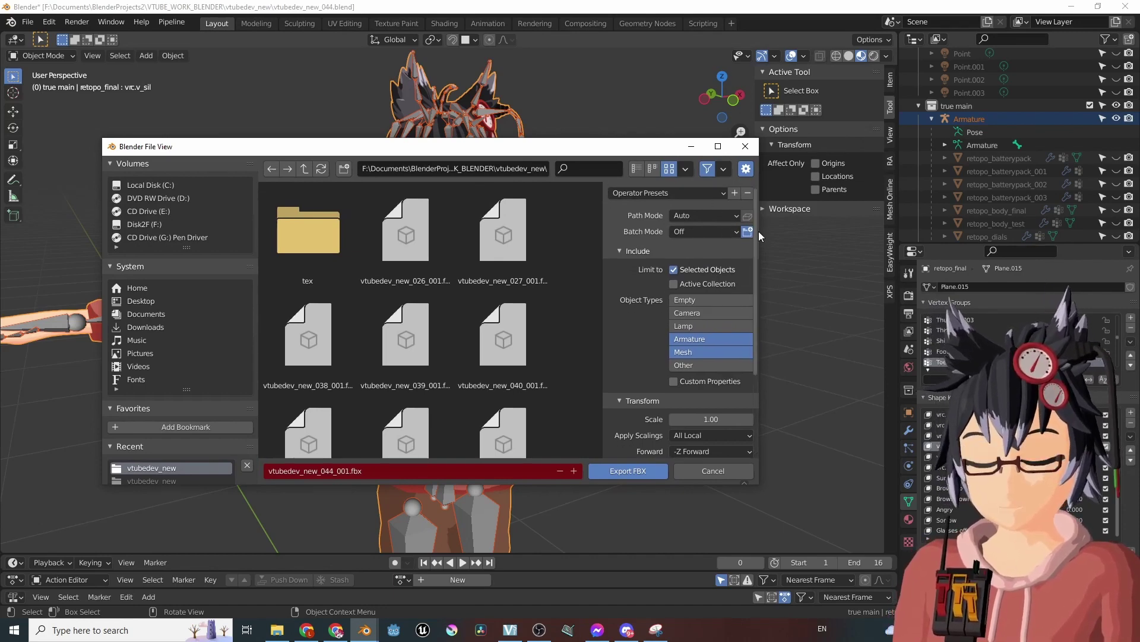
pyautogui.moveTo(759, 231); pyautogui.dragTo(787, 349)
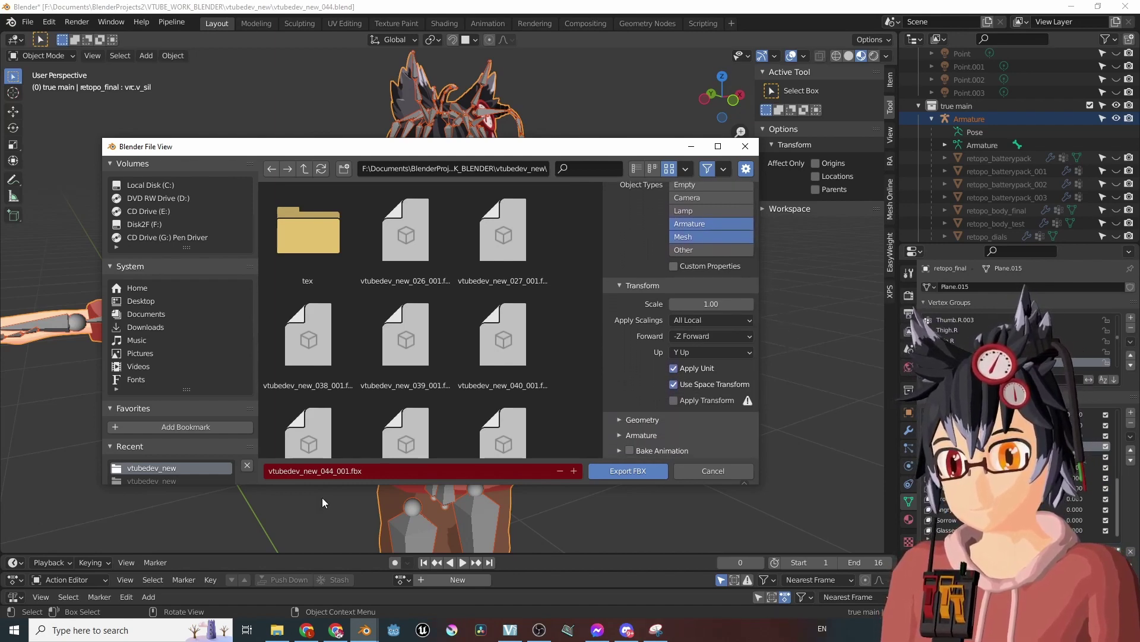
pyautogui.click(347, 472)
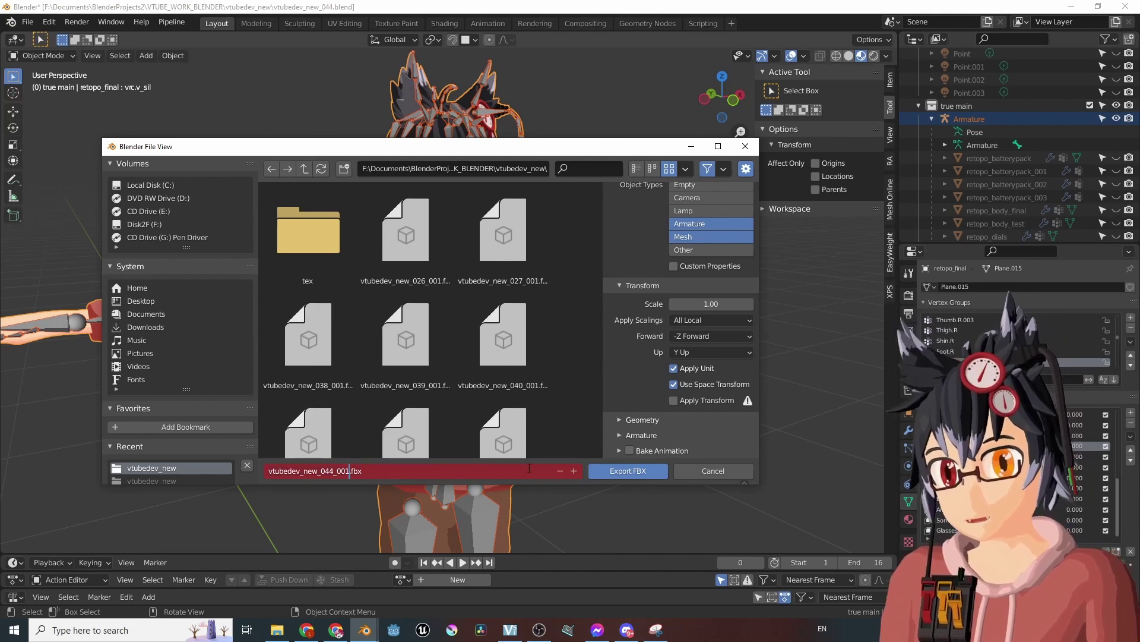
pyautogui.write('2')
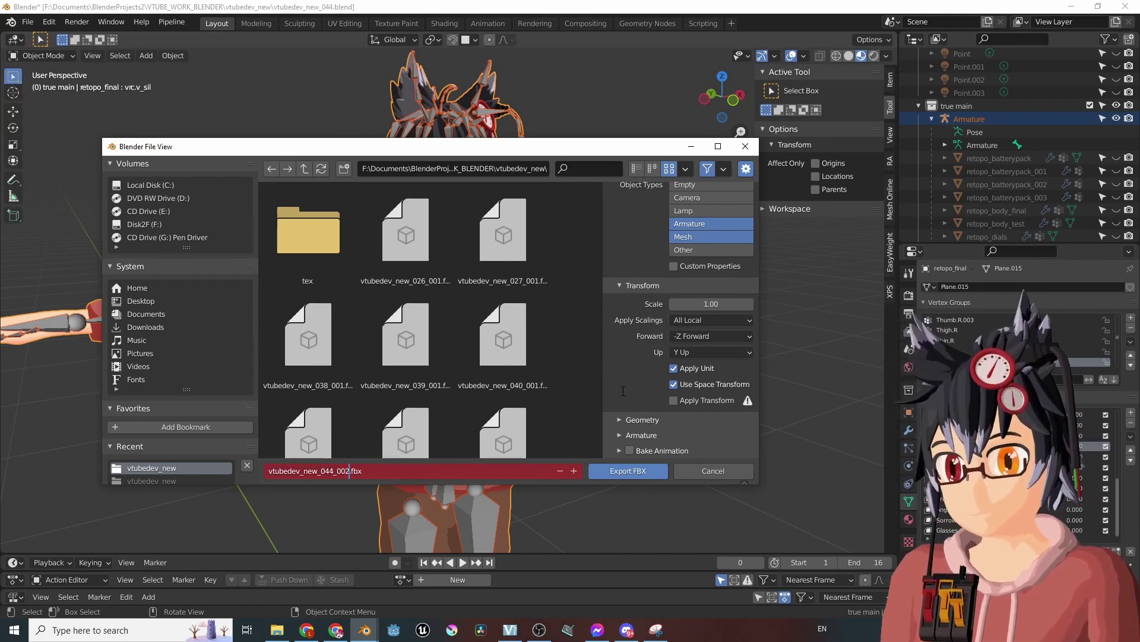
# - Confirm the vtubedev_new_044_002.fbx filename to export the FBX
pyautogui.click(623, 393)
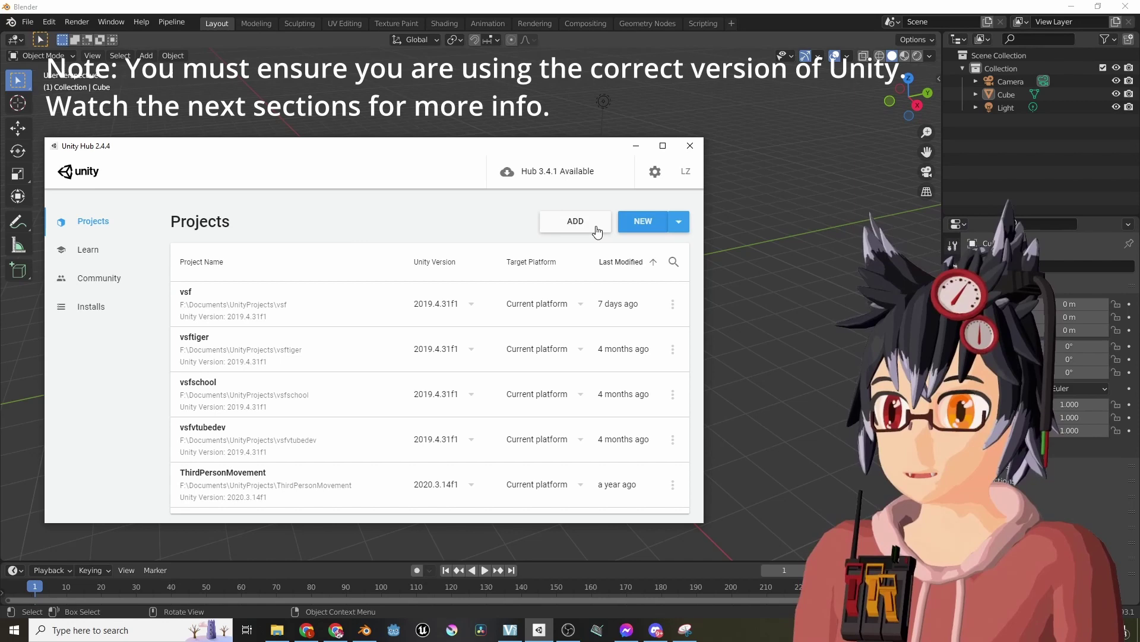
# - Start a new 3D project and select the default name to replace it with VSeeFaceExample
pyautogui.click(643, 223)
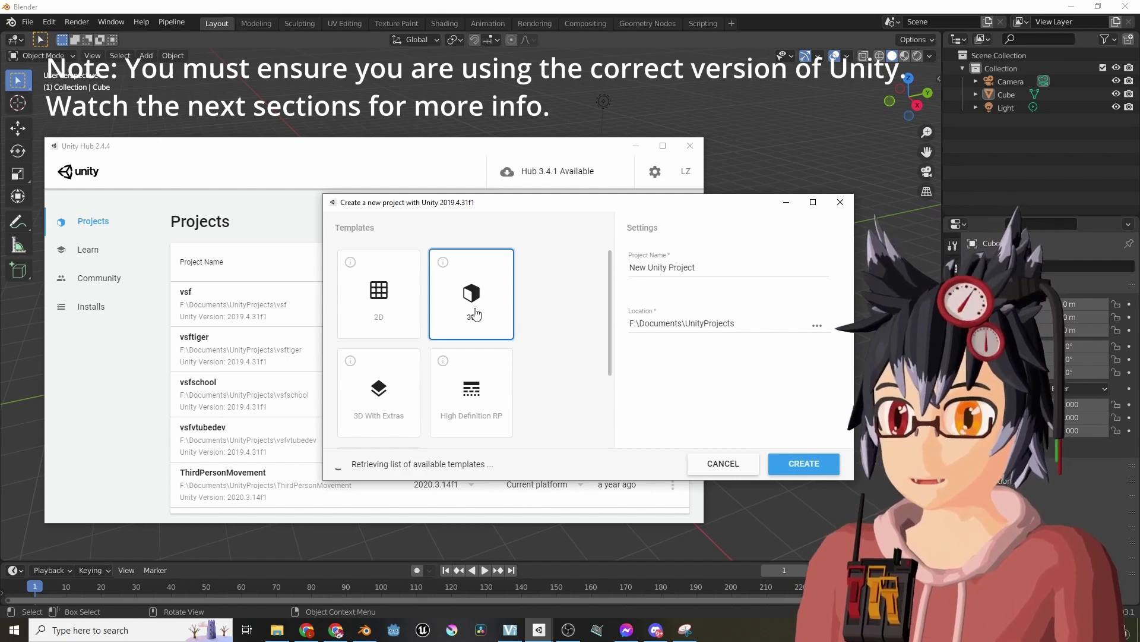
pyautogui.scroll(-2, 540, 357)
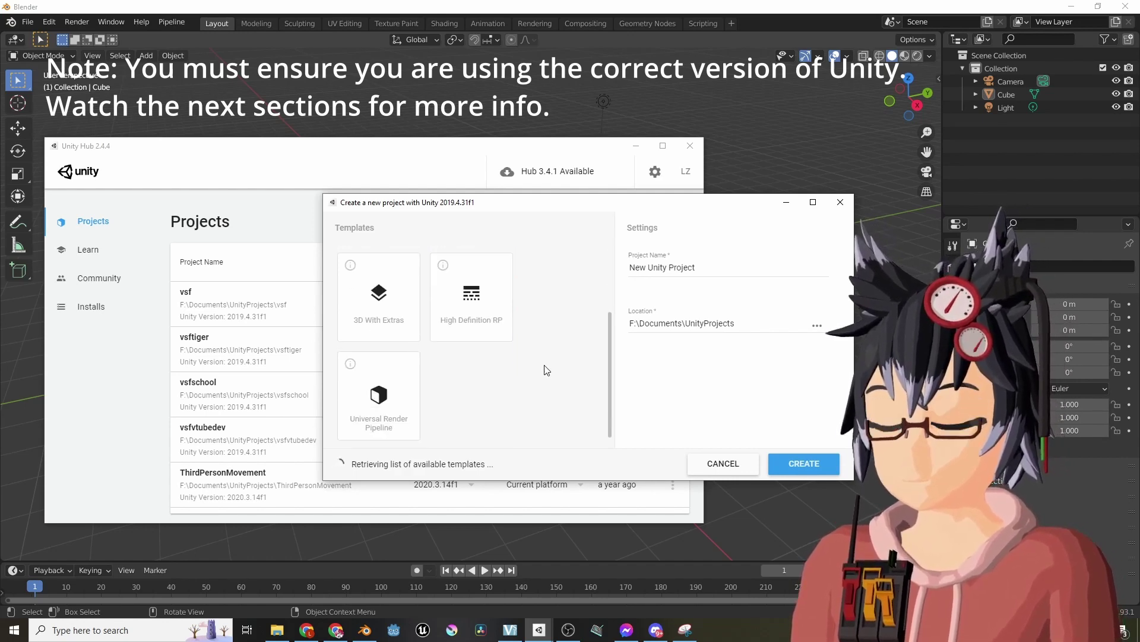
pyautogui.scroll(2, 540, 364)
pyautogui.tripleClick(733, 272)
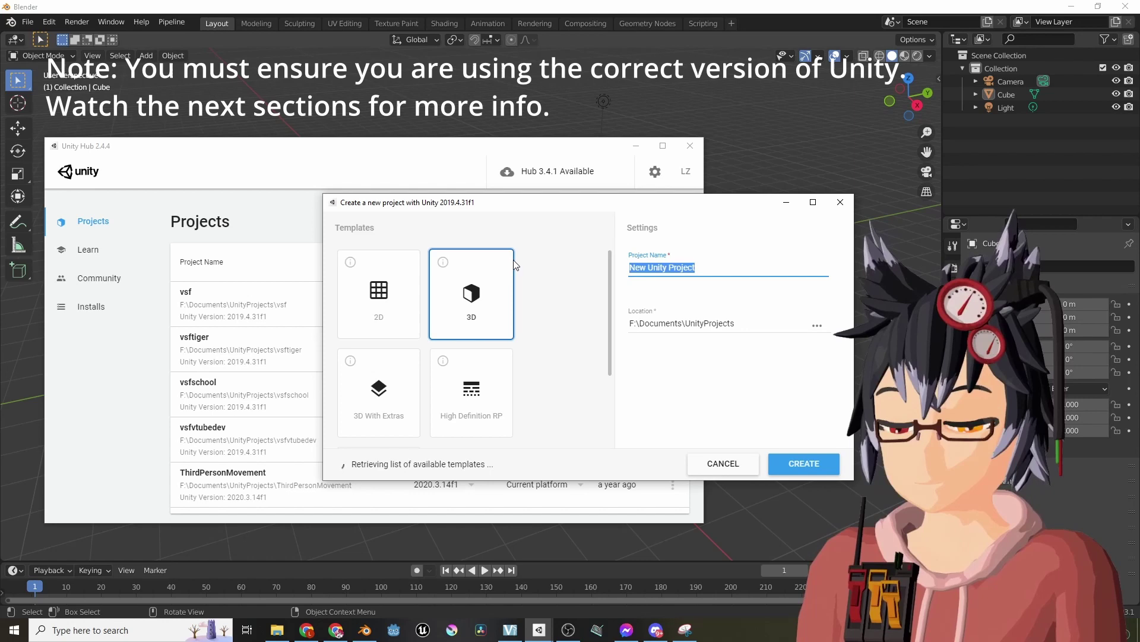
pyautogui.write('v')
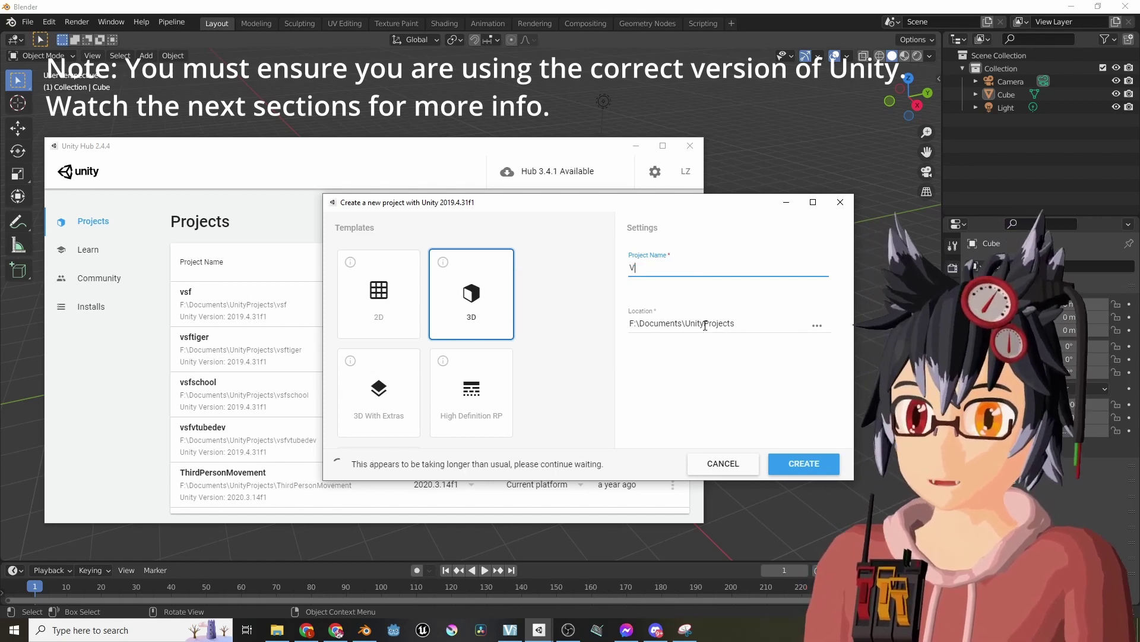
pyautogui.write('sFace')
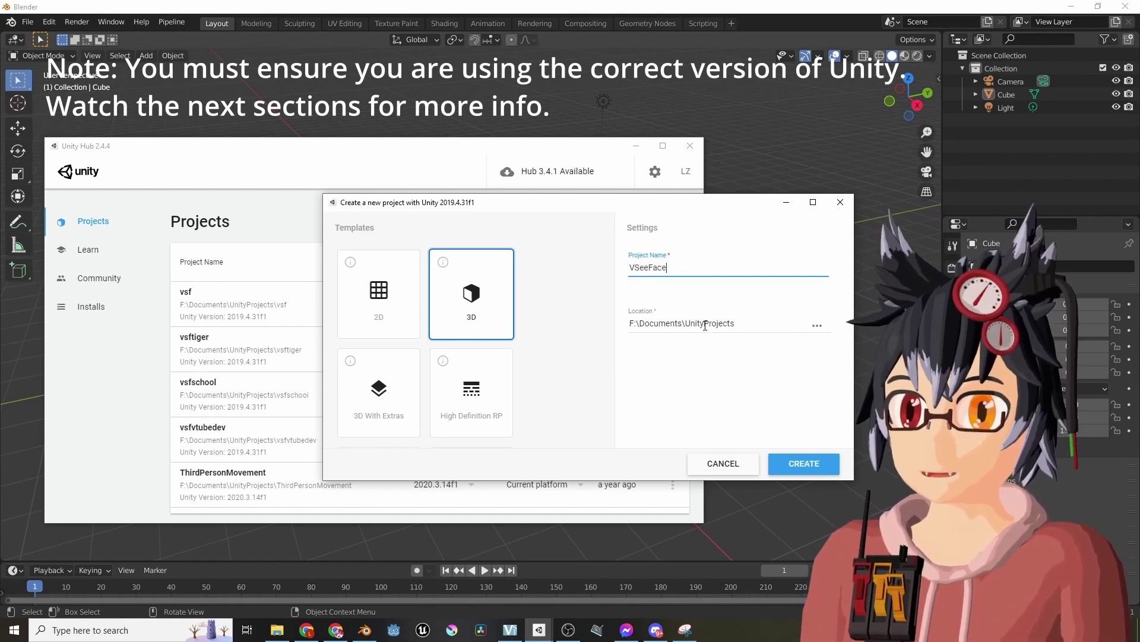
pyautogui.write('Example')
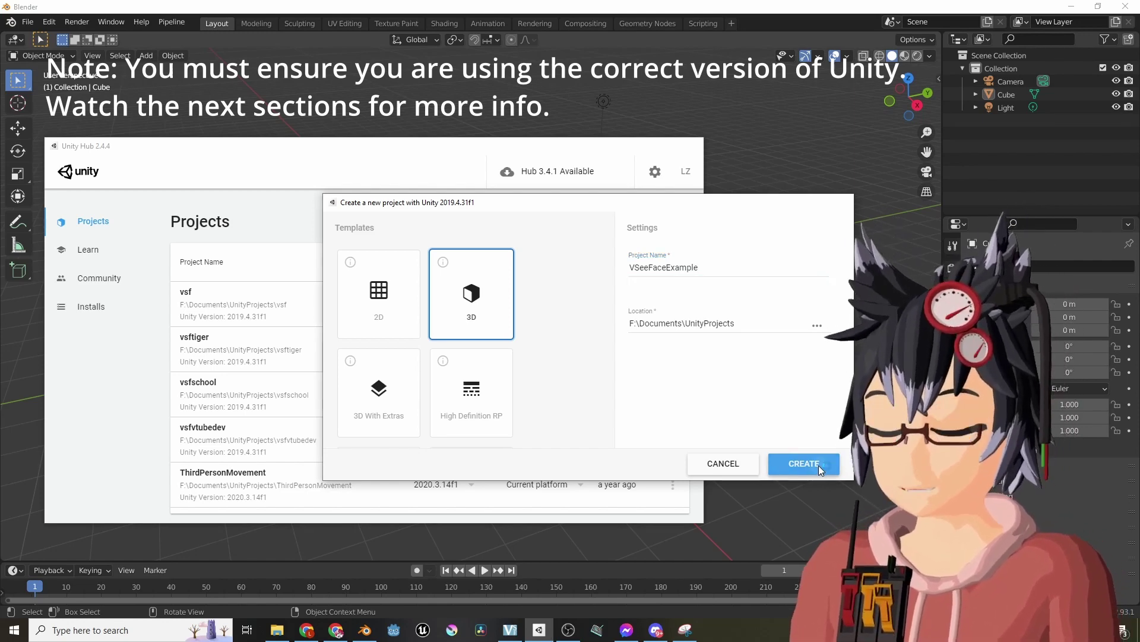
# - Create the VSeeFaceExample project
pyautogui.click(818, 465)
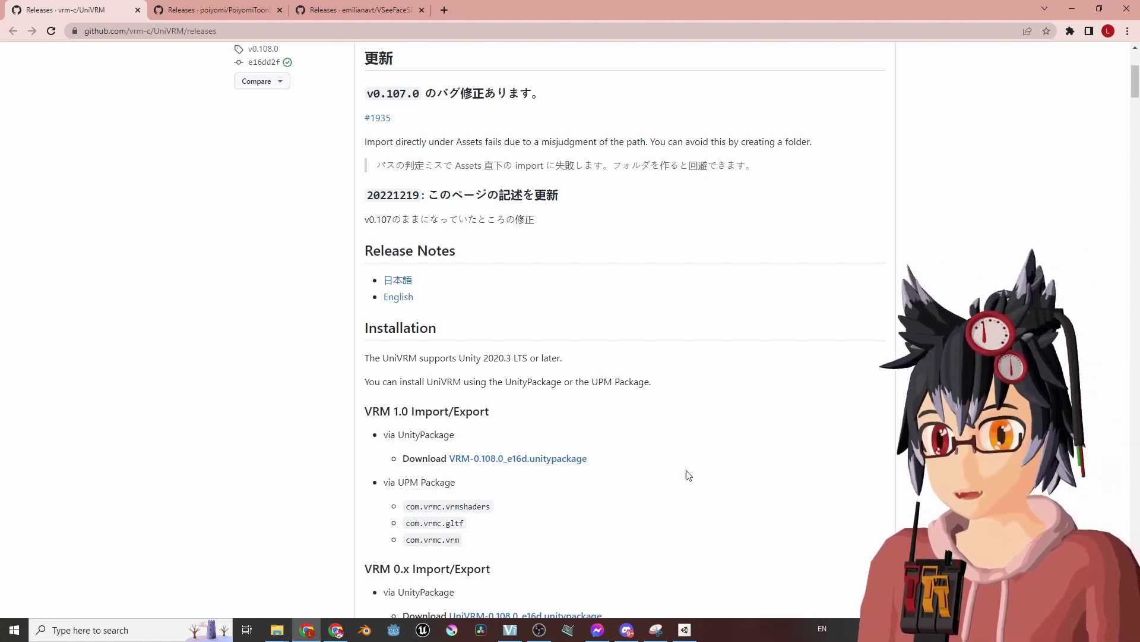
# - Highlight UniVRM's 'Unity 2020.3 LTS or later' requirement and bring Unity Hub forward
pyautogui.doubleClick(468, 358)
pyautogui.moveTo(493, 358); pyautogui.dragTo(587, 365)
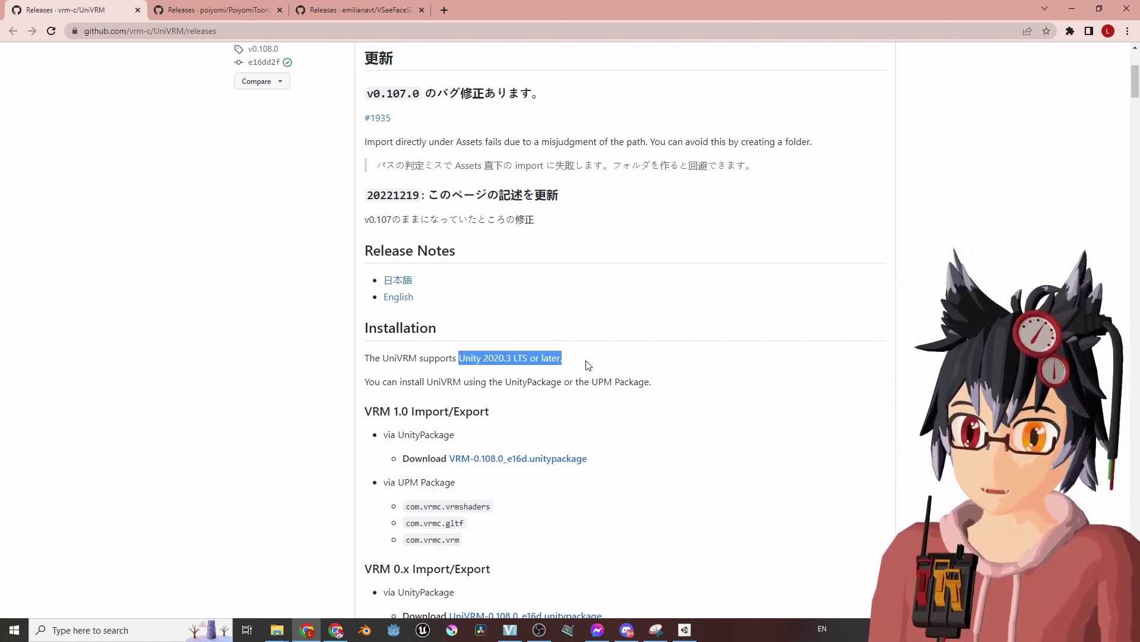
pyautogui.click(684, 630)
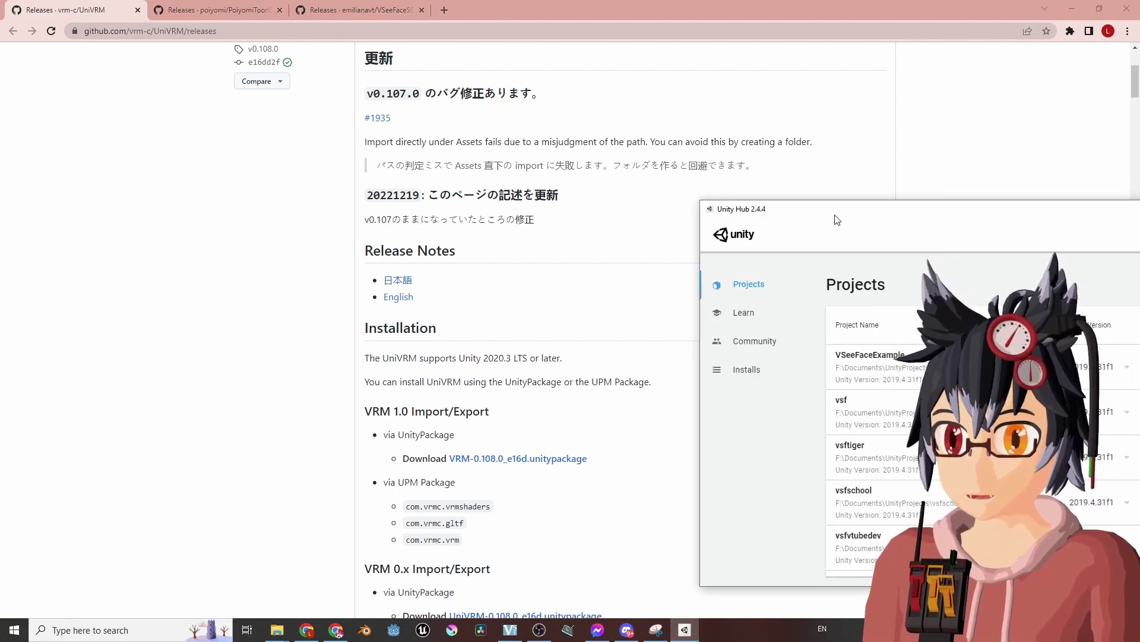
pyautogui.moveTo(834, 232)
pyautogui.mouseDown()
pyautogui.moveTo(361, 189)
pyautogui.moveTo(385, 196)
pyautogui.mouseUp()
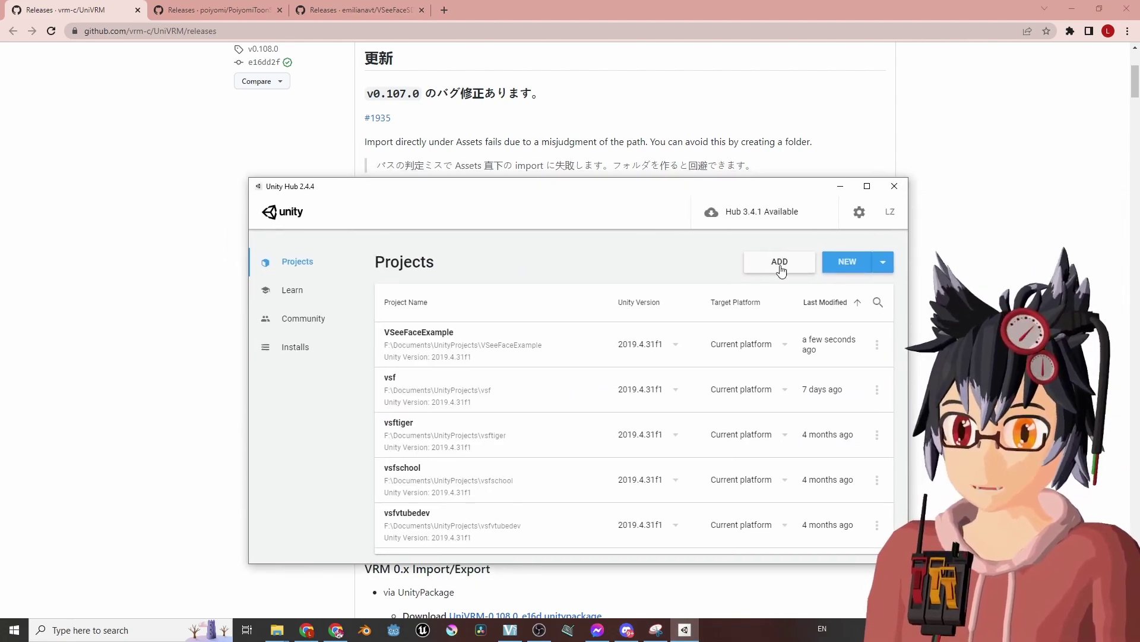
# - Try a new project with Unity 2020.3.14f1, cancel it, and check installed versions
pyautogui.click(885, 262)
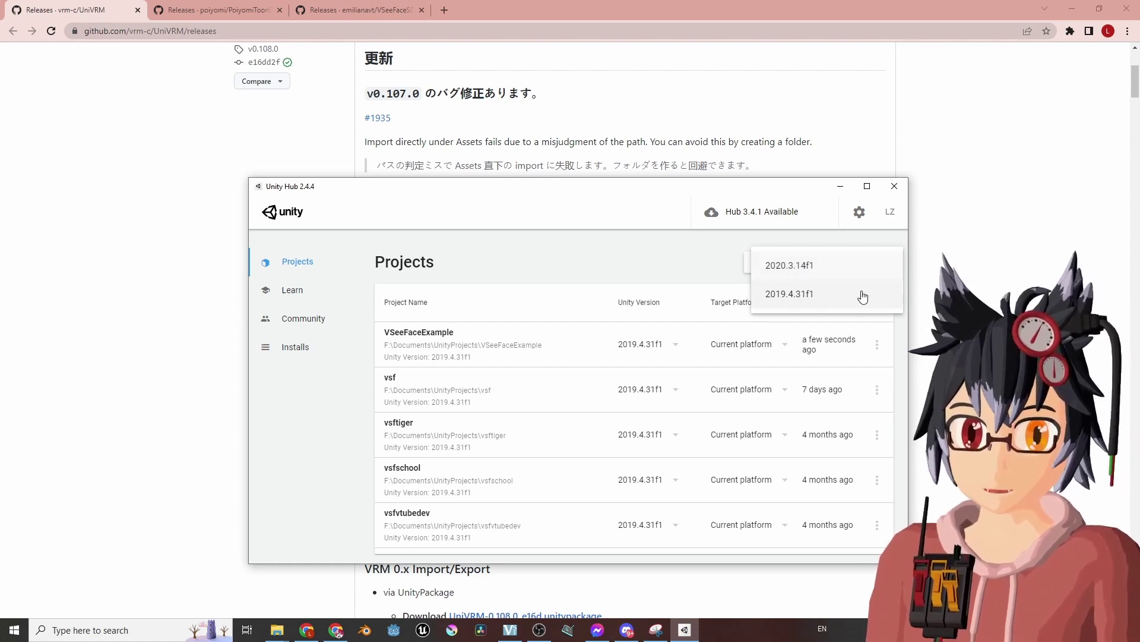
pyautogui.click(843, 267)
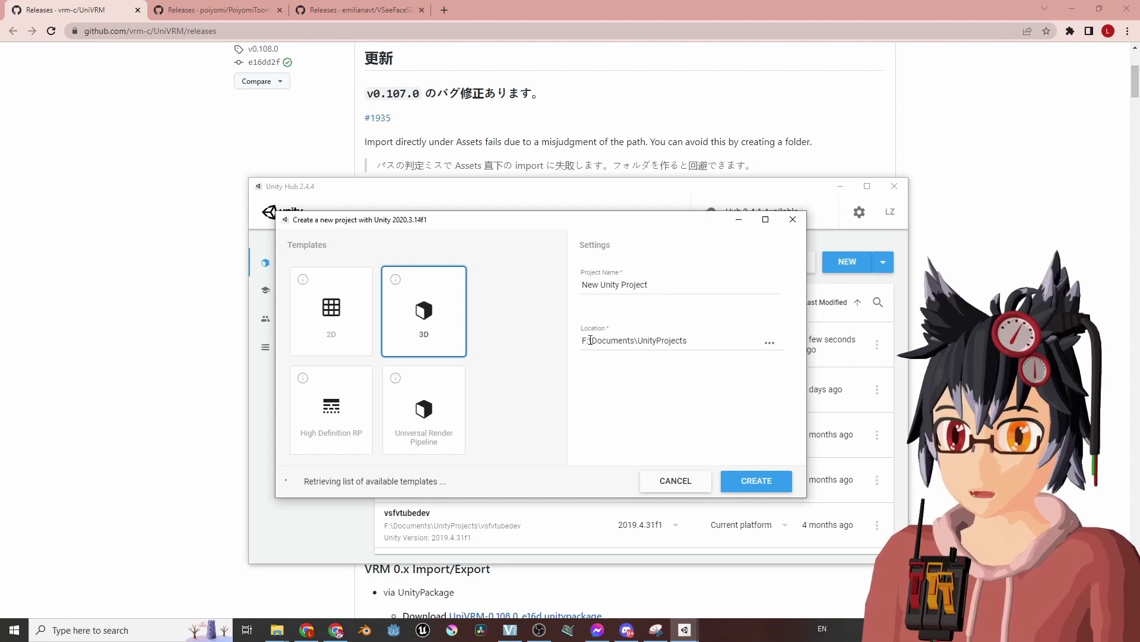
pyautogui.click(790, 226)
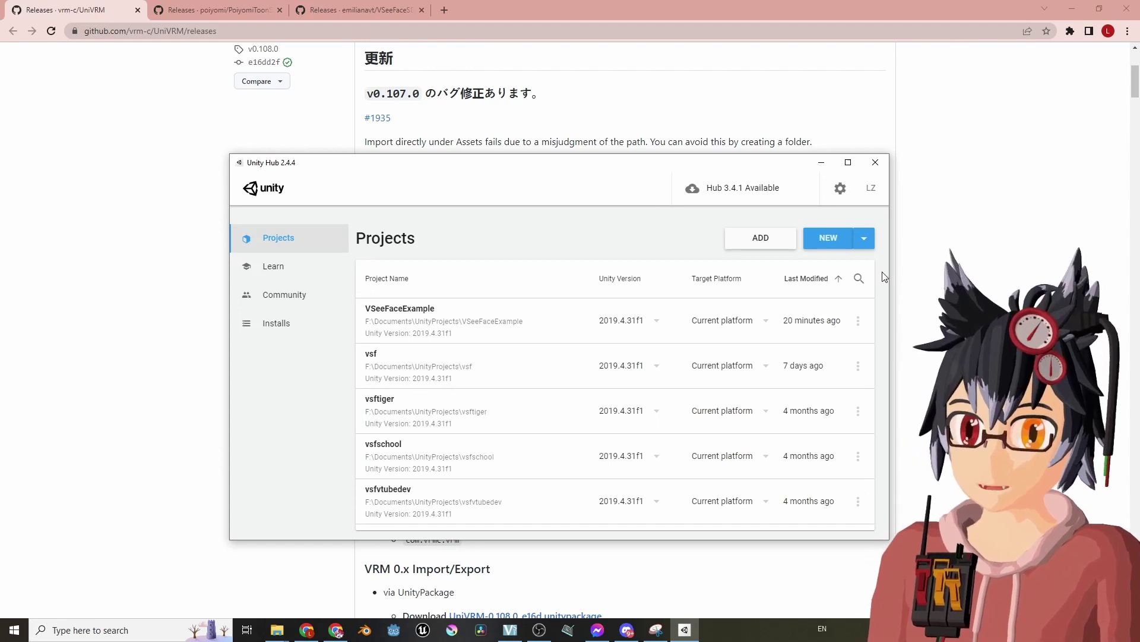
pyautogui.click(867, 239)
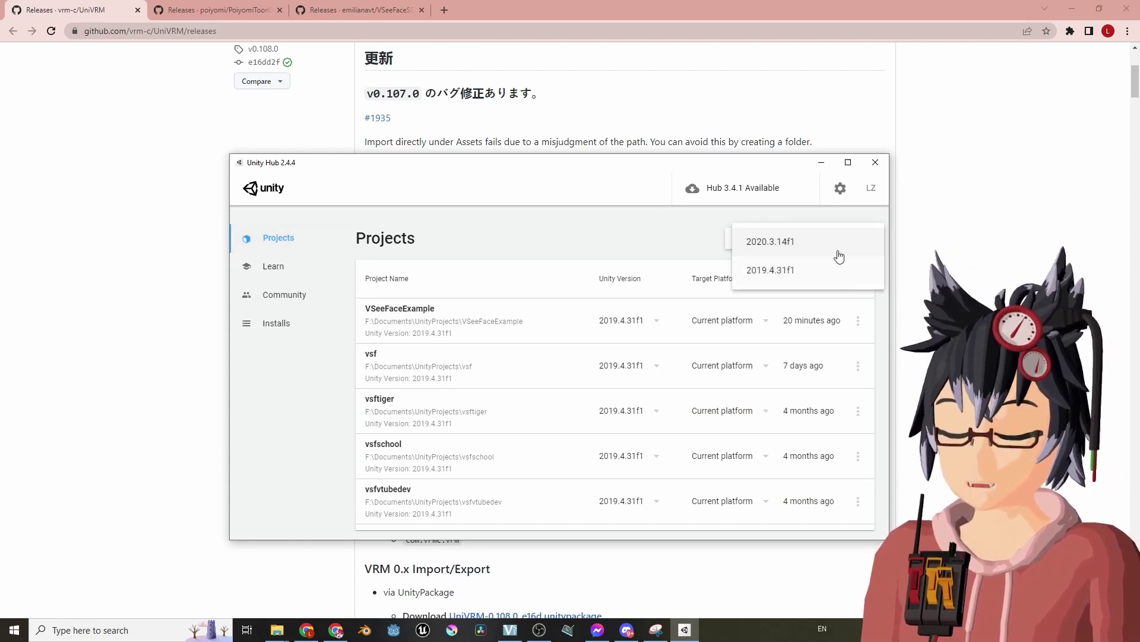
pyautogui.click(809, 209)
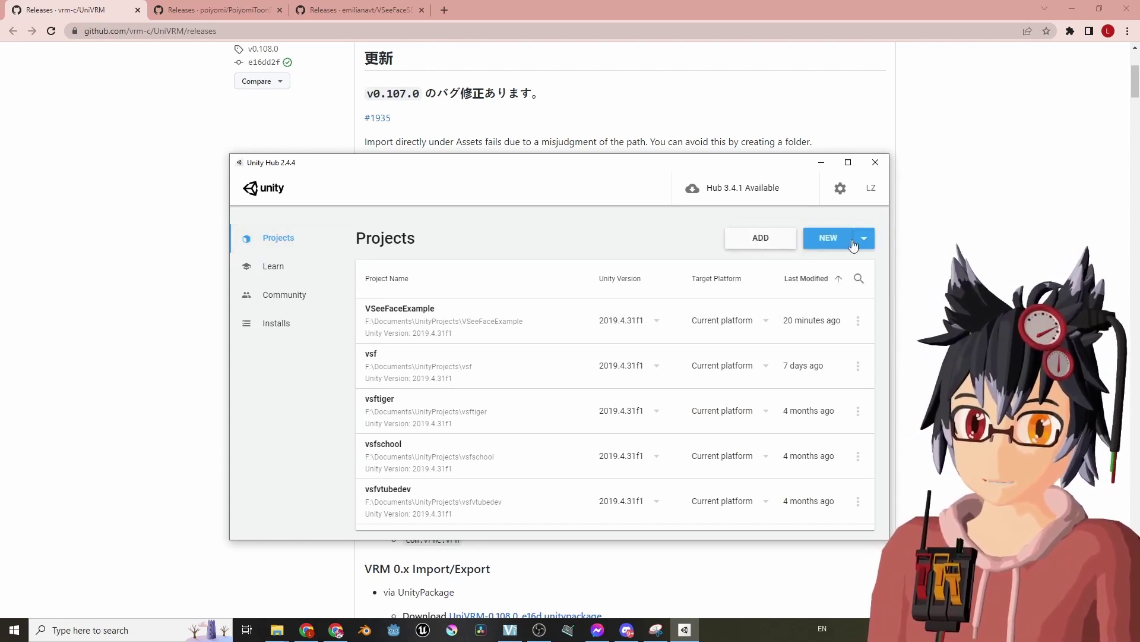
pyautogui.click(290, 337)
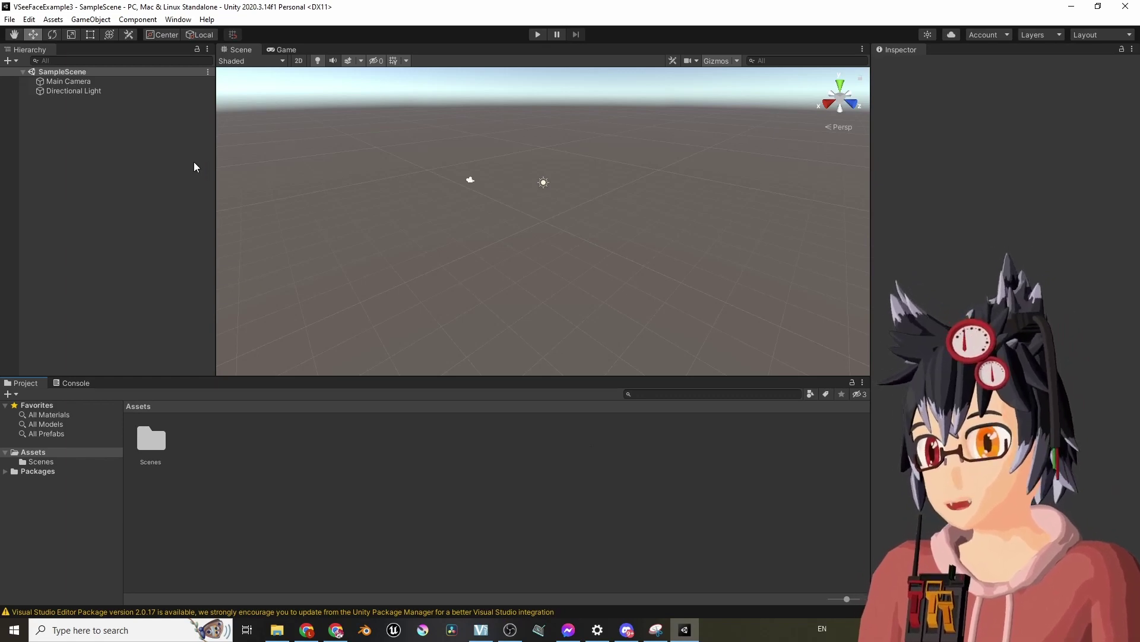
# - Import the full UniVRM-0.108.0_e16d package from Documents/UnityPackages
pyautogui.click(53, 19)
pyautogui.moveTo(85, 163)
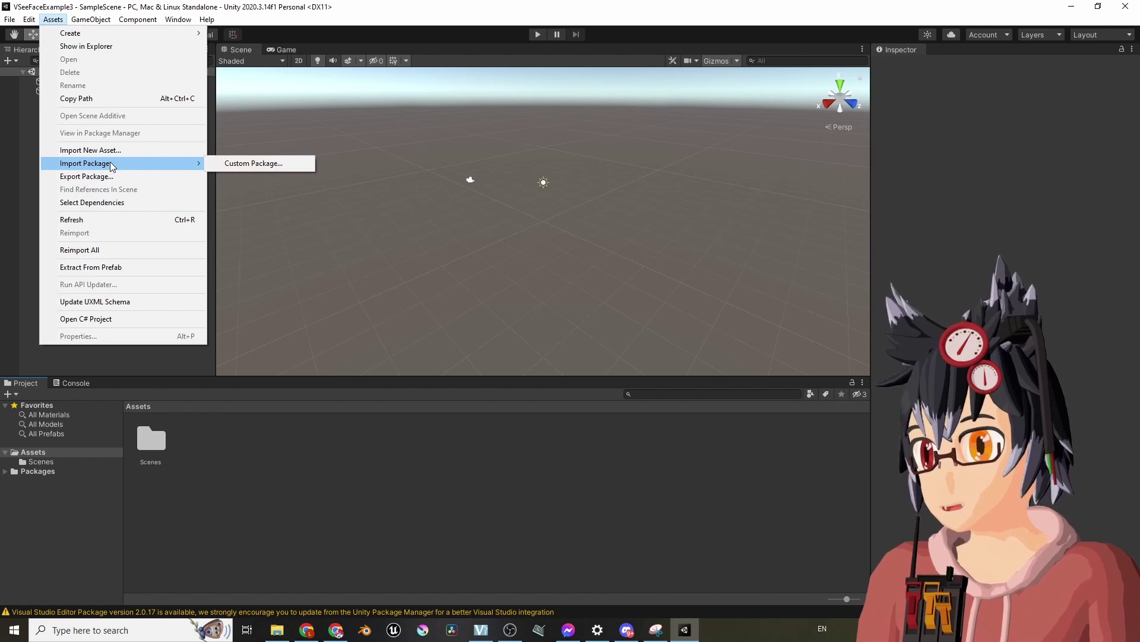
pyautogui.click(248, 165)
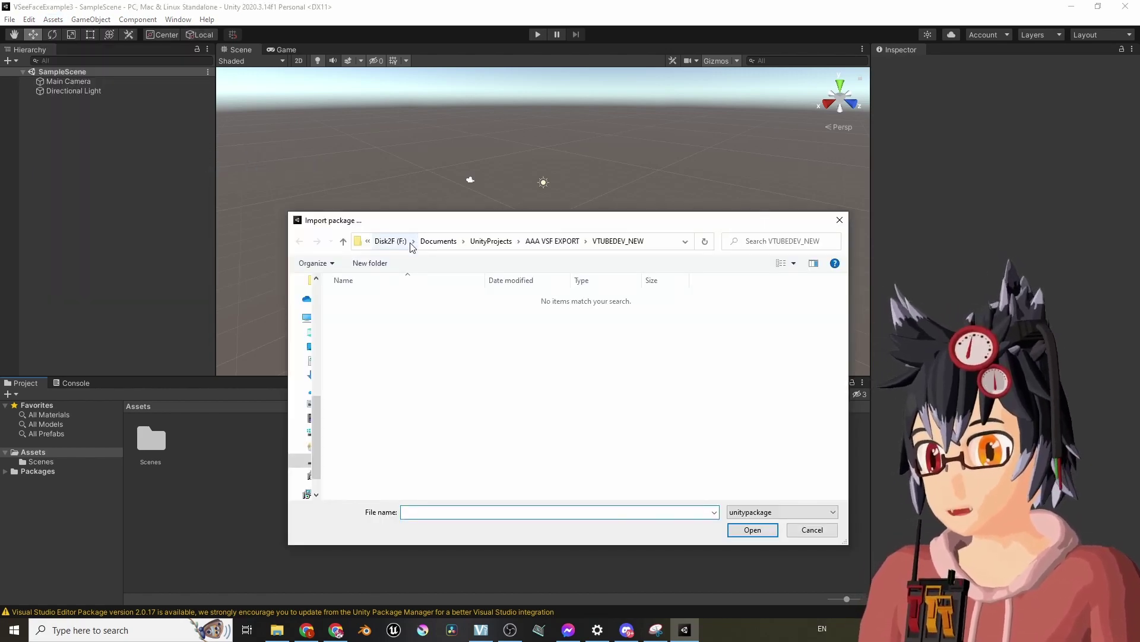
pyautogui.moveTo(487, 223); pyautogui.dragTo(493, 231)
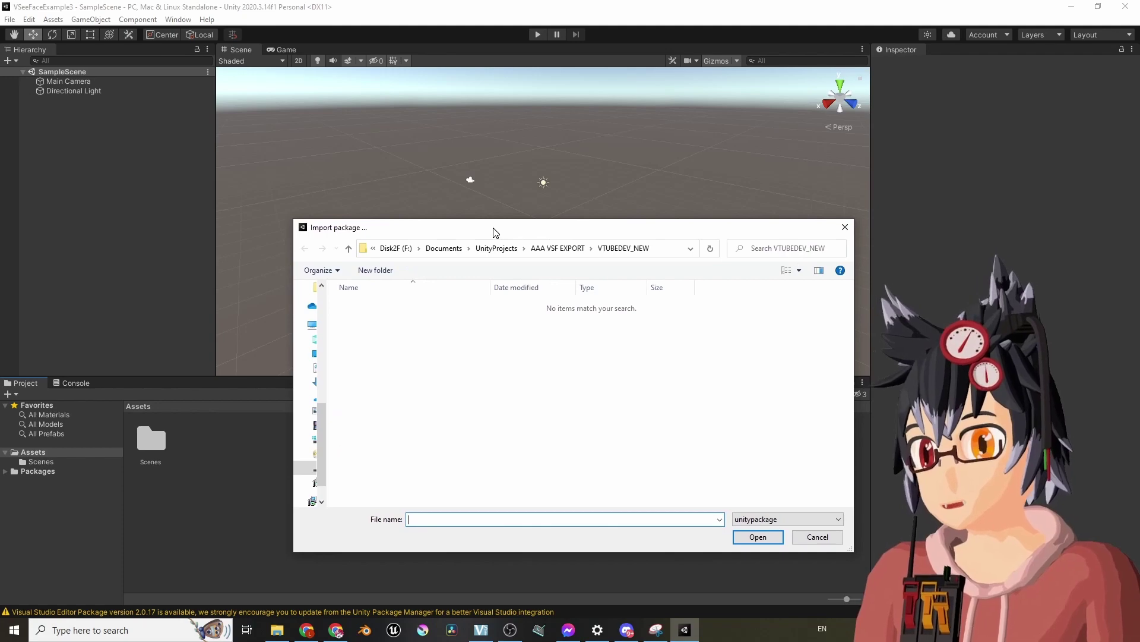
pyautogui.click(444, 248)
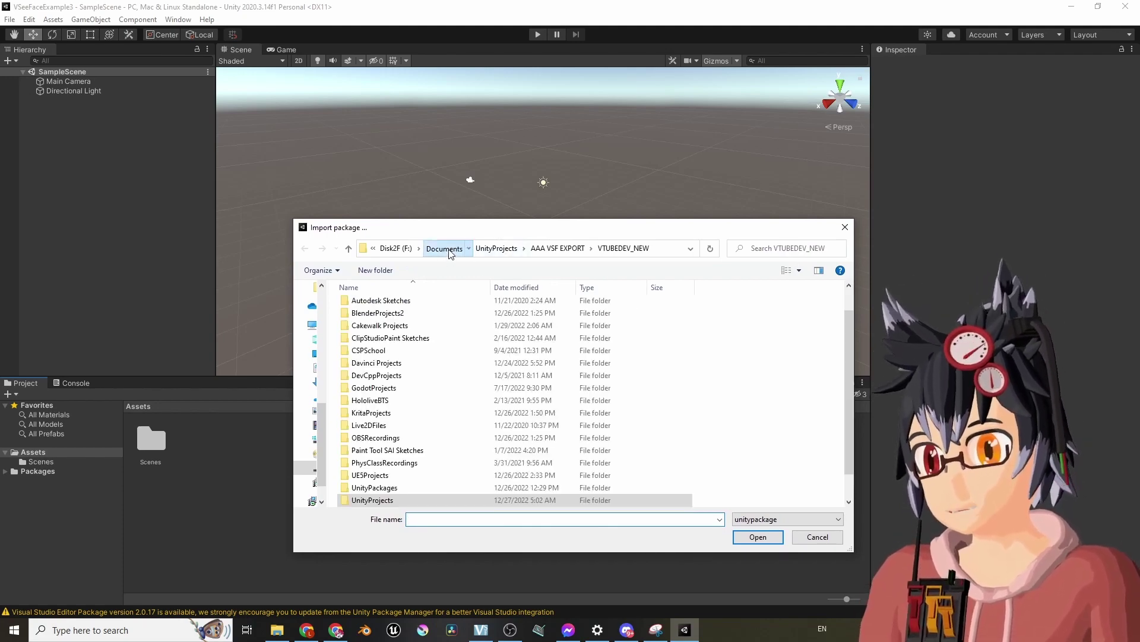
pyautogui.doubleClick(402, 489)
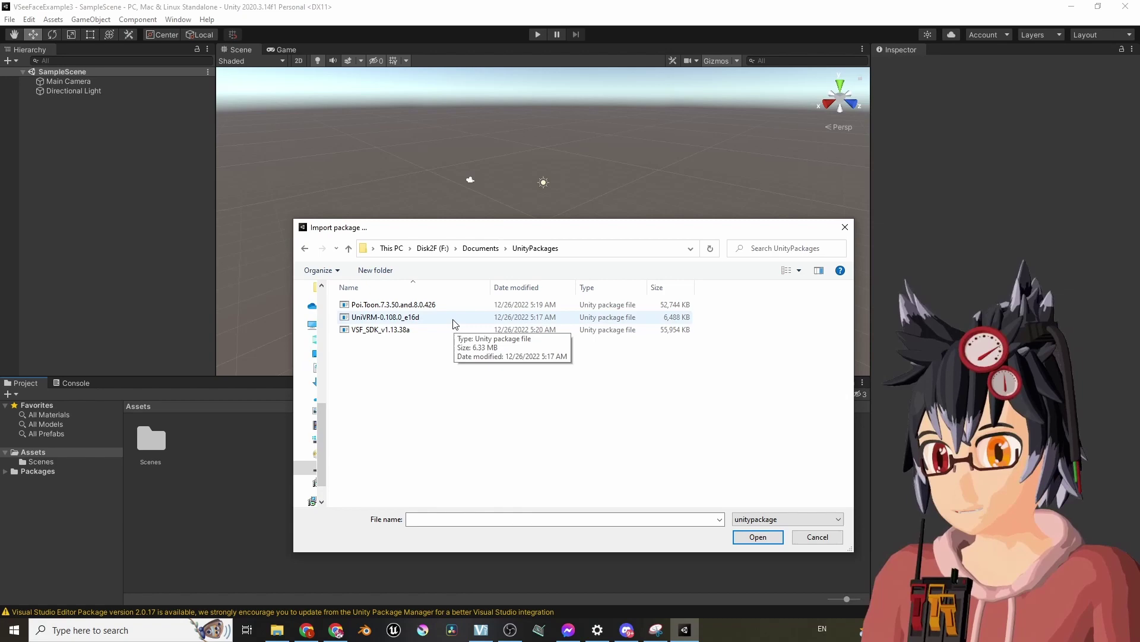
pyautogui.click(474, 322)
pyautogui.click(759, 539)
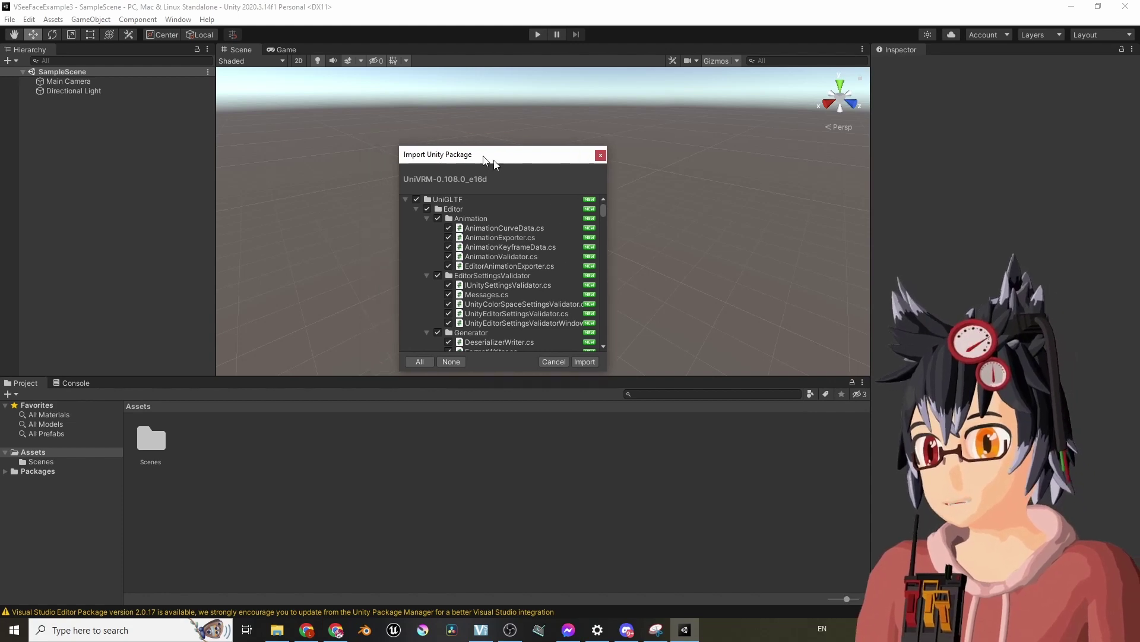
pyautogui.moveTo(495, 164); pyautogui.dragTo(510, 219)
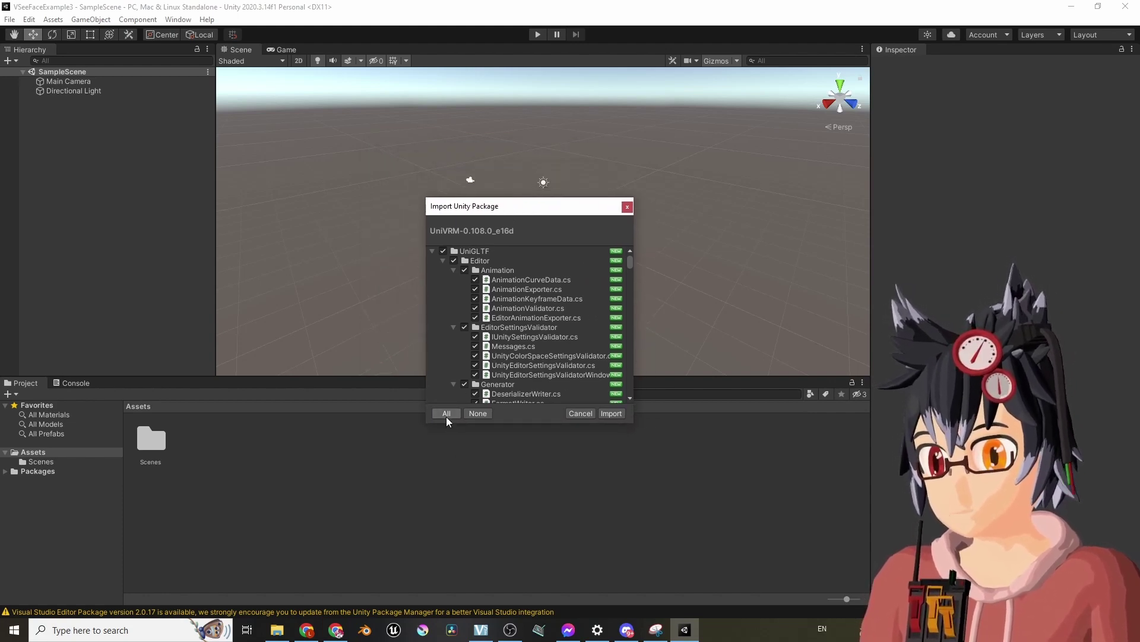
pyautogui.click(611, 413)
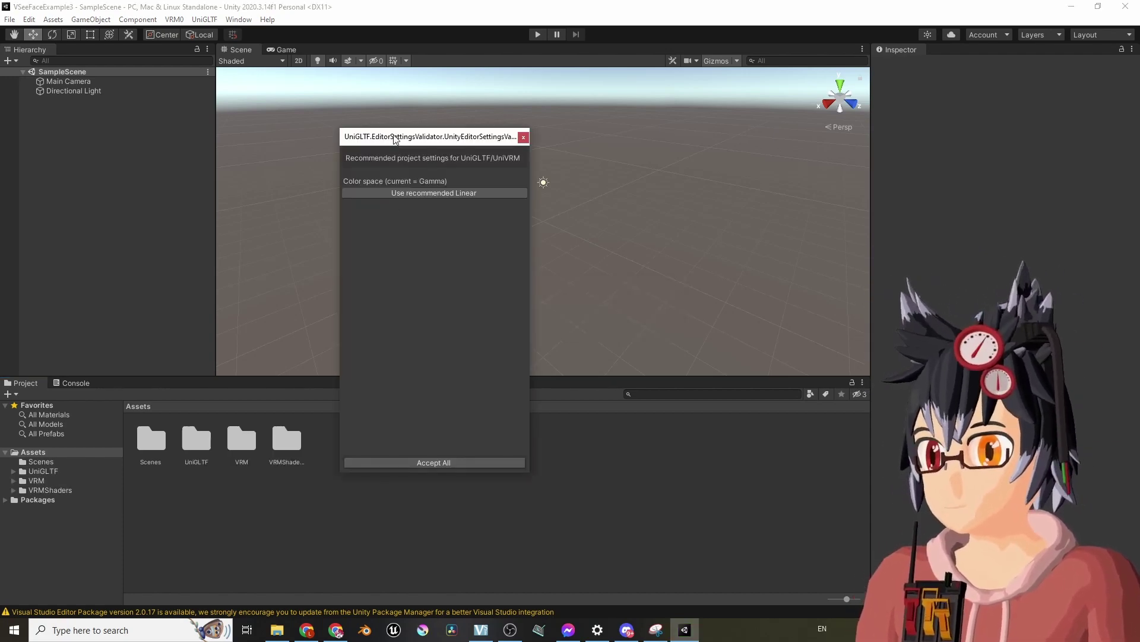
# - Apply the recommended Linear colour space and close the validator
pyautogui.moveTo(395, 139); pyautogui.dragTo(472, 152)
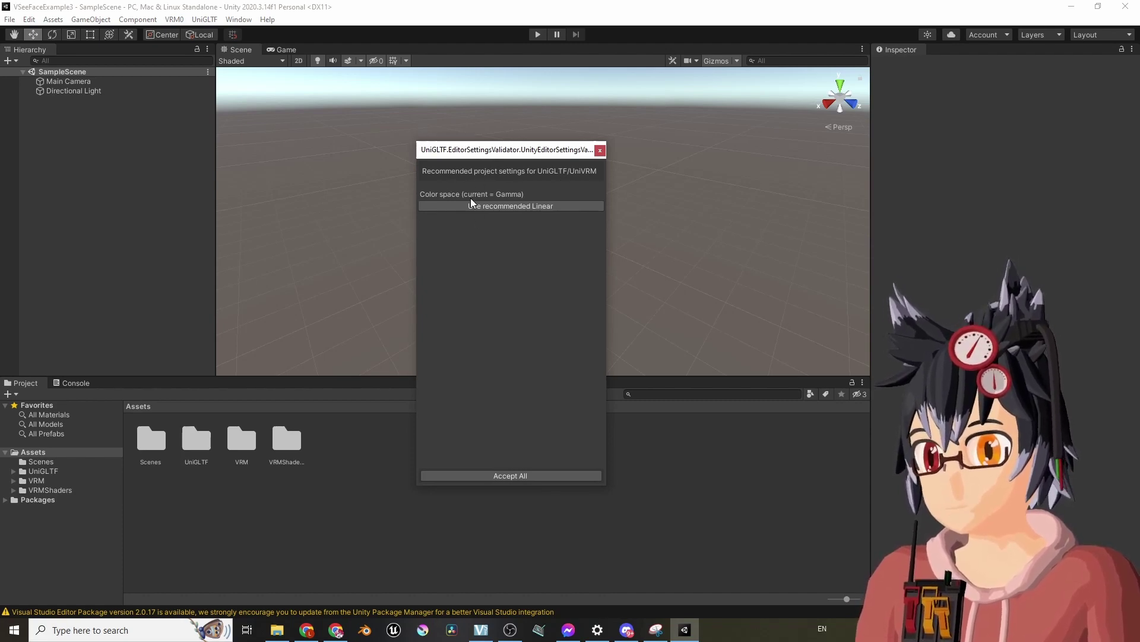
pyautogui.click(505, 207)
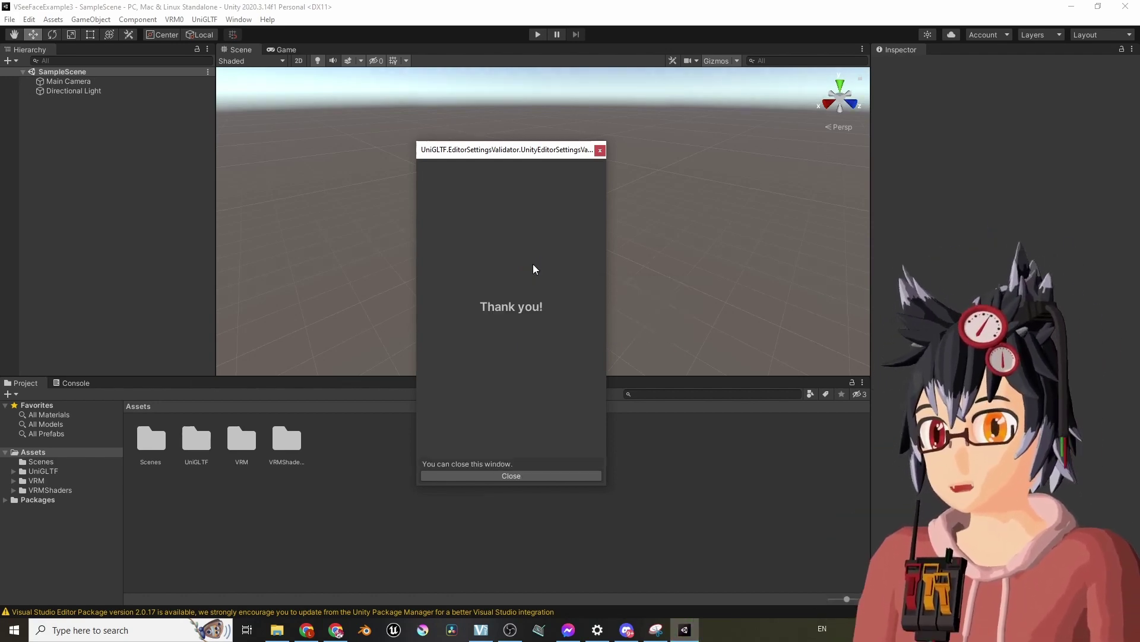
pyautogui.click(506, 477)
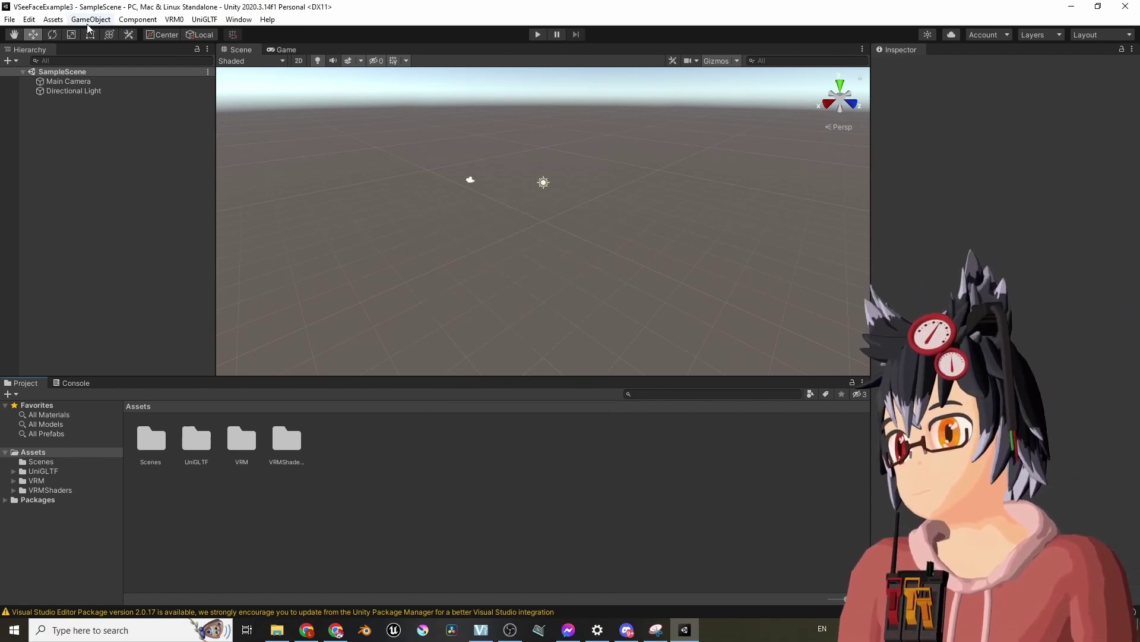
# - Import the complete VSF_SDK_v1.13.38a custom package
pyautogui.click(53, 19)
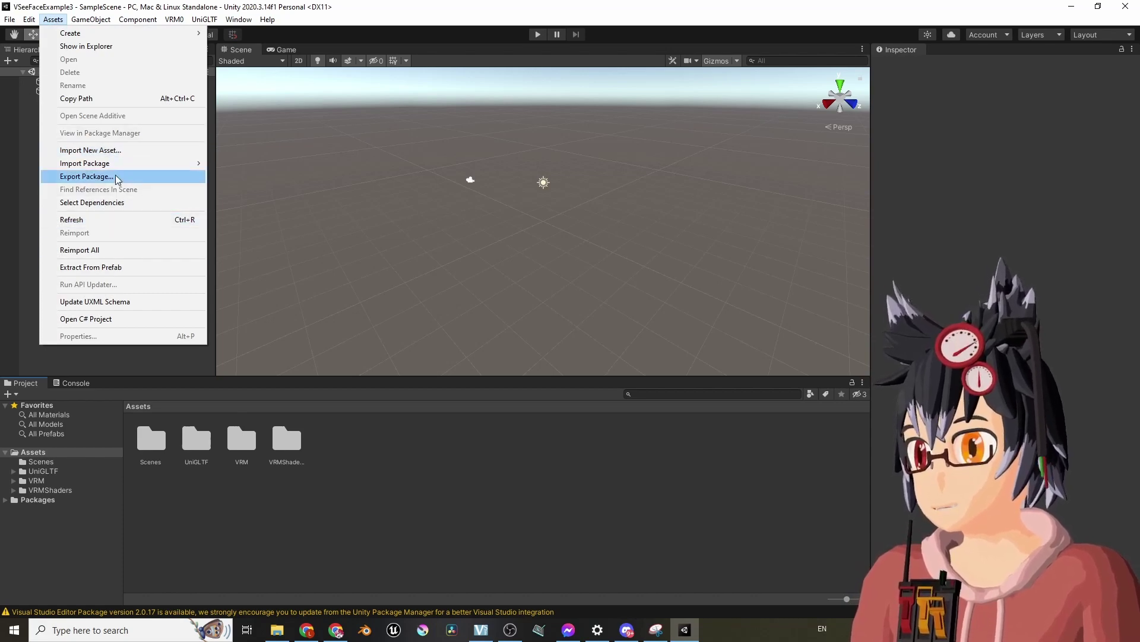
pyautogui.moveTo(84, 164)
pyautogui.click(239, 165)
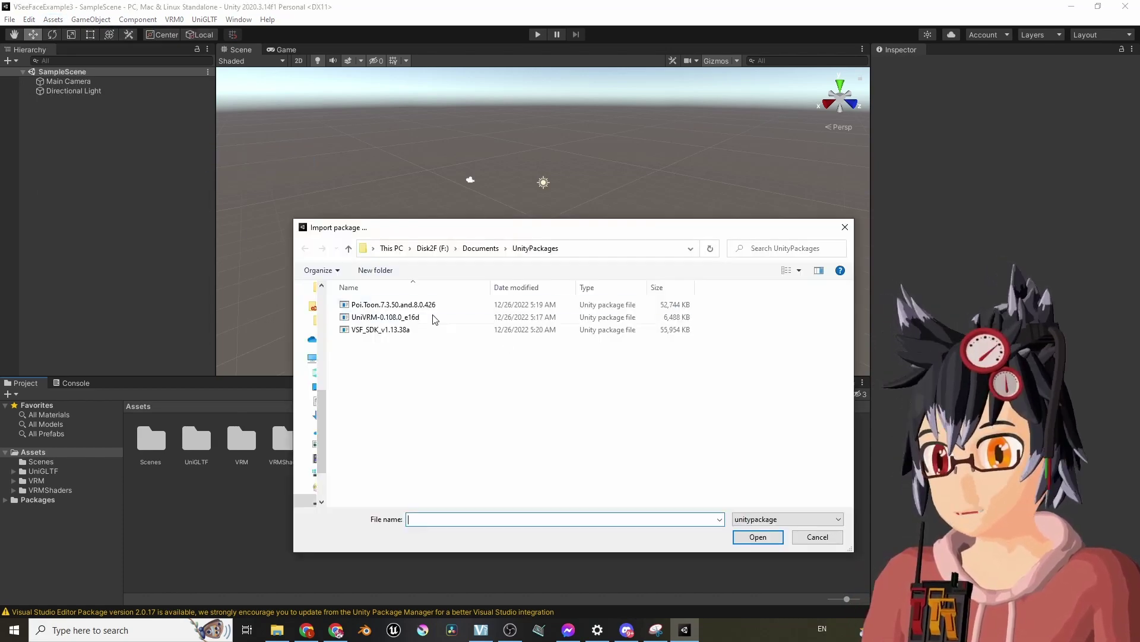
pyautogui.click(406, 335)
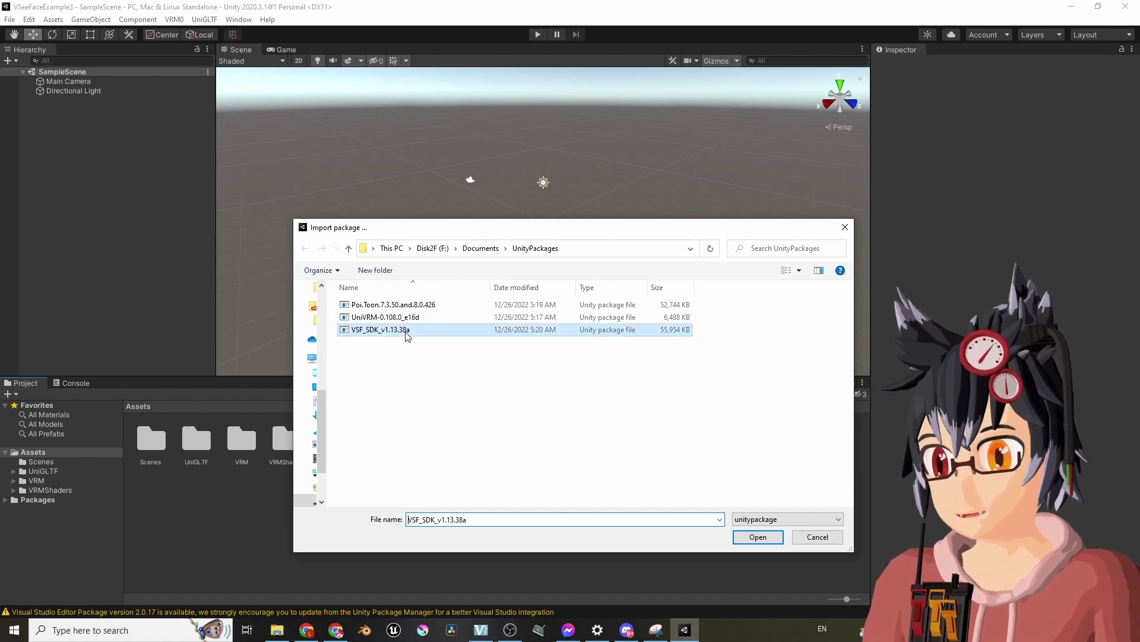
pyautogui.click(758, 538)
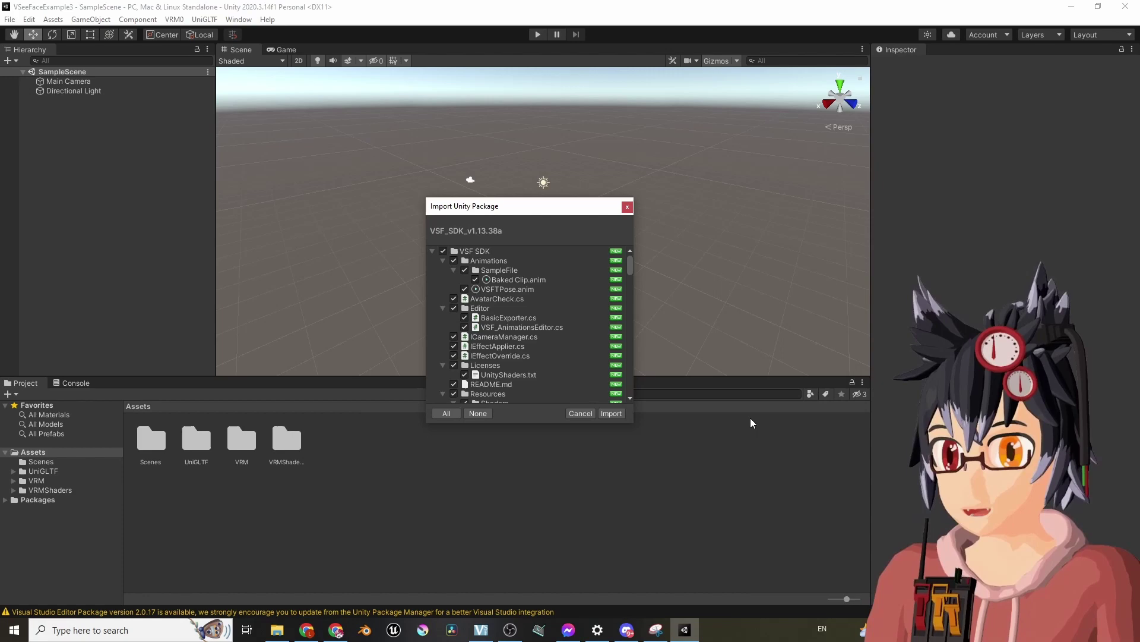
pyautogui.click(610, 414)
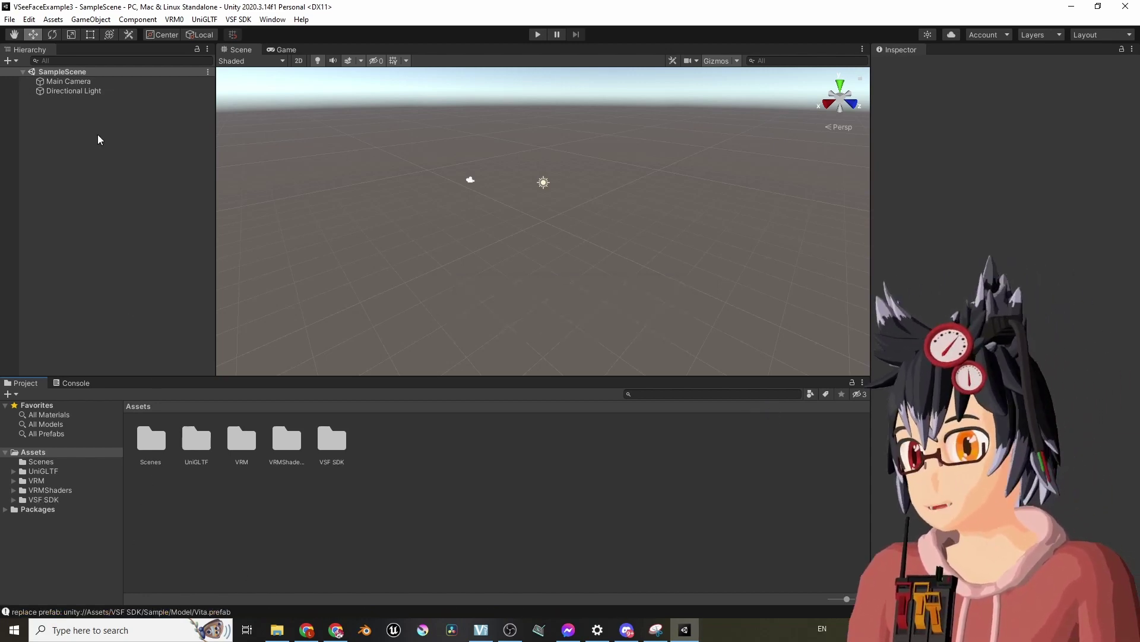
pyautogui.click(53, 18)
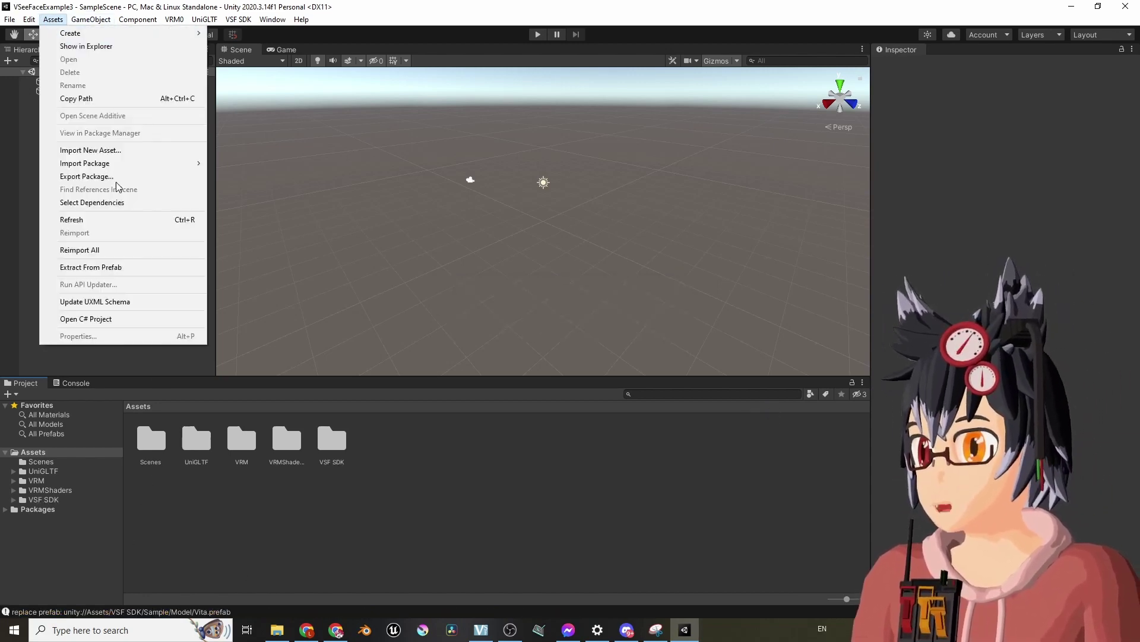
pyautogui.moveTo(85, 164)
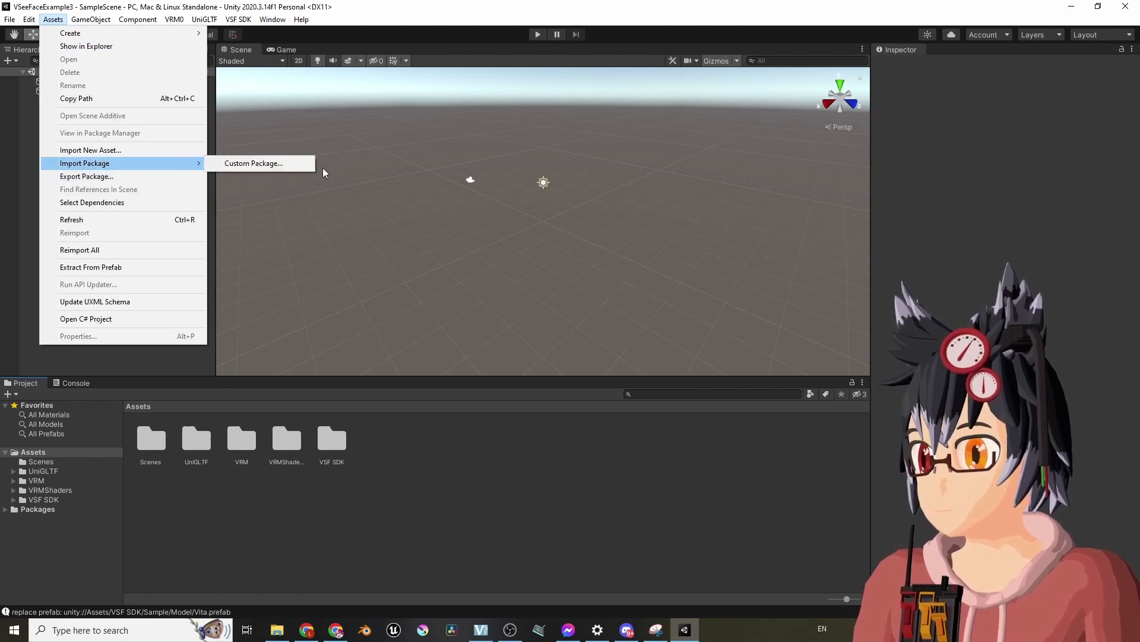
# - Import the complete Poi.Toon.7.3.50.and.8.0.426 custom package
pyautogui.click(258, 163)
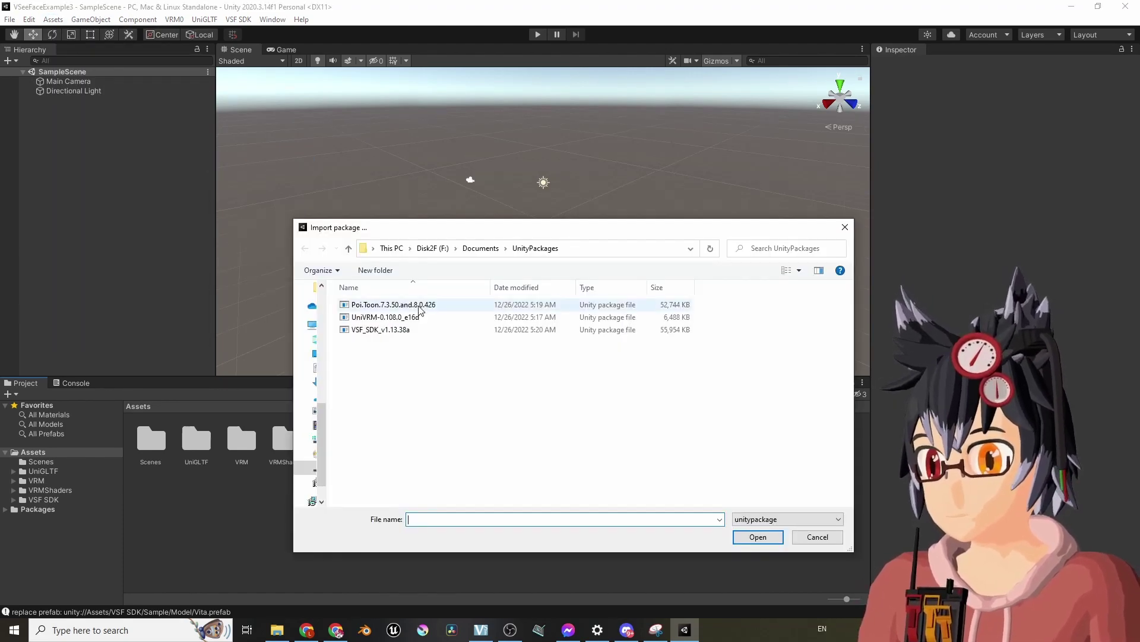
pyautogui.doubleClick(420, 307)
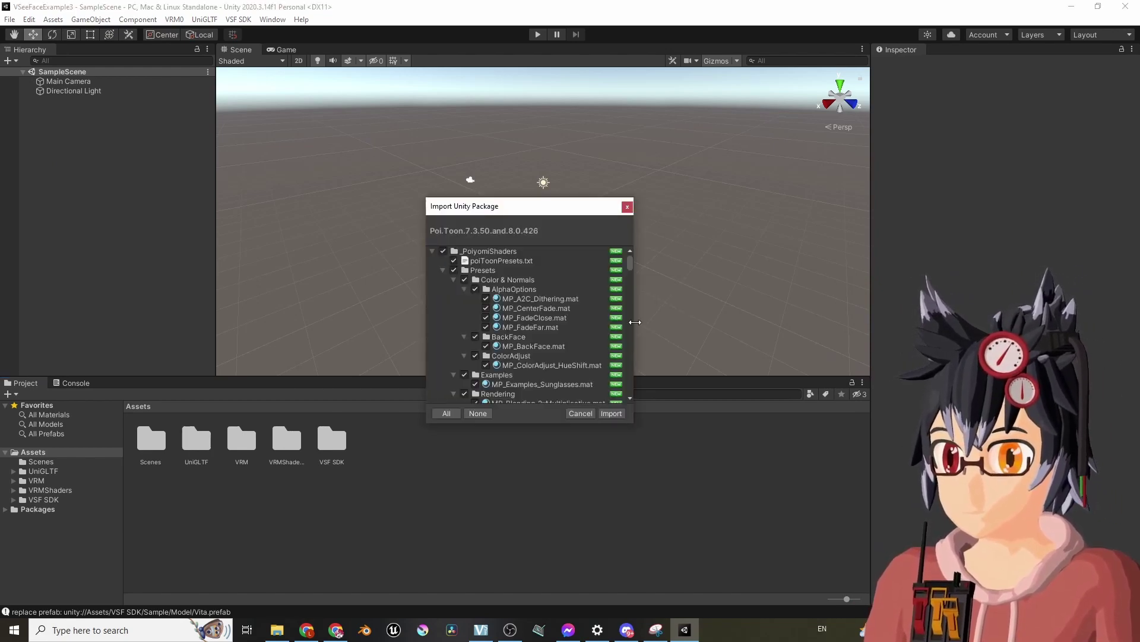
pyautogui.click(612, 414)
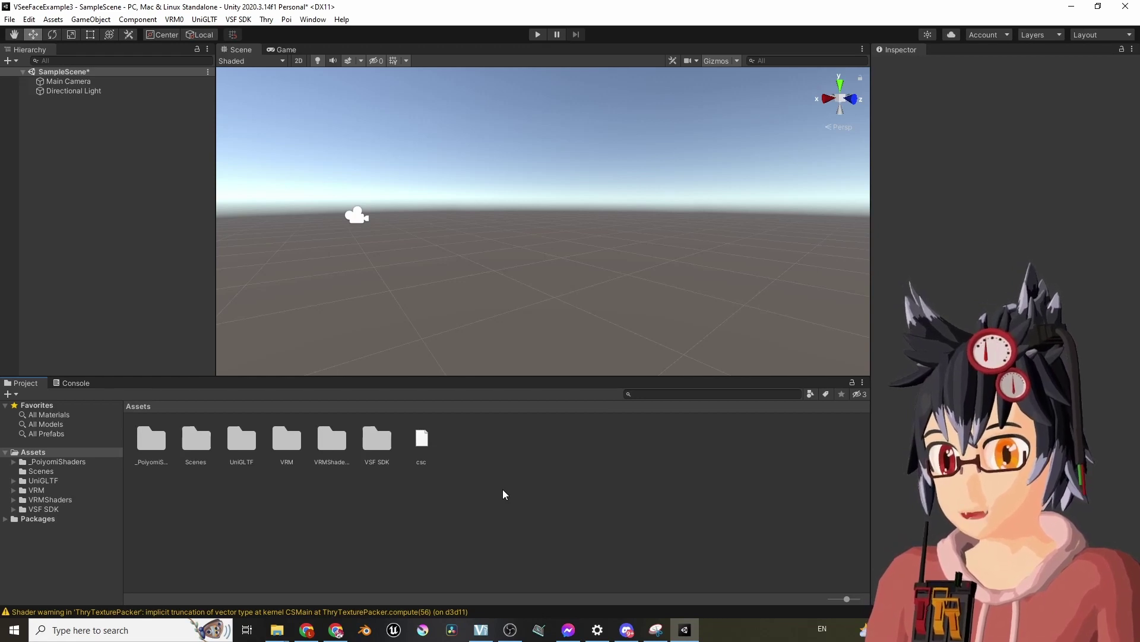
# - Add a new folder named MyCharacter under Assets and open it
pyautogui.rightClick(503, 492)
pyautogui.moveTo(533, 161)
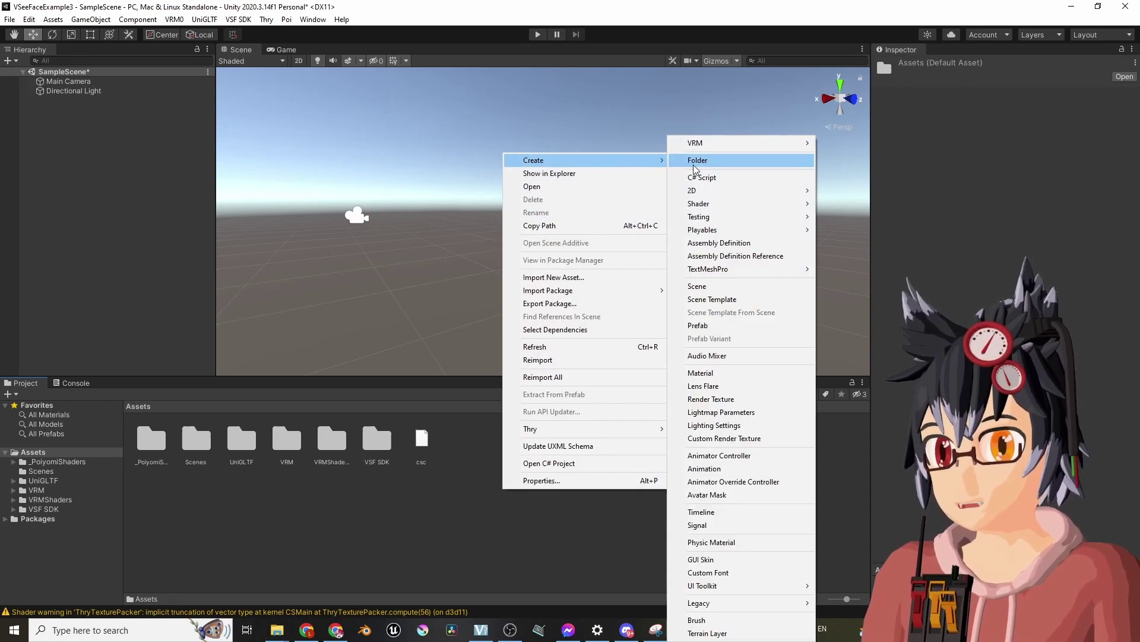
pyautogui.click(696, 164)
pyautogui.write('MyCharacte')
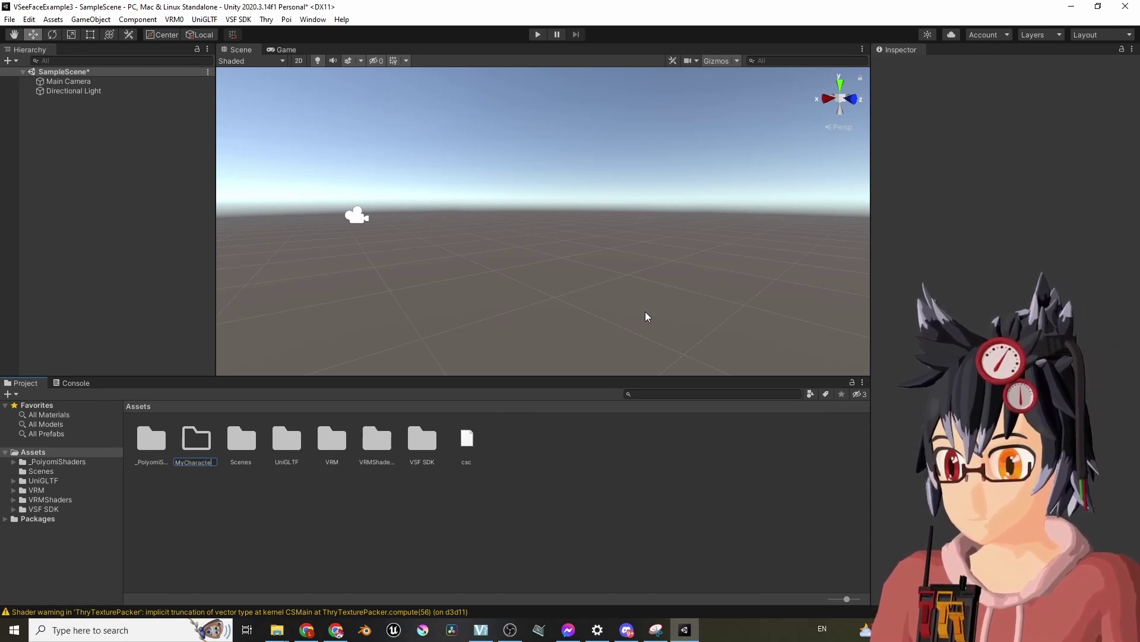
pyautogui.press('Return')
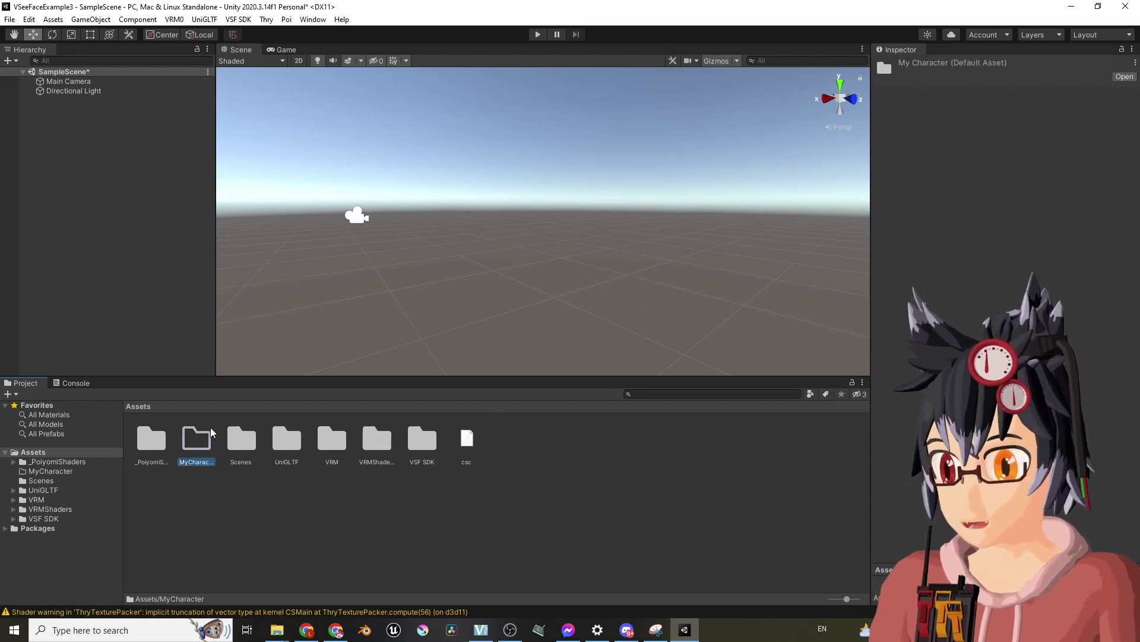
pyautogui.doubleClick(194, 440)
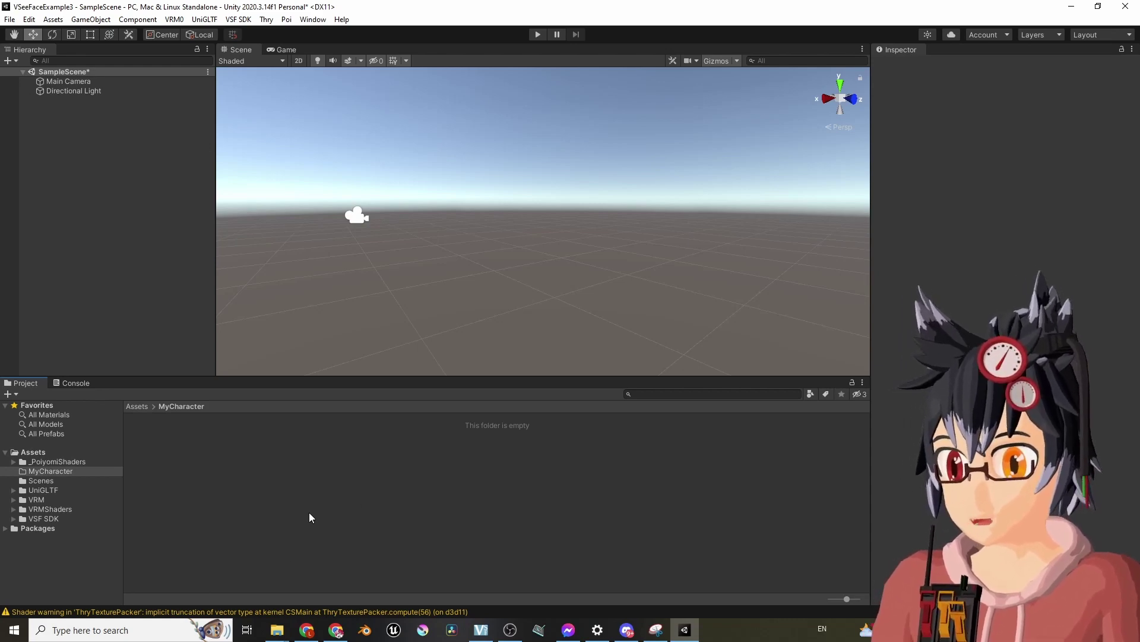
pyautogui.click(329, 580)
pyautogui.moveTo(277, 630)
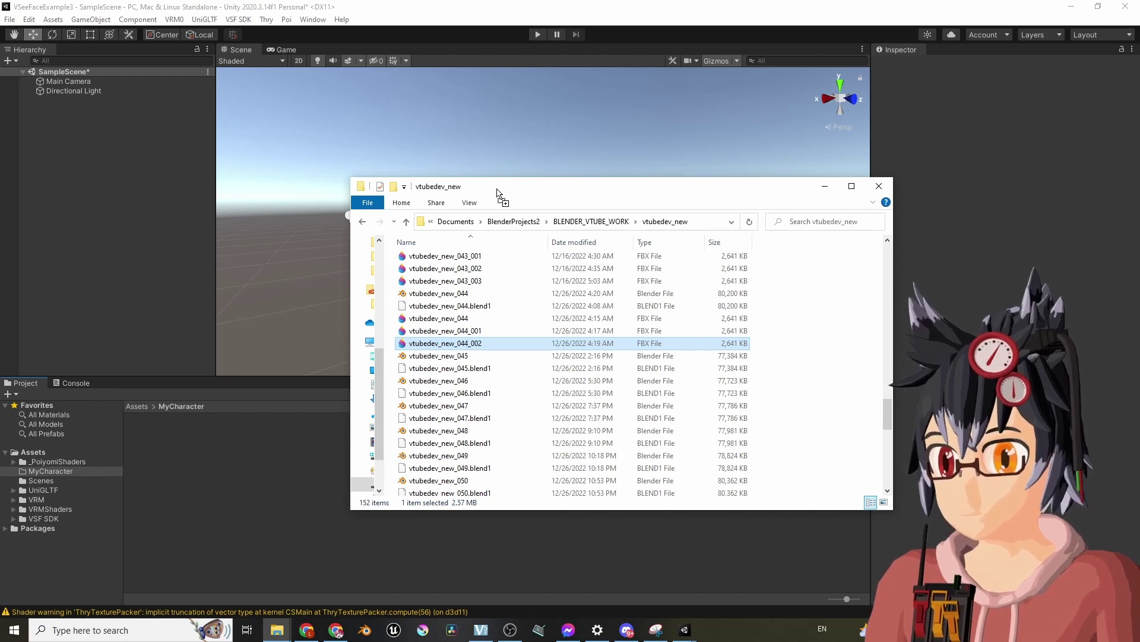
# - Import vtubedev_new_044_002.fbx into the MyCharacter folder and select it
pyautogui.moveTo(498, 194); pyautogui.dragTo(733, 200)
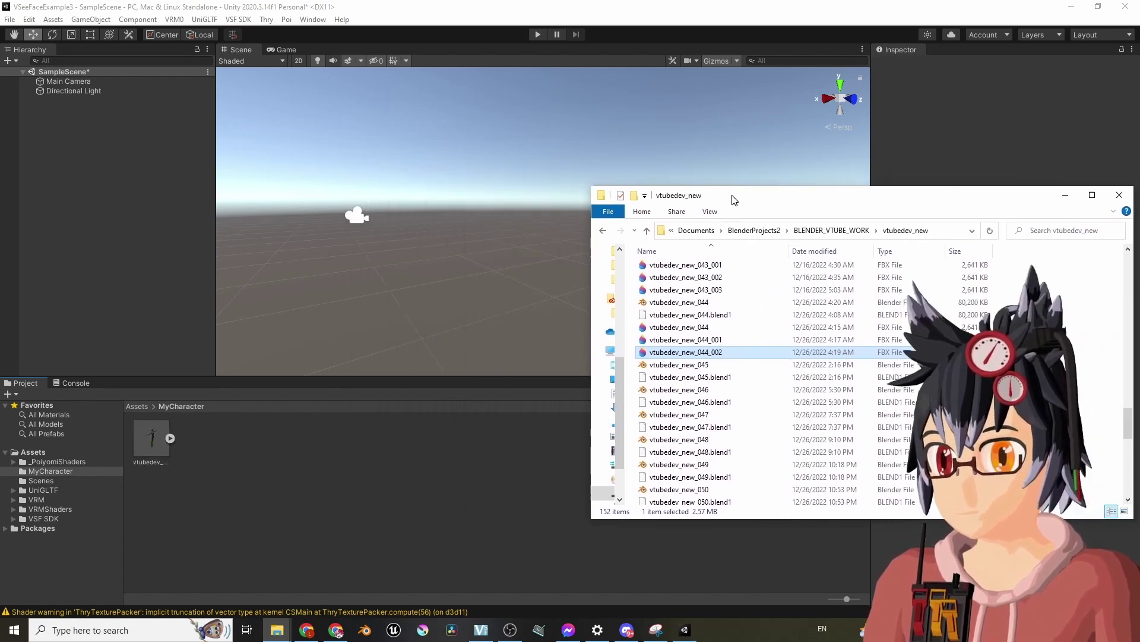
pyautogui.click(248, 485)
pyautogui.click(162, 430)
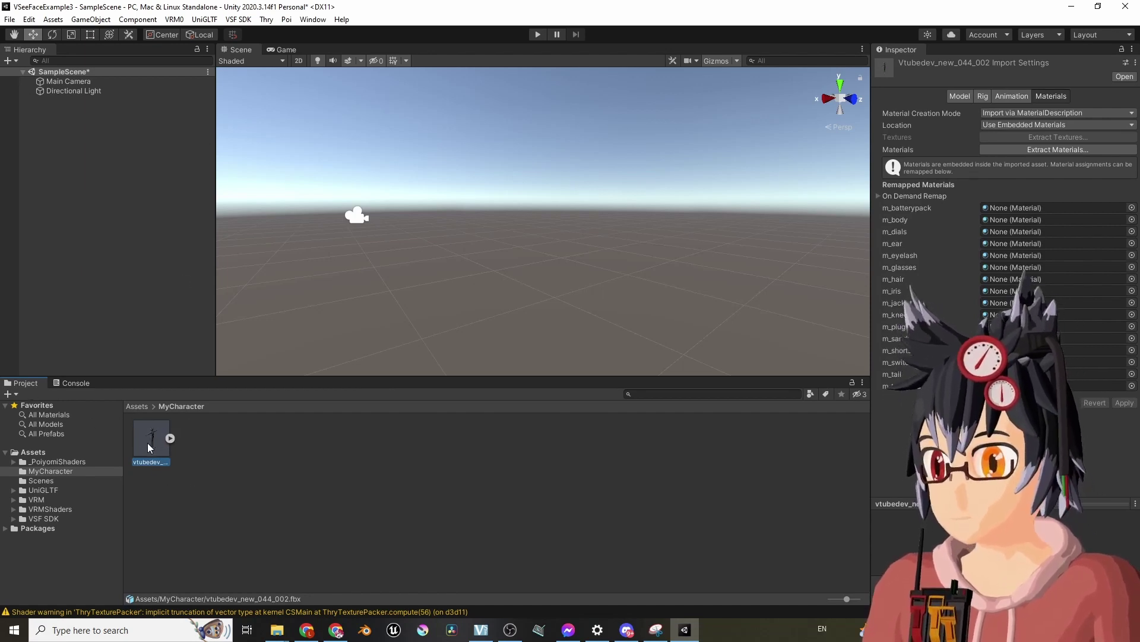
# - Drag the vtubedev_new_044_002 model into the scene hierarchy
pyautogui.moveTo(147, 443); pyautogui.dragTo(170, 268)
pyautogui.moveTo(104, 158); pyautogui.dragTo(209, 249)
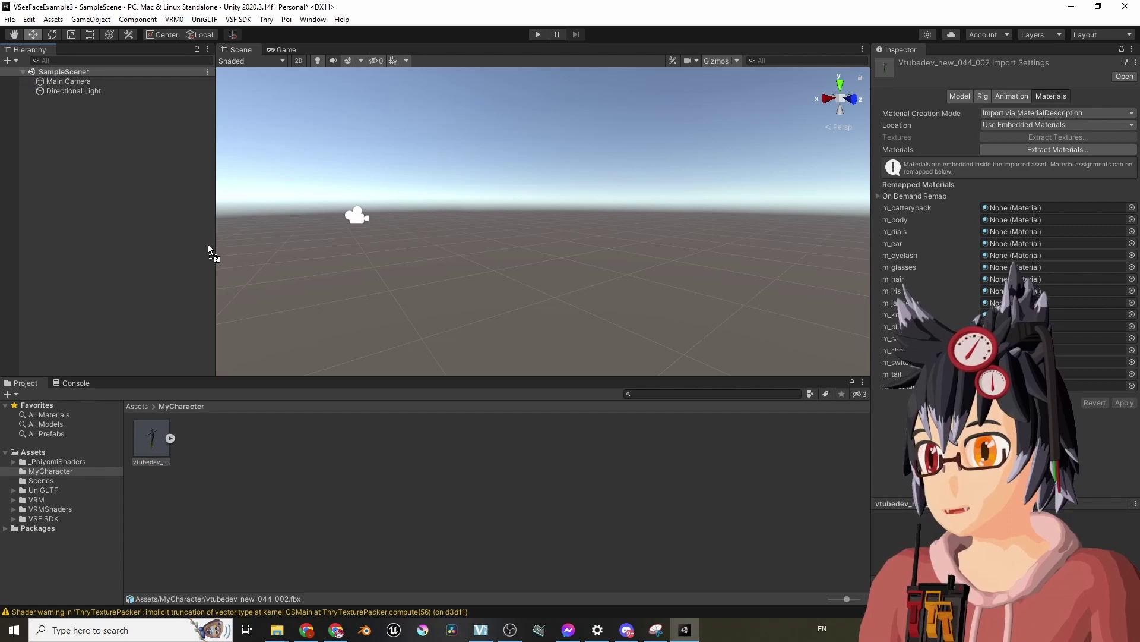
pyautogui.moveTo(99, 182); pyautogui.dragTo(115, 176)
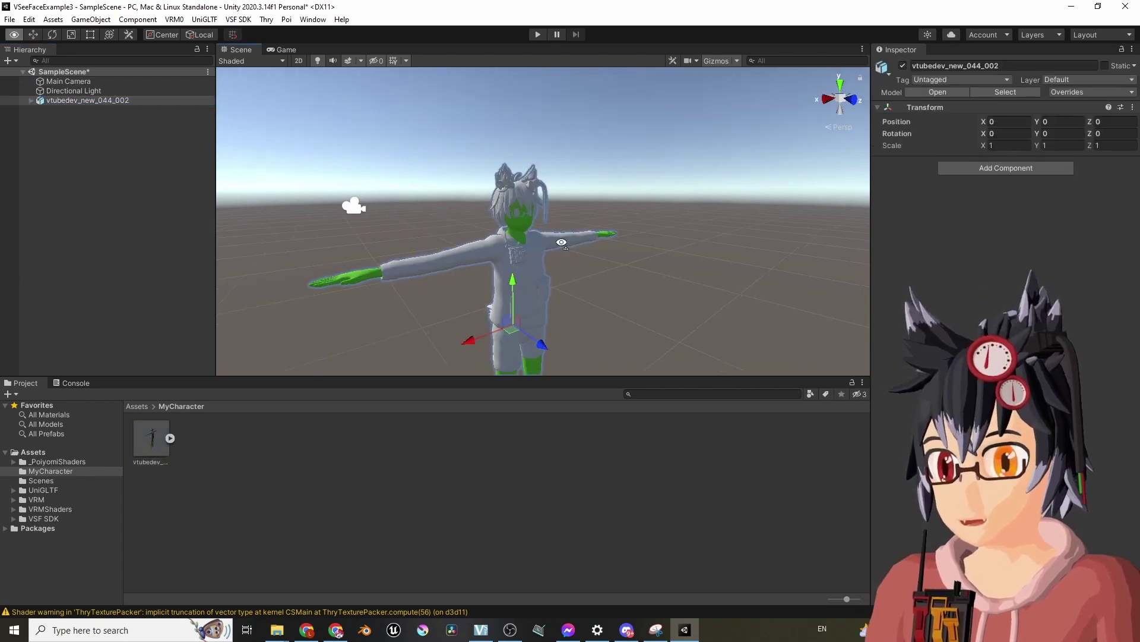
pyautogui.moveTo(508, 268)
pyautogui.keyDown('alt'); pyautogui.mouseDown()
pyautogui.moveTo(548, 269)
pyautogui.moveTo(237, 235)
pyautogui.moveTo(326, 184)
pyautogui.moveTo(496, 192)
pyautogui.moveTo(605, 256)
pyautogui.moveTo(361, 264)
pyautogui.moveTo(422, 241)
pyautogui.mouseUp(); pyautogui.keyUp('alt')
pyautogui.scroll(5, 423, 242)
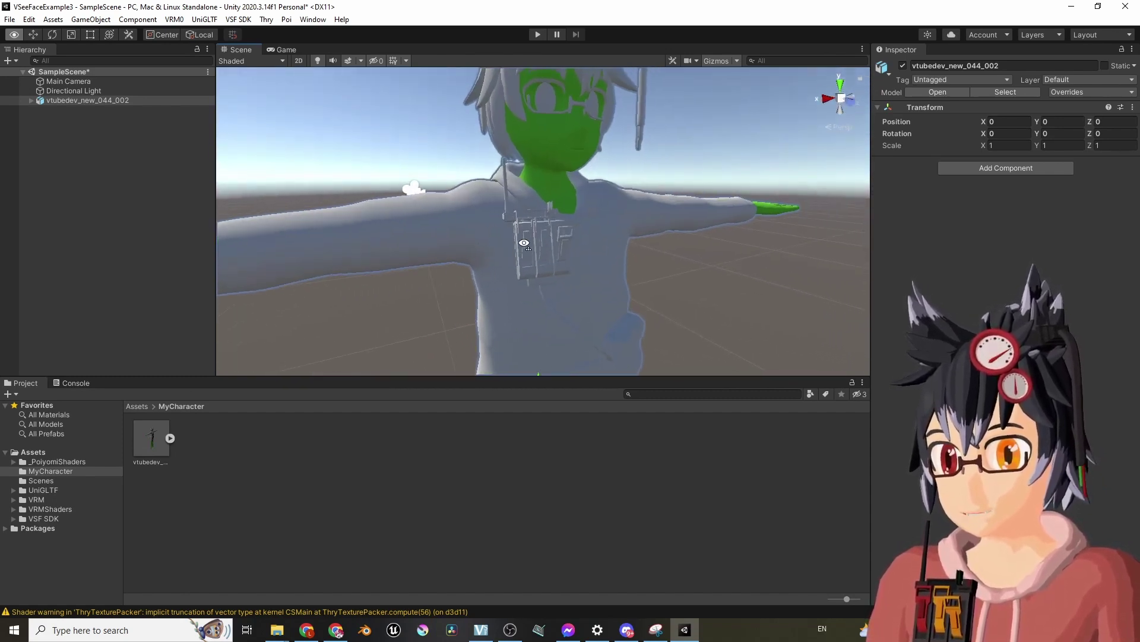
pyautogui.scroll(-5, 455, 234)
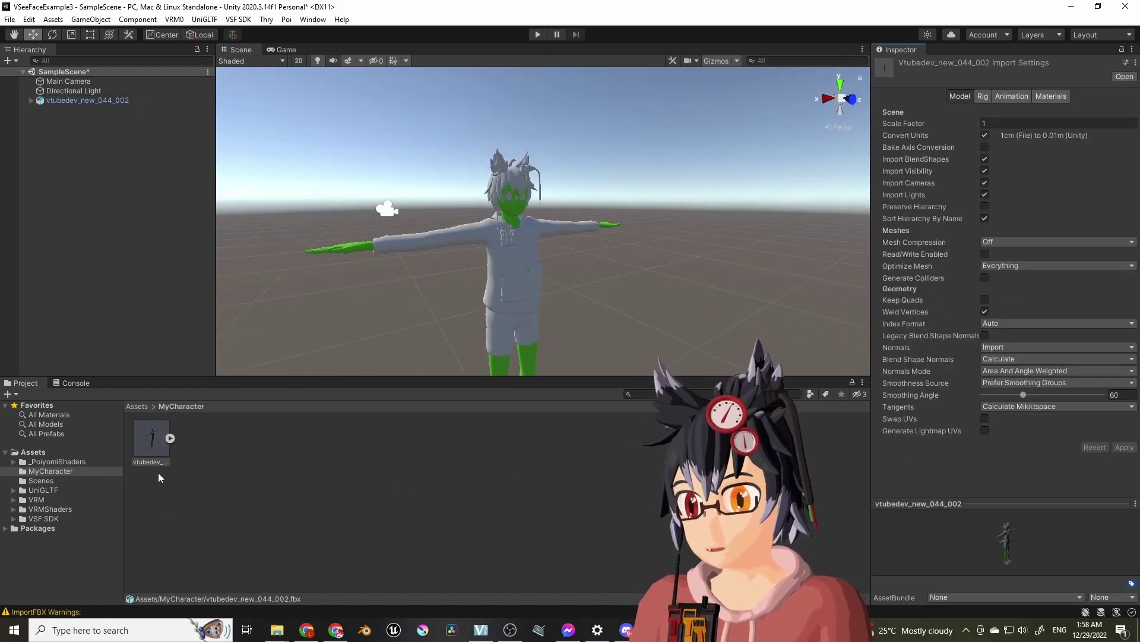
# - Enable Legacy Blend Shape Normals on the character model and apply
pyautogui.click(147, 445)
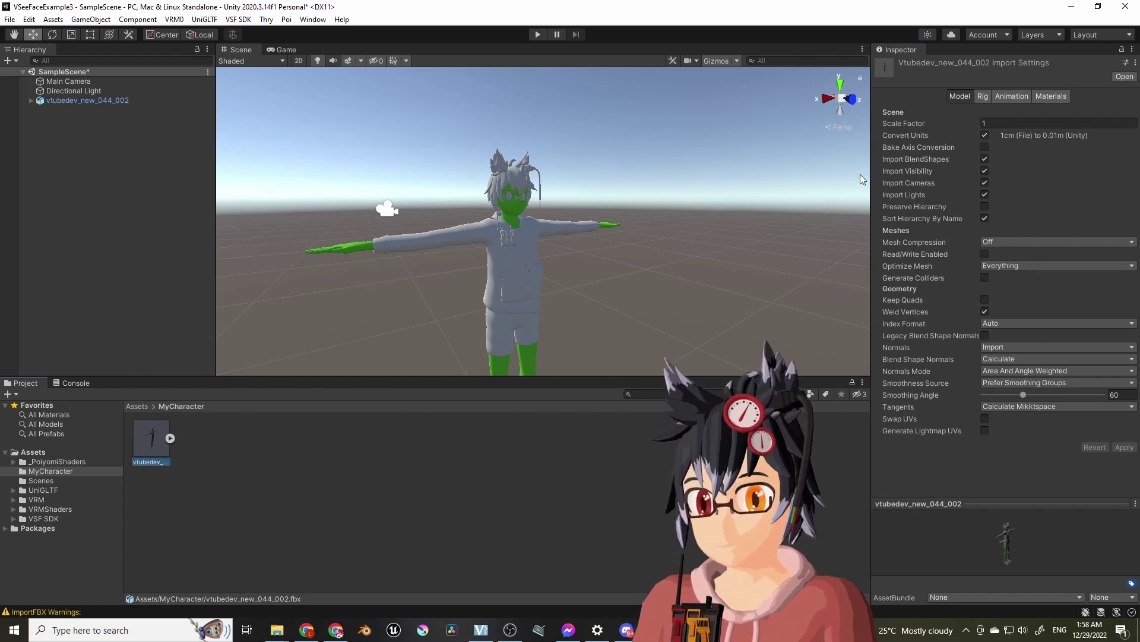
pyautogui.click(985, 334)
pyautogui.click(1124, 423)
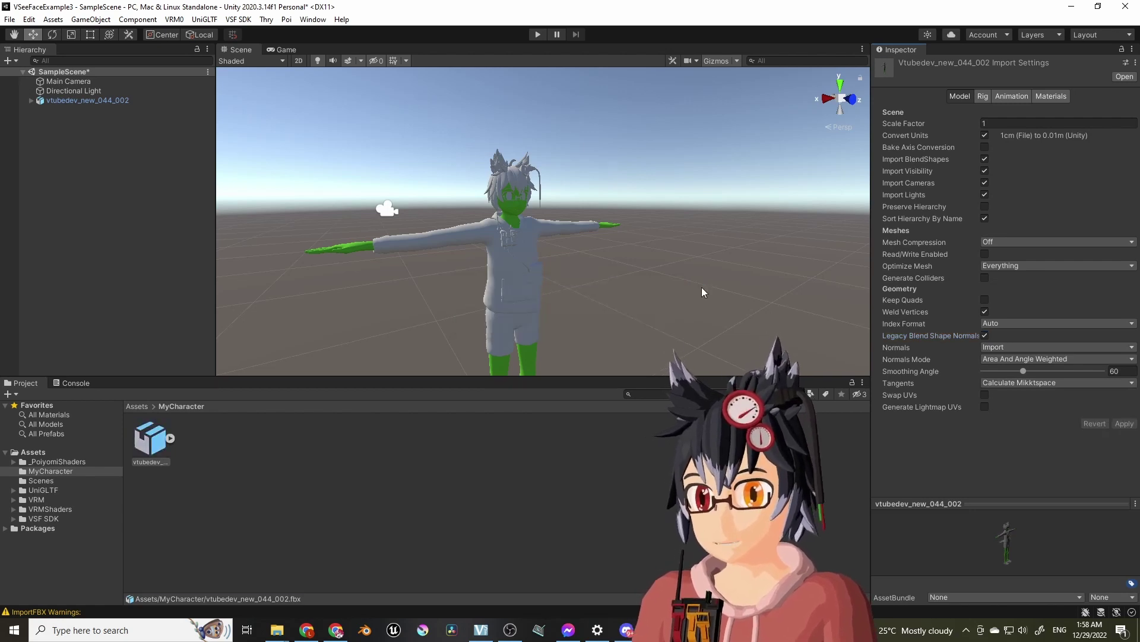
# - Set the model's rig Animation Type to Humanoid and apply
pyautogui.click(983, 97)
pyautogui.click(1013, 113)
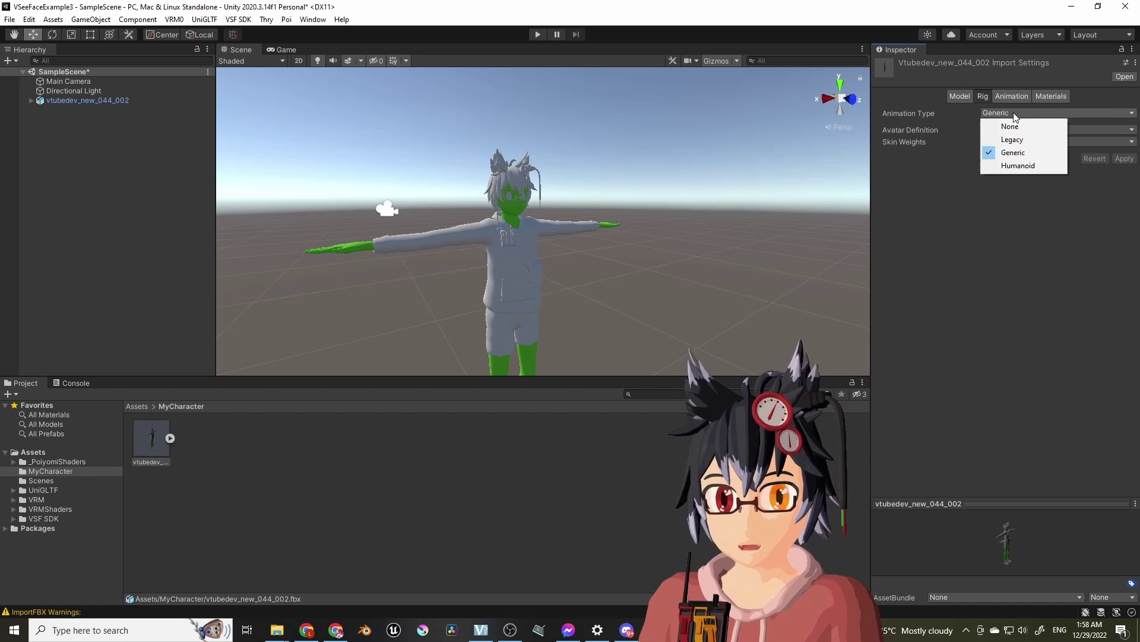
pyautogui.click(1014, 169)
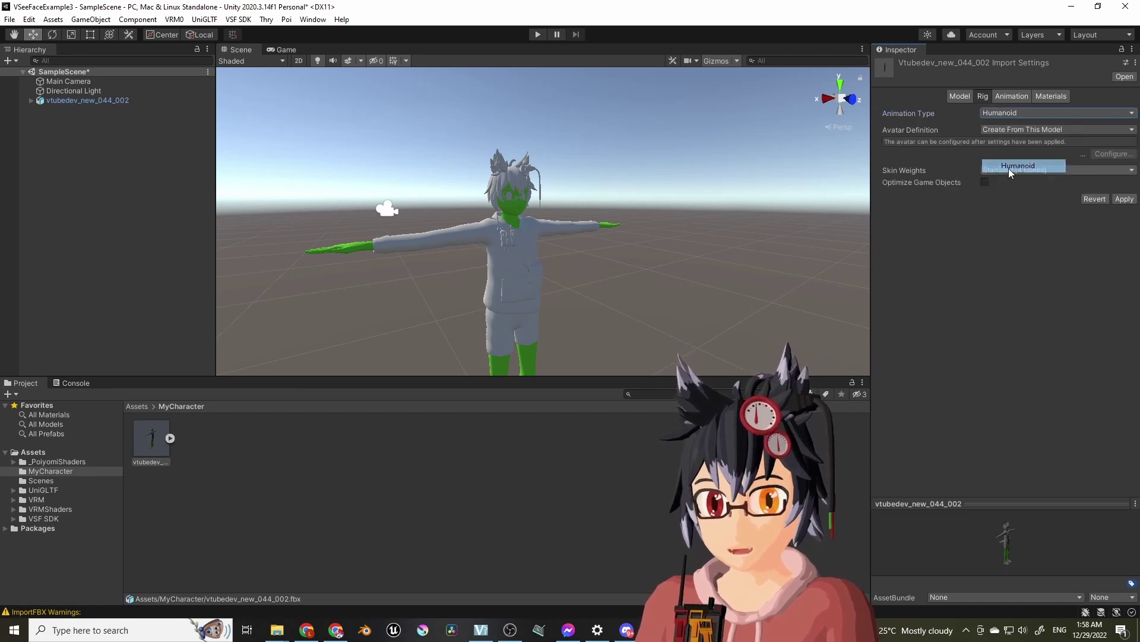
pyautogui.click(1116, 200)
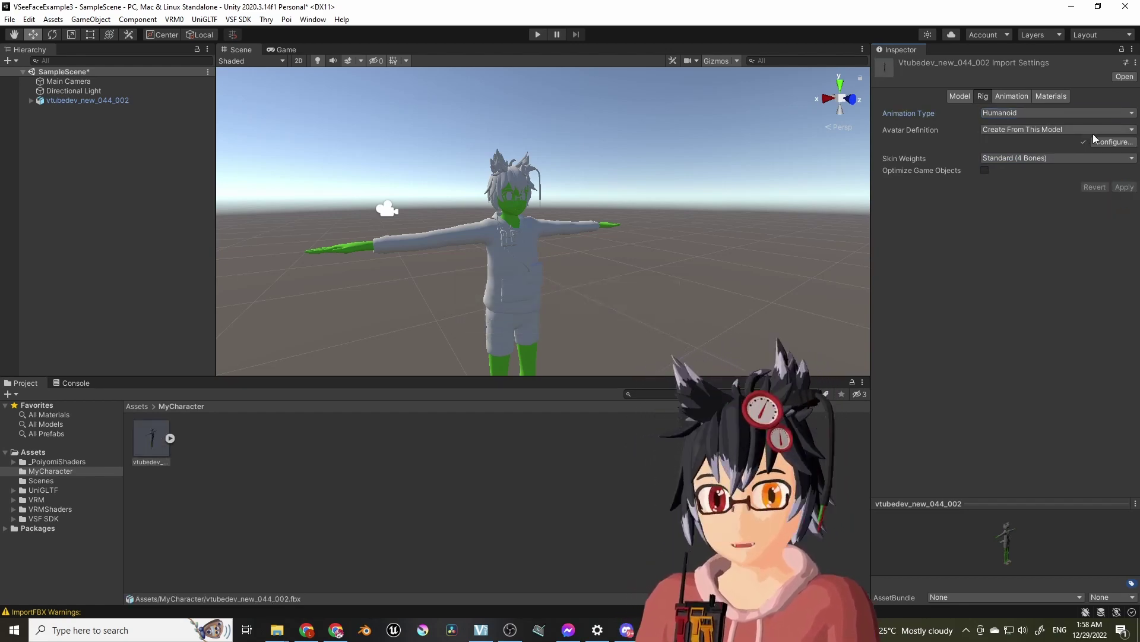
# - In the avatar configuration, assign the armature's Chest bone to the Chest slot
pyautogui.click(1103, 142)
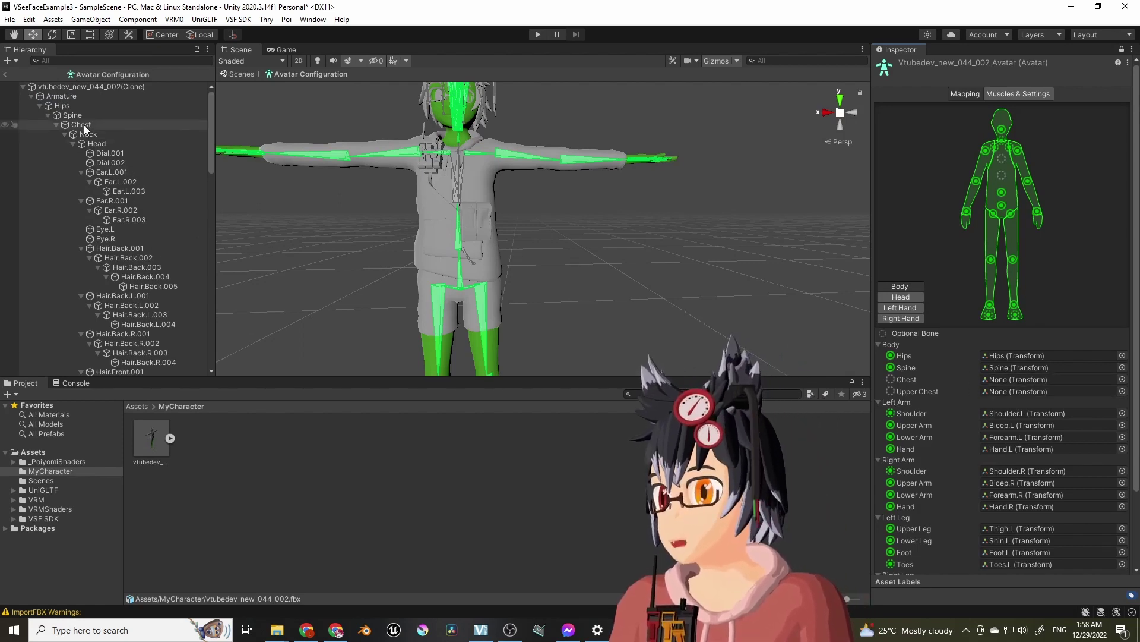
pyautogui.moveTo(85, 129); pyautogui.dragTo(89, 130)
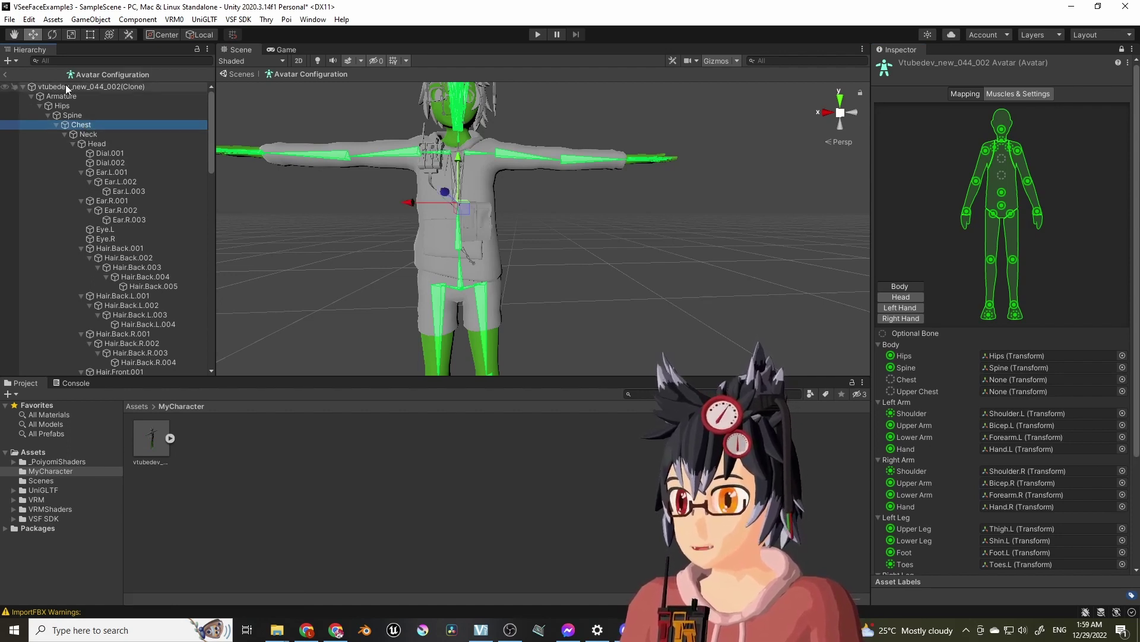
pyautogui.moveTo(80, 124)
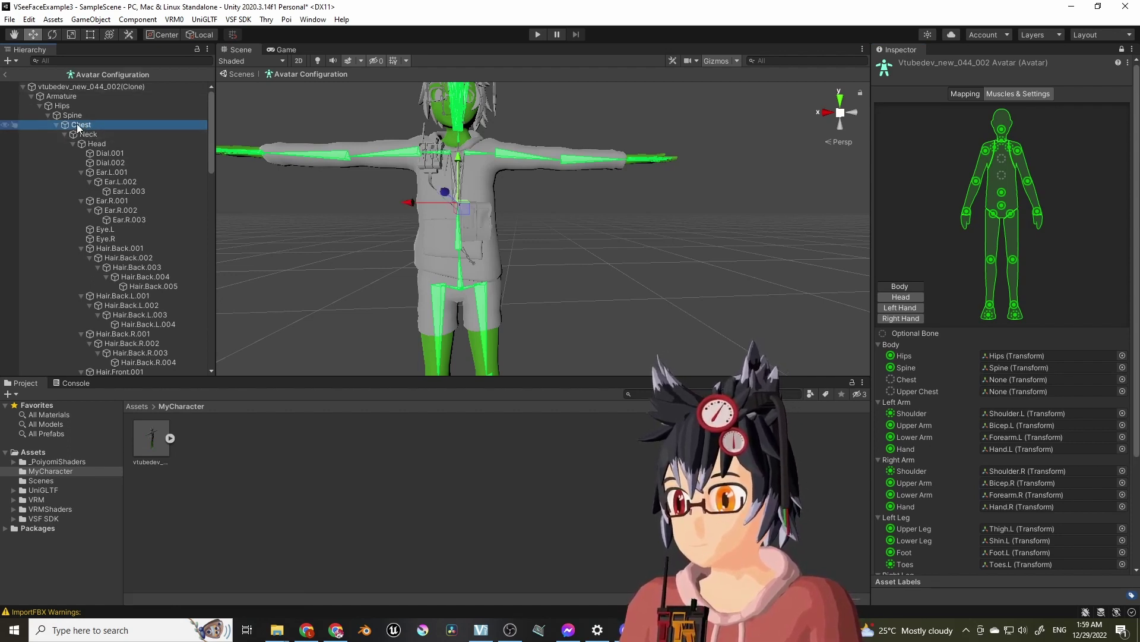
pyautogui.moveTo(78, 128); pyautogui.dragTo(1022, 381)
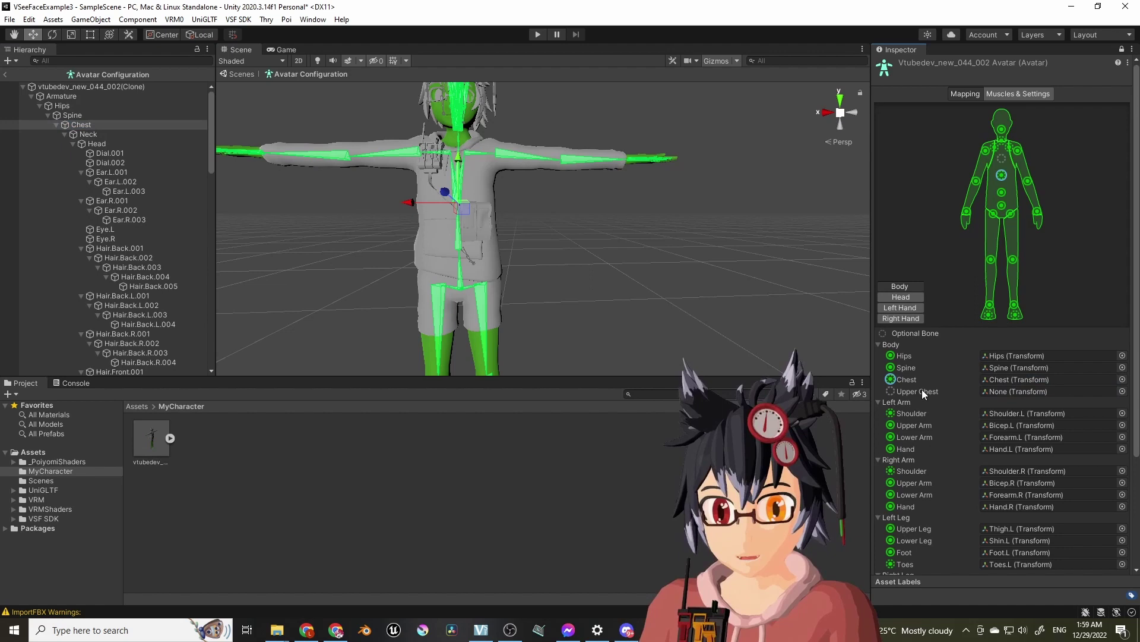
# - Clear the hair bone from the Head's Jaw slot, then apply and finish configuring
pyautogui.click(901, 297)
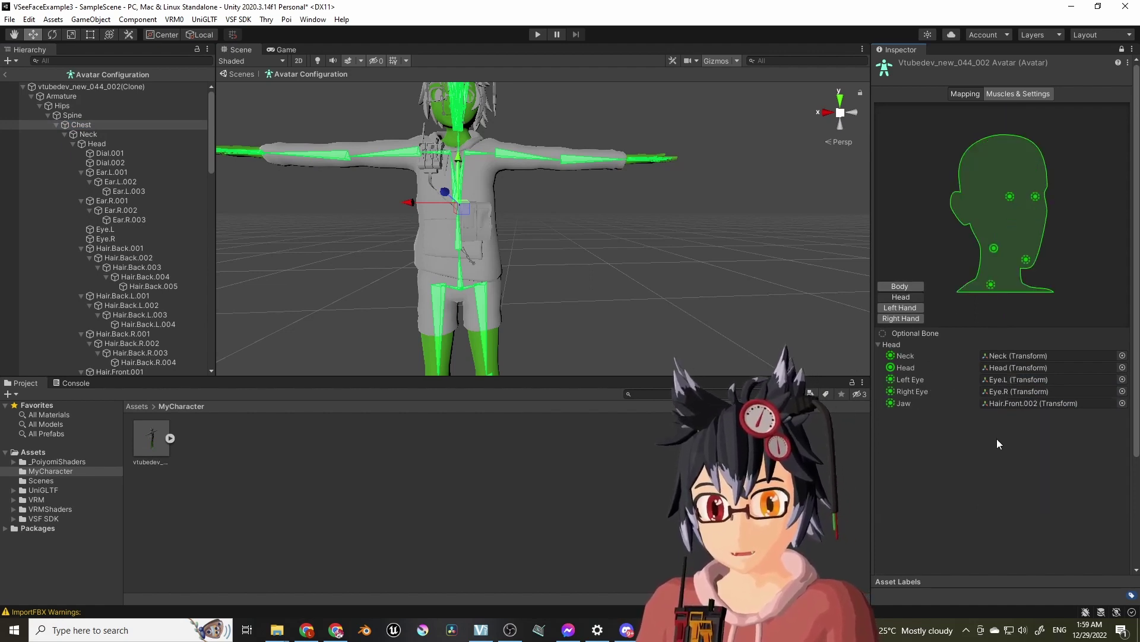
pyautogui.click(1001, 404)
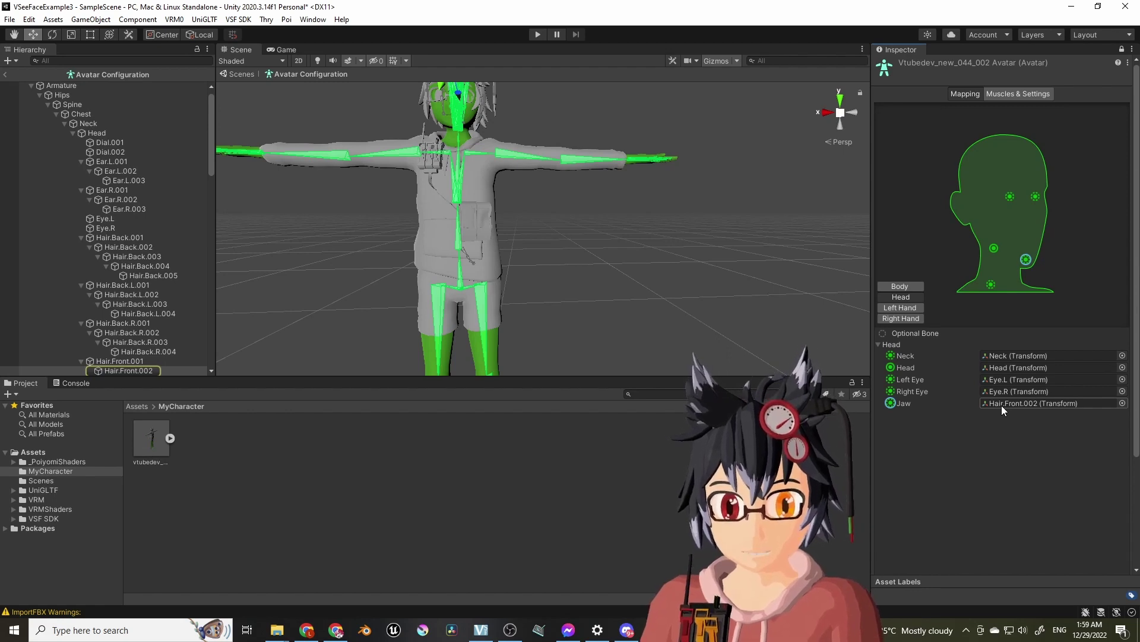
pyautogui.press('Delete')
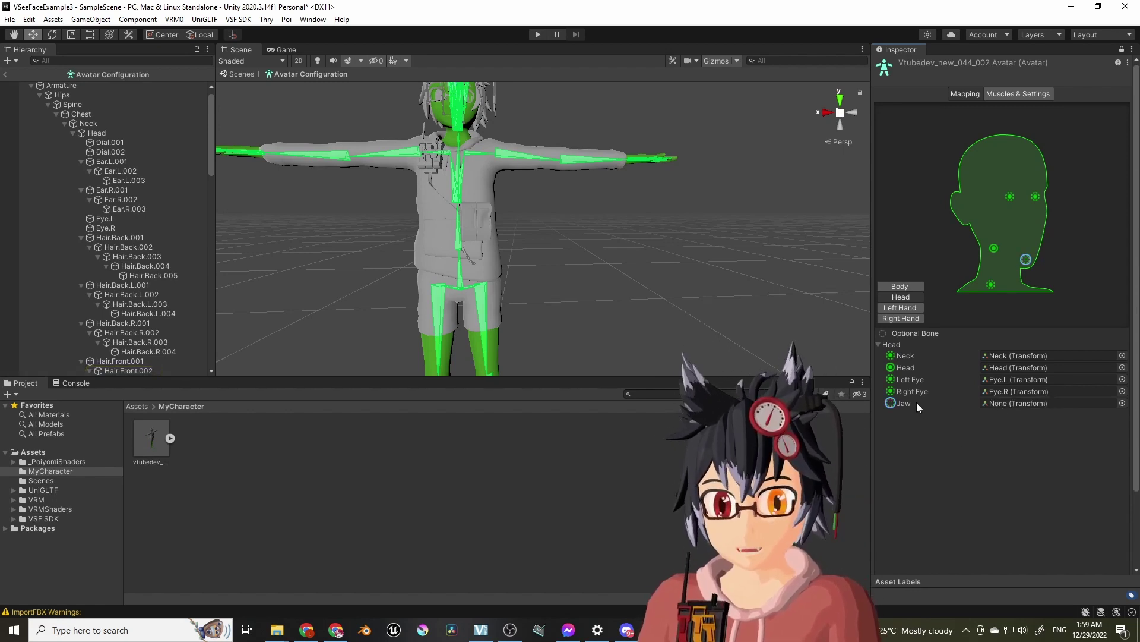
pyautogui.scroll(-3, 965, 345)
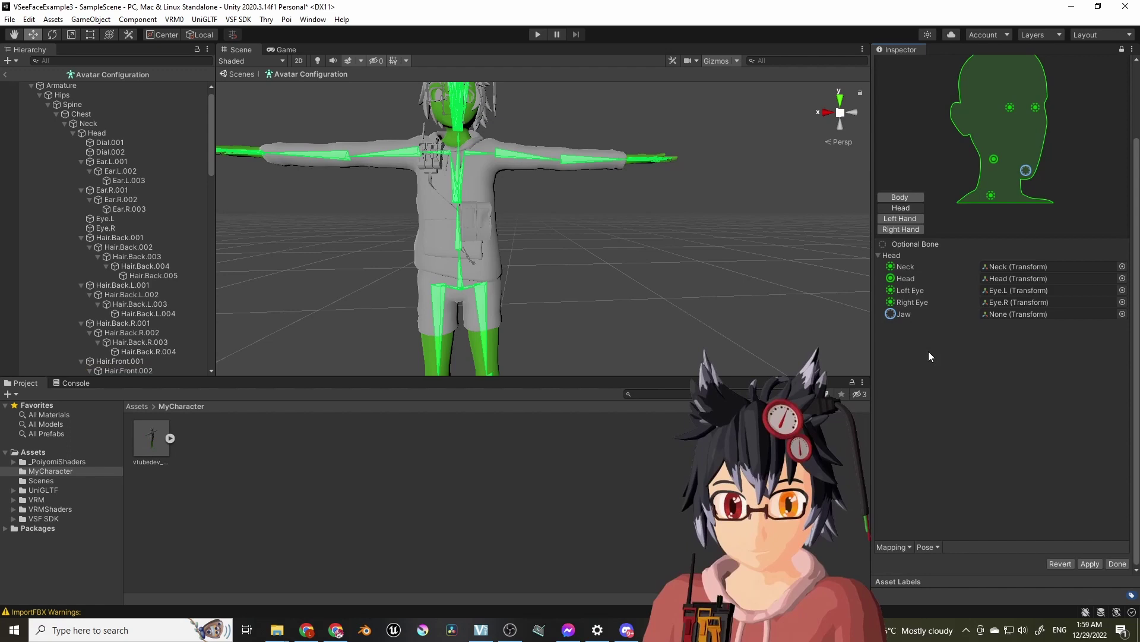
pyautogui.click(1089, 563)
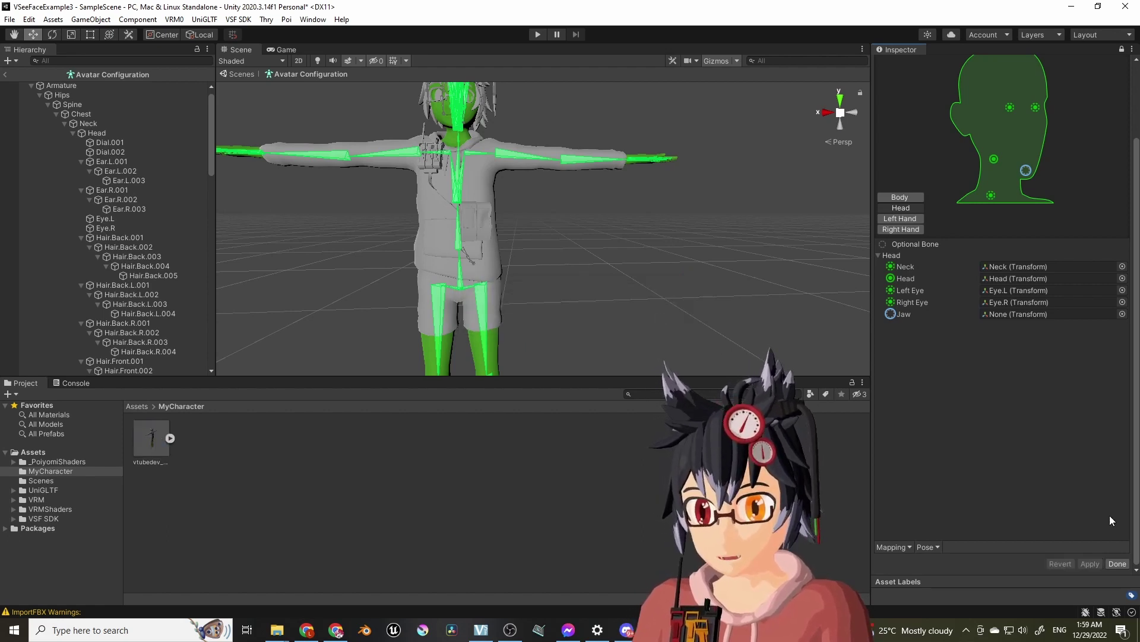
pyautogui.click(1117, 563)
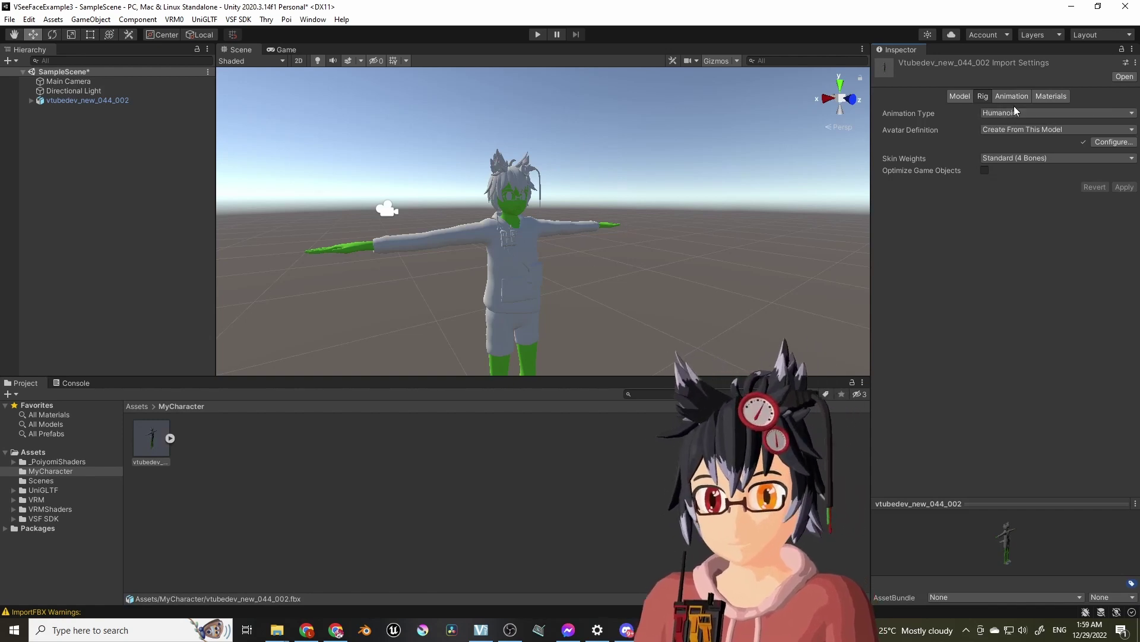
pyautogui.click(1051, 96)
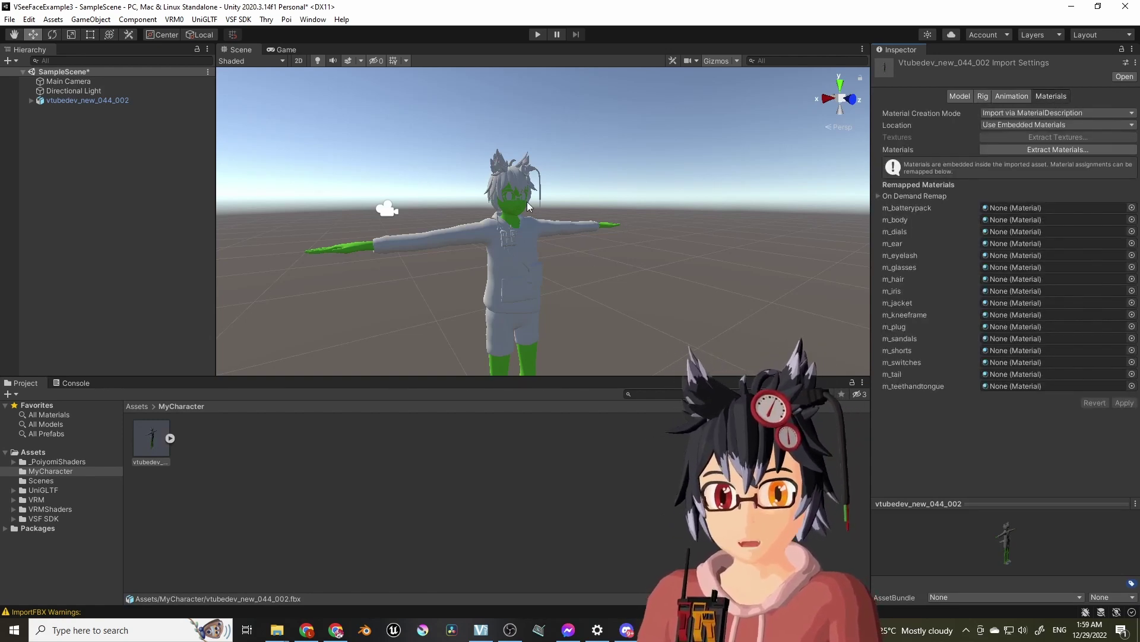
pyautogui.keyDown('alt'); pyautogui.moveTo(624, 102); pyautogui.dragTo(552, 99); pyautogui.keyUp('alt')
pyautogui.scroll(3, 552, 99)
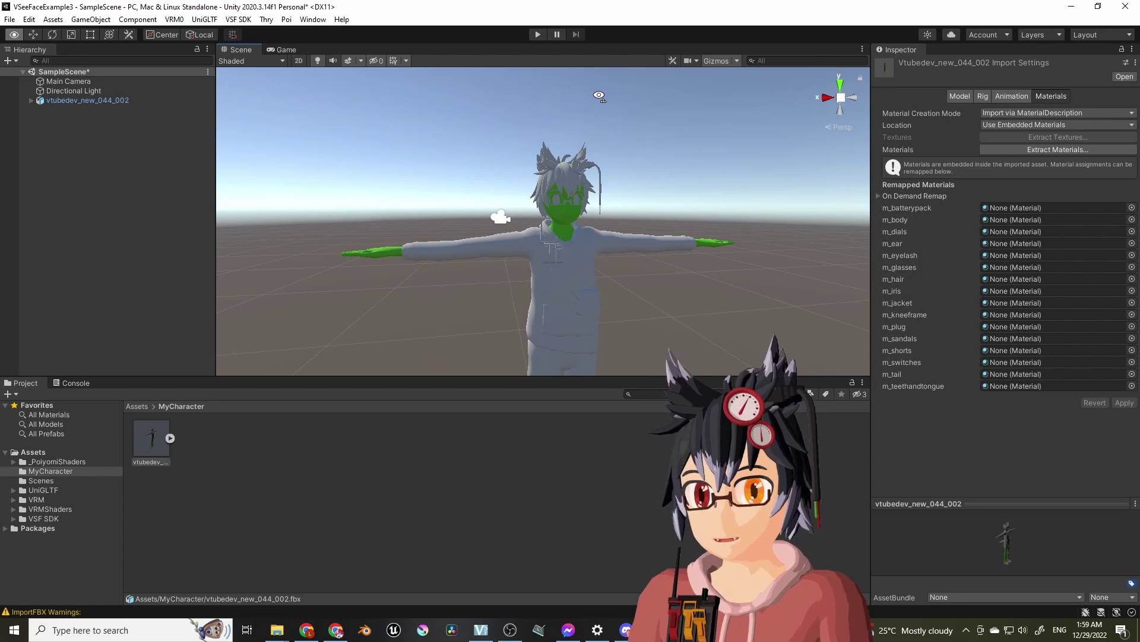
pyautogui.click(1004, 125)
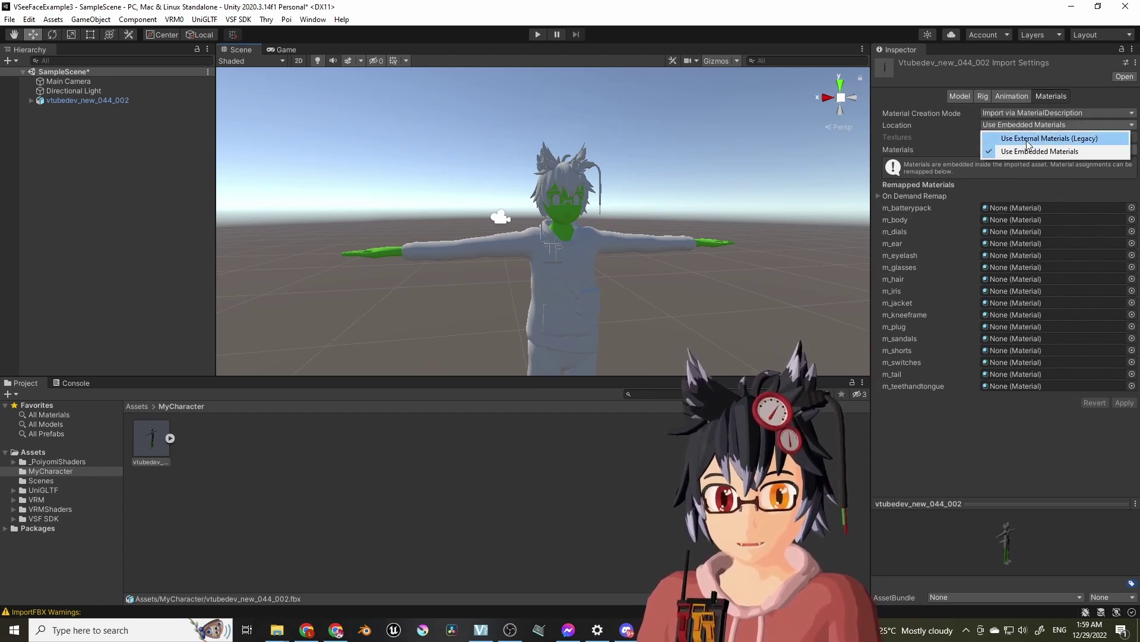
pyautogui.click(1027, 139)
pyautogui.click(1124, 208)
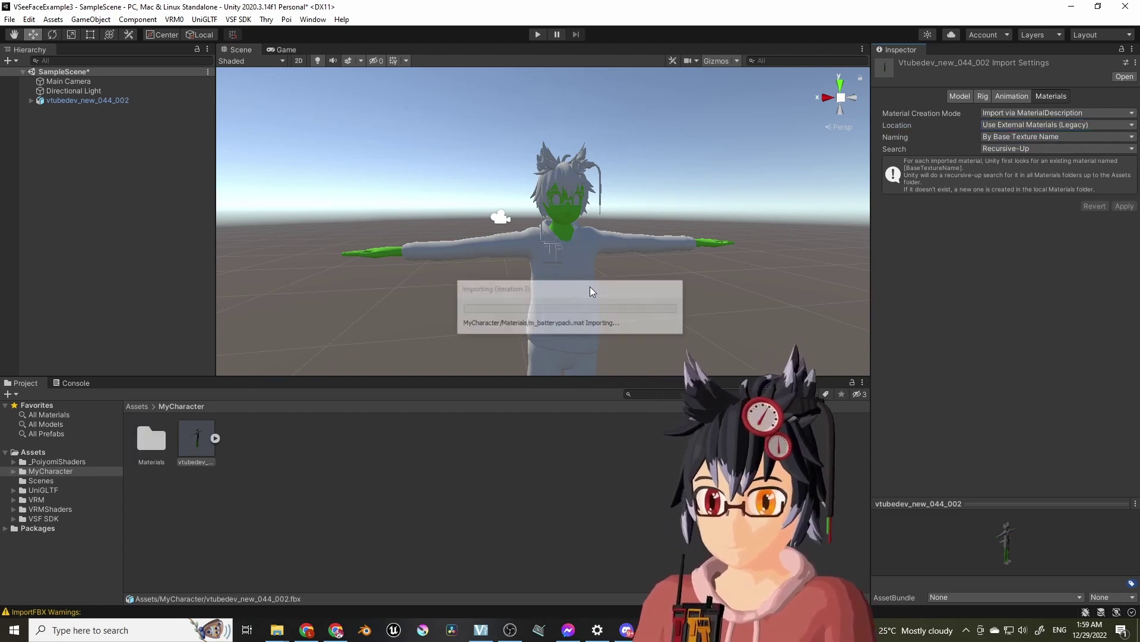
pyautogui.moveTo(377, 222)
pyautogui.keyDown('alt'); pyautogui.mouseDown()
pyautogui.moveTo(573, 244)
pyautogui.moveTo(463, 250)
pyautogui.mouseUp(); pyautogui.keyUp('alt')
pyautogui.doubleClick(152, 438)
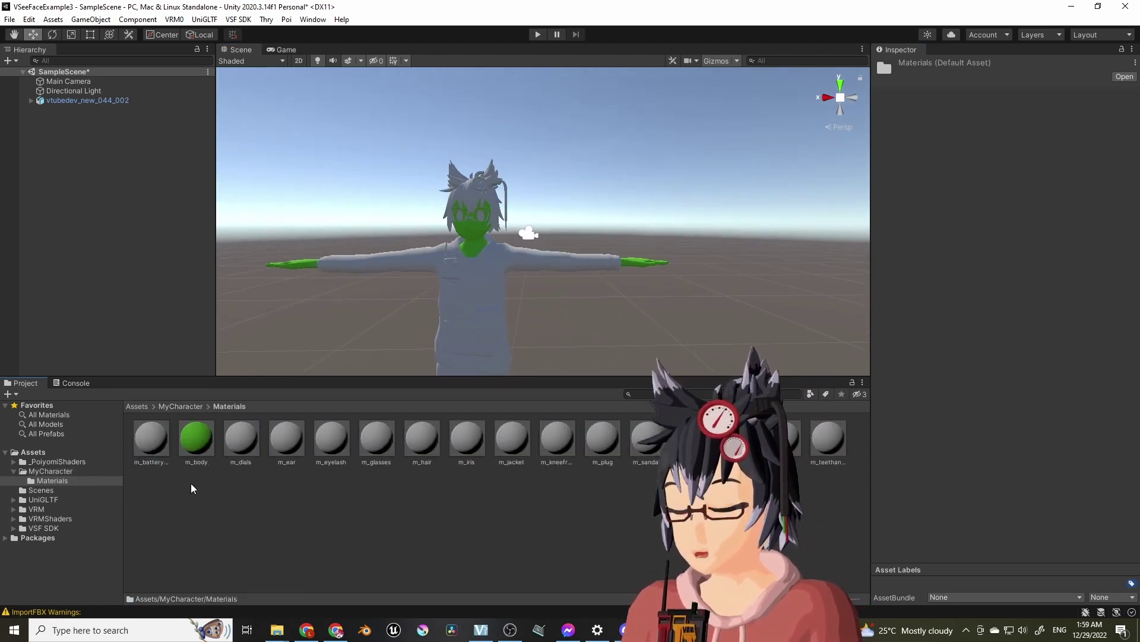
pyautogui.click(161, 518)
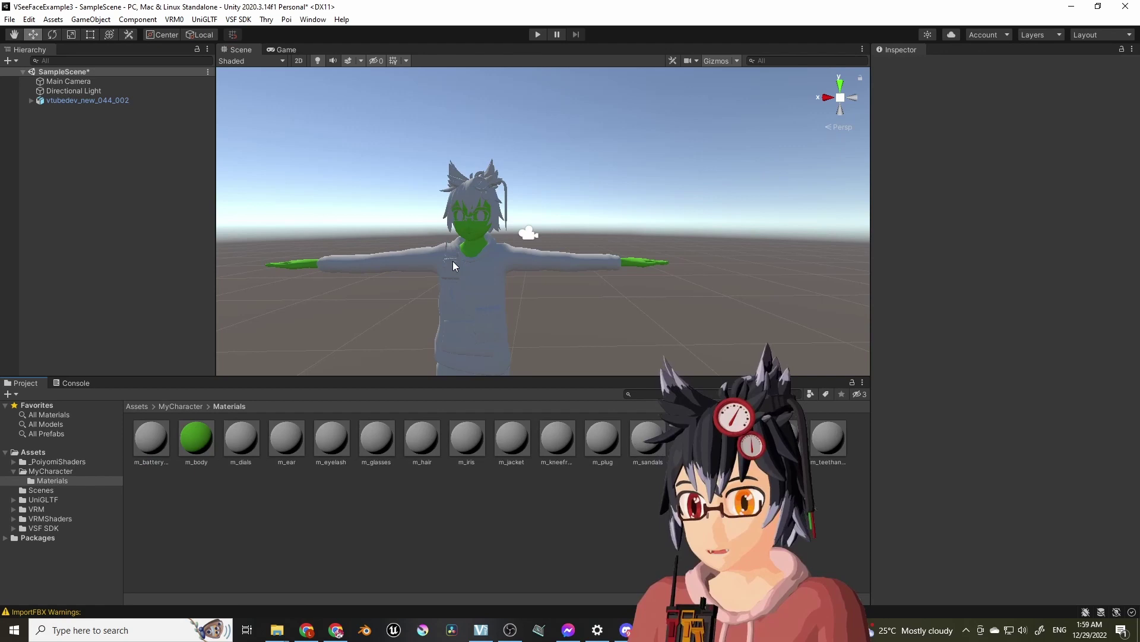
pyautogui.keyDown('alt'); pyautogui.moveTo(453, 261); pyautogui.dragTo(543, 514); pyautogui.keyUp('alt')
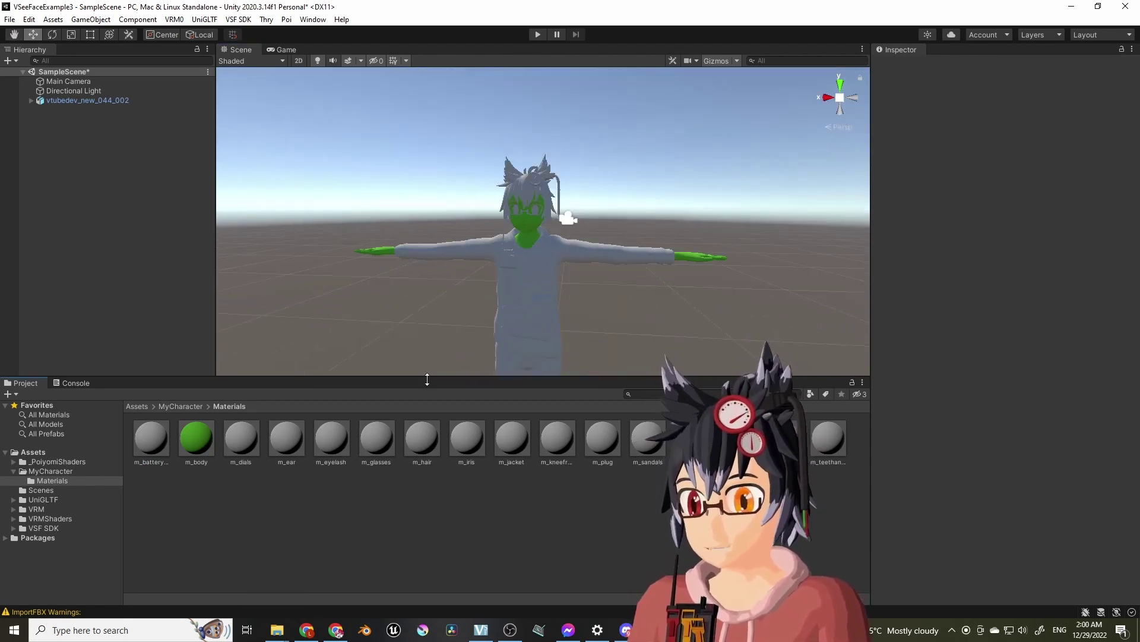
pyautogui.moveTo(426, 357)
pyautogui.keyDown('alt'); pyautogui.mouseDown()
pyautogui.moveTo(497, 286)
pyautogui.moveTo(537, 298)
pyautogui.mouseUp(); pyautogui.keyUp('alt')
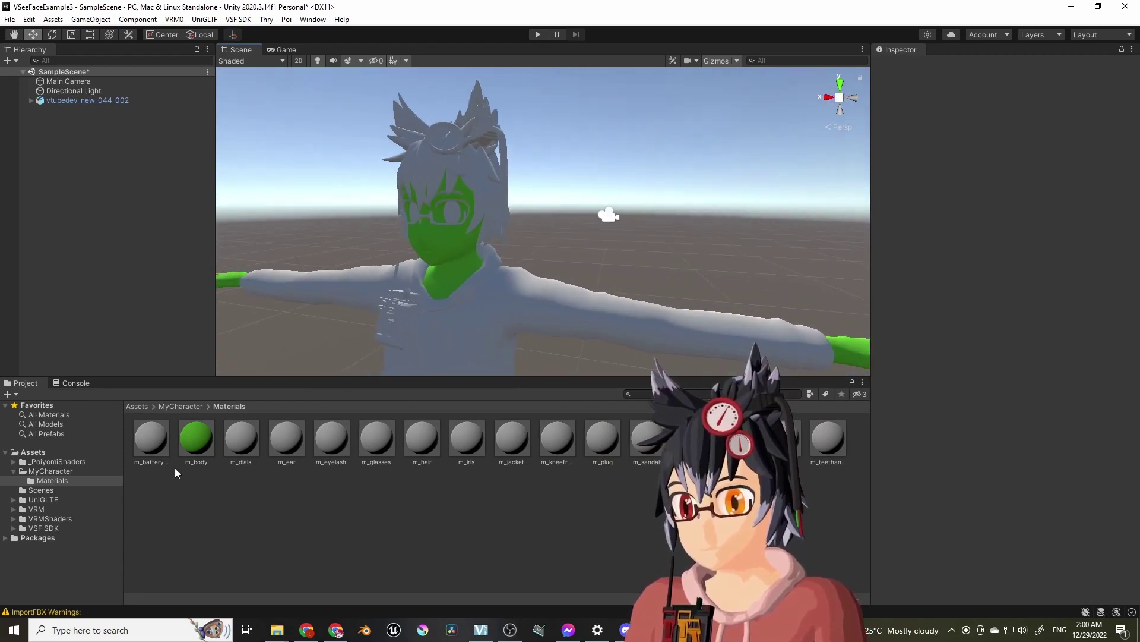
# - Set m_body's shader to .poiyomi > Poiyomi 8.0 > Poiyomi Toon and bring up the tex folder
pyautogui.click(197, 439)
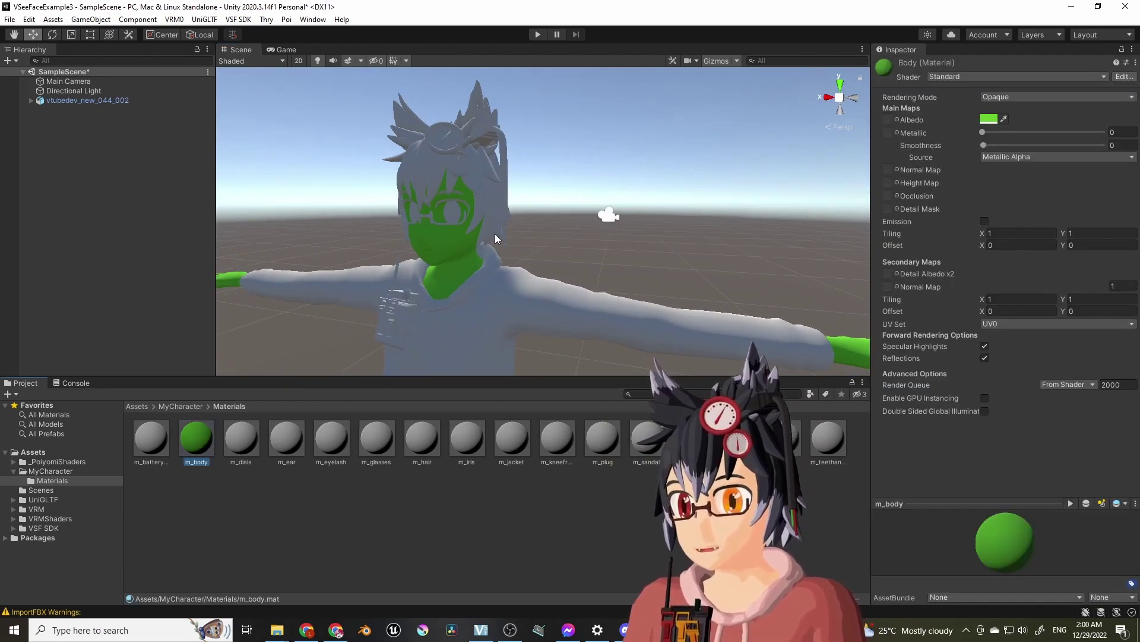
pyautogui.keyDown('alt'); pyautogui.moveTo(496, 238); pyautogui.dragTo(367, 375); pyautogui.keyUp('alt')
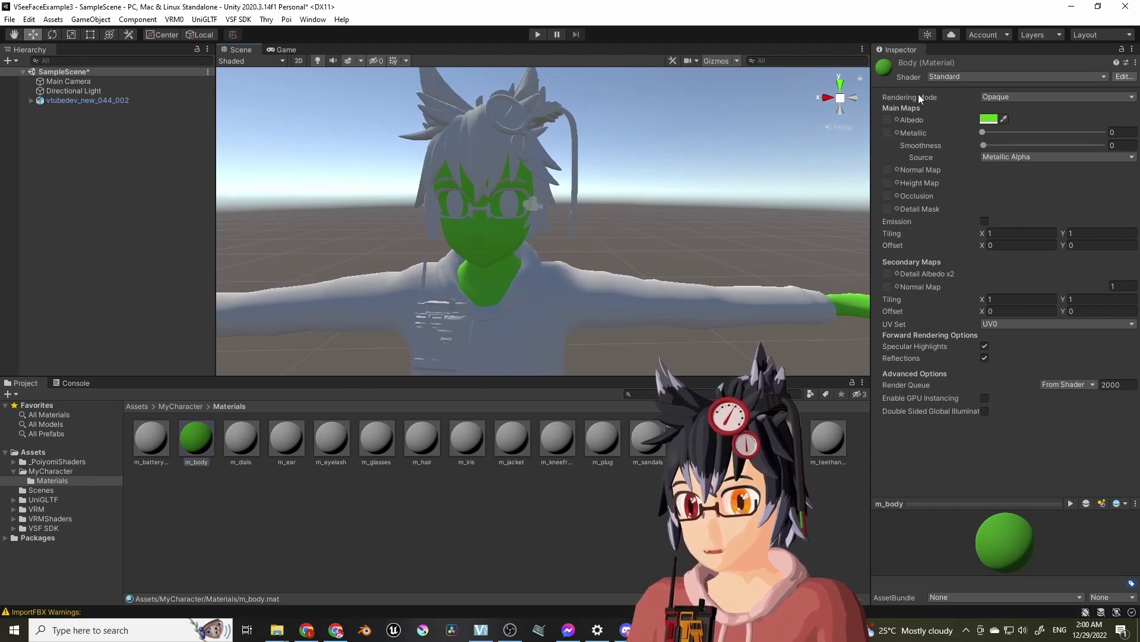
pyautogui.click(961, 76)
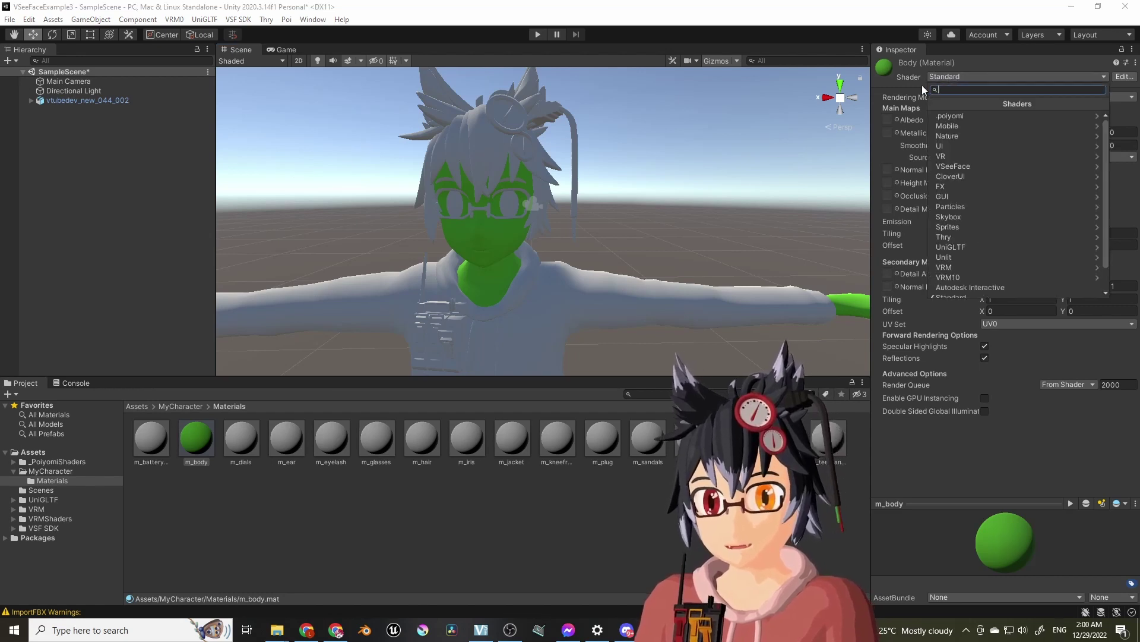
pyautogui.click(966, 117)
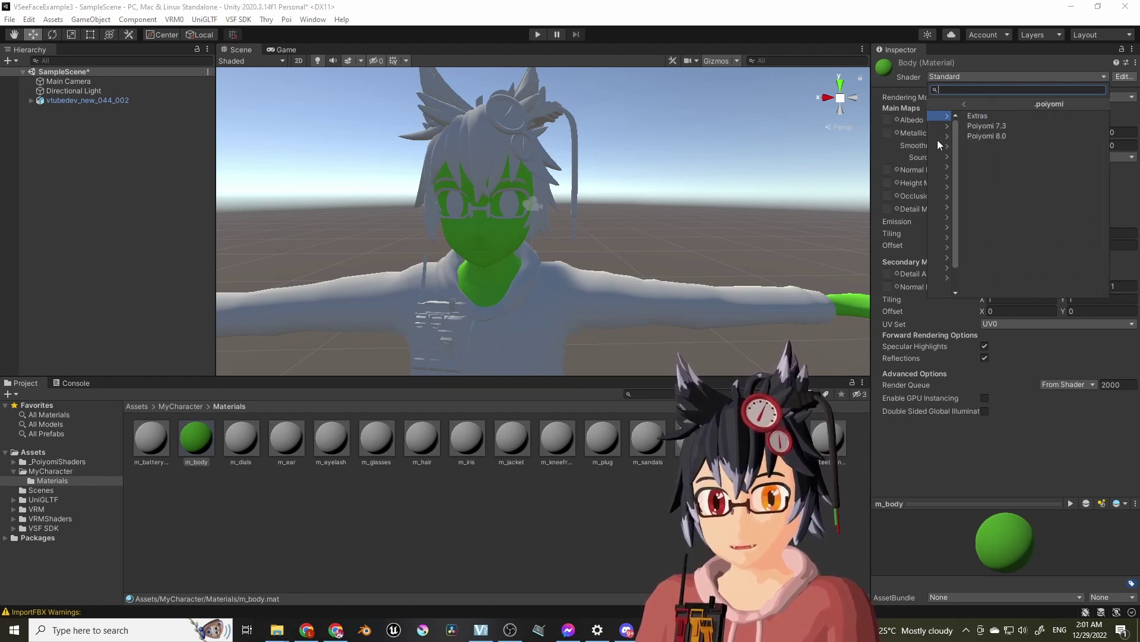
pyautogui.click(984, 136)
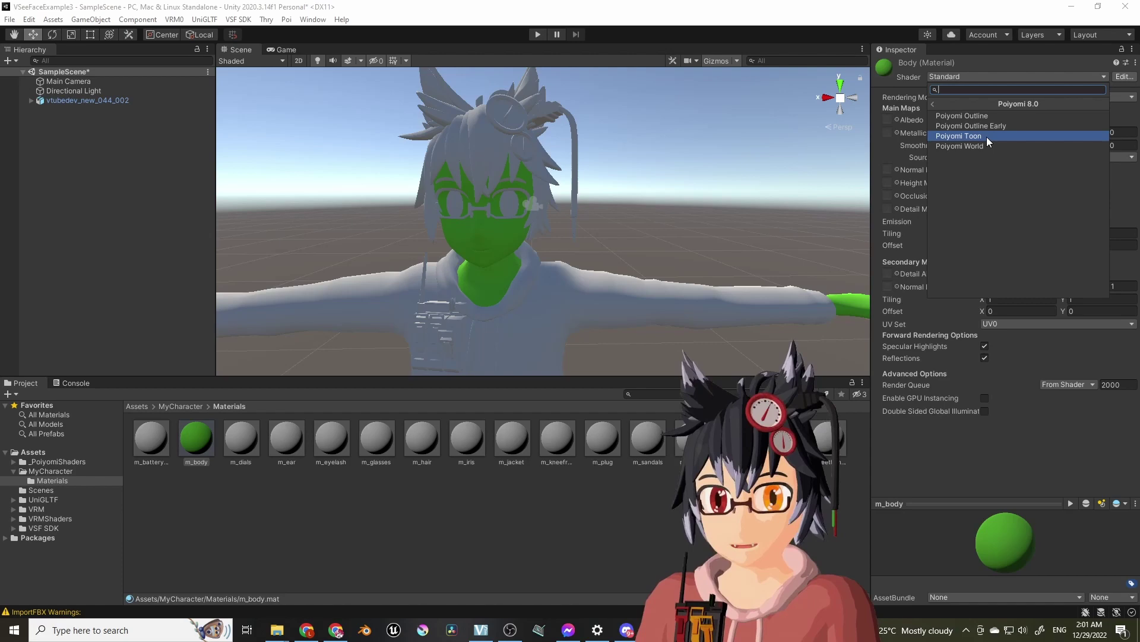
pyautogui.click(993, 136)
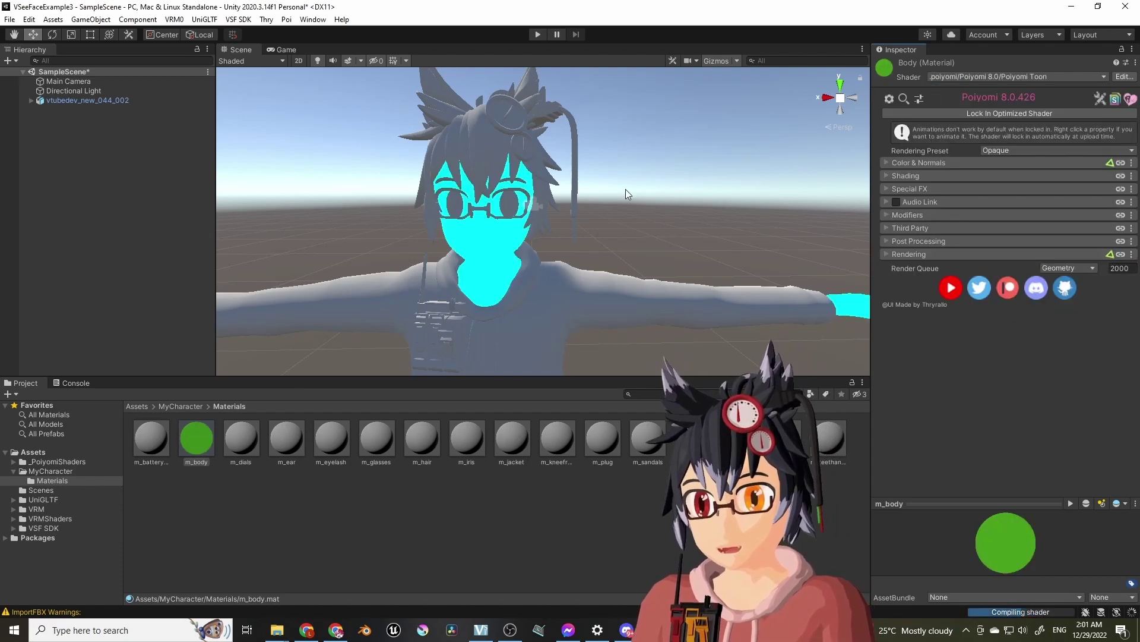
pyautogui.moveTo(626, 189)
pyautogui.keyDown('alt'); pyautogui.mouseDown()
pyautogui.moveTo(644, 160)
pyautogui.moveTo(536, 207)
pyautogui.moveTo(570, 211)
pyautogui.mouseUp(); pyautogui.keyUp('alt')
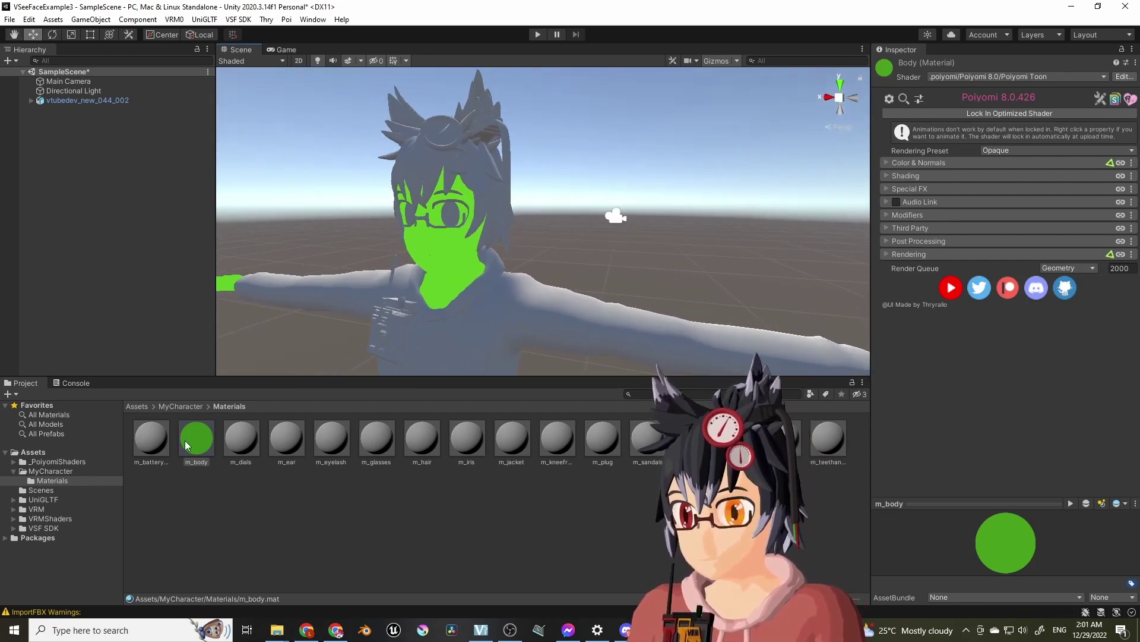
pyautogui.moveTo(277, 629)
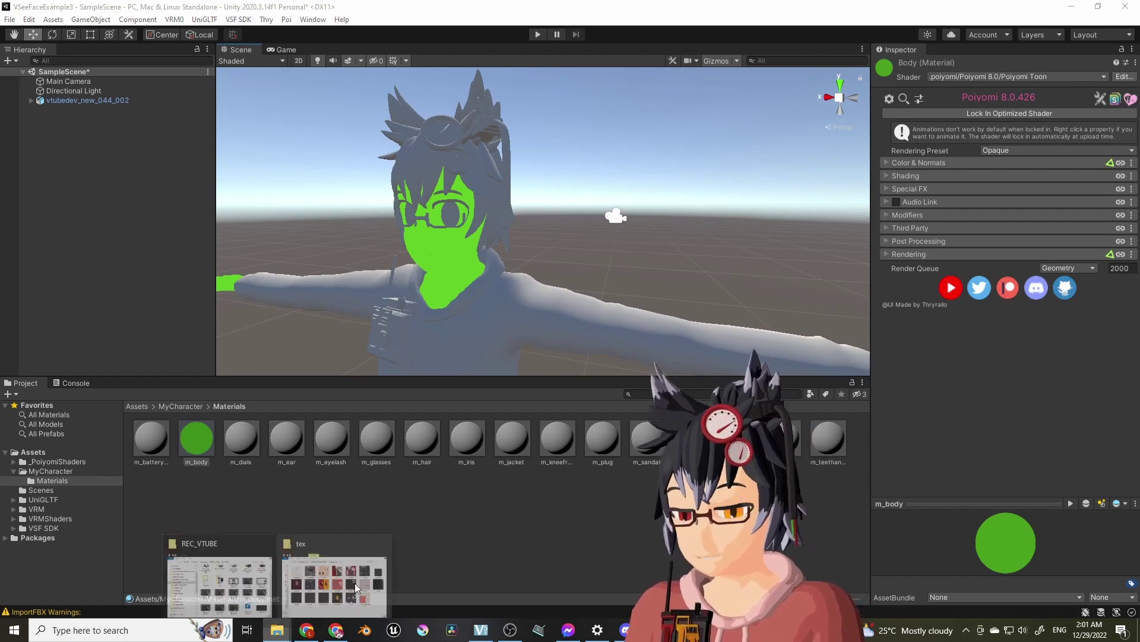
pyautogui.click(356, 588)
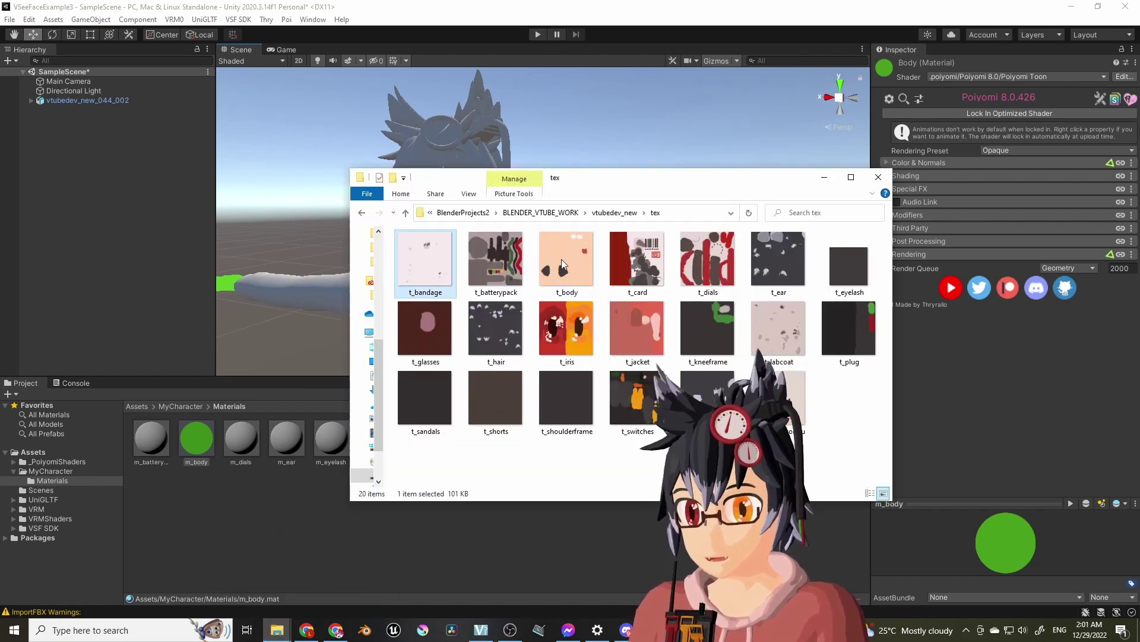
# - Select all 20 textures in the tex folder and drop them into Unity's Materials folder
pyautogui.hotkey('ctrl', 'a')
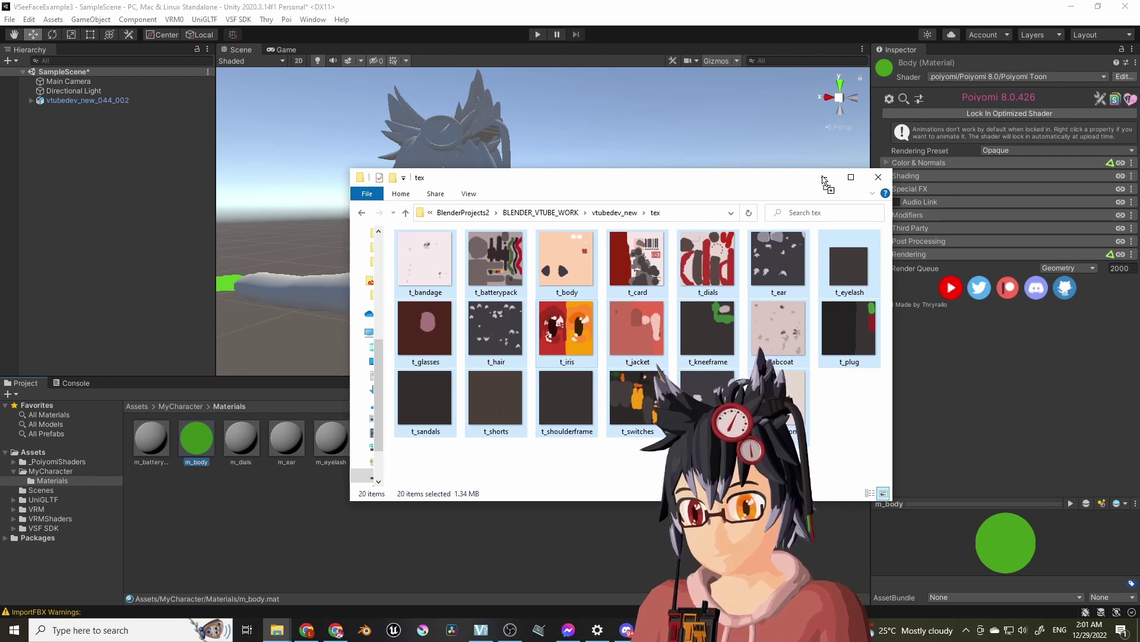
pyautogui.click(823, 177)
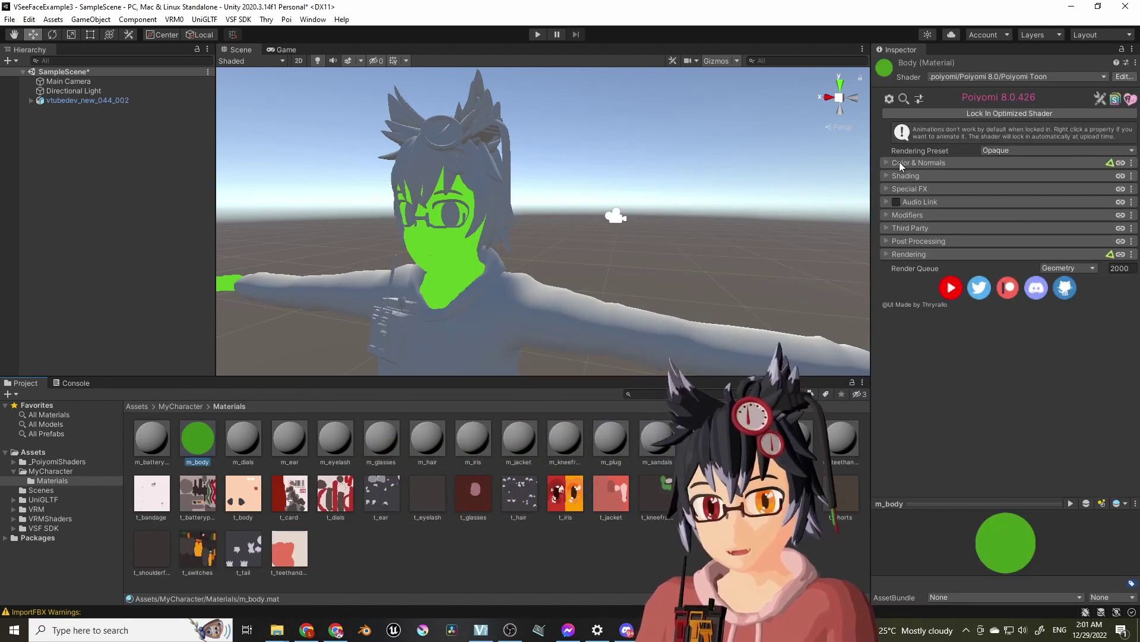
# - Set the body material's Color & Alpha to pure white
pyautogui.click(886, 162)
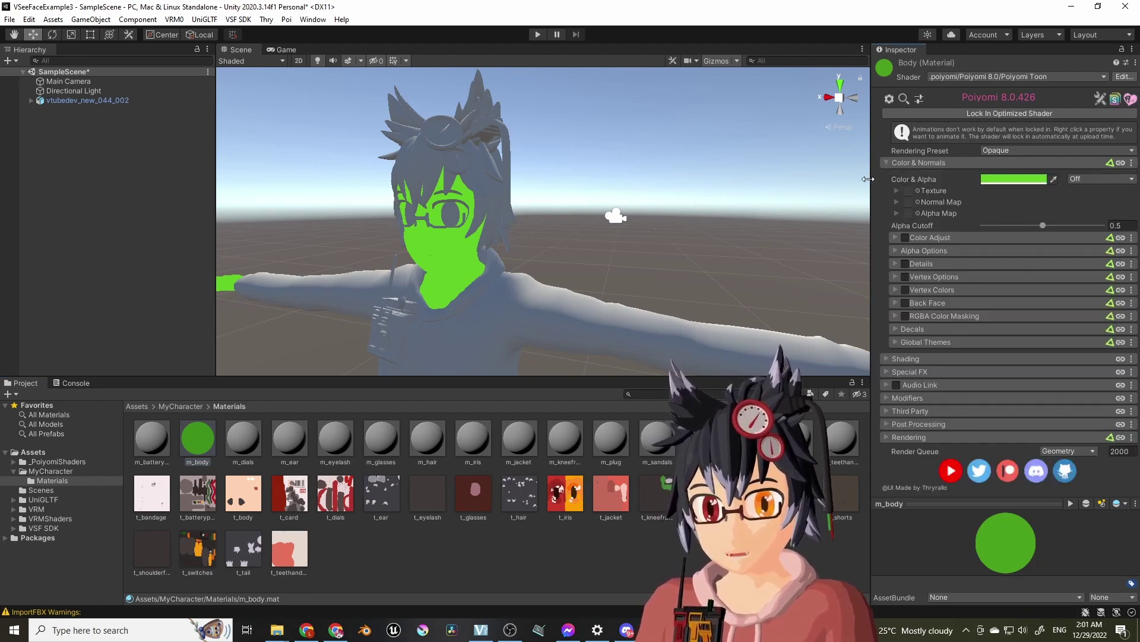
pyautogui.click(997, 178)
pyautogui.moveTo(1036, 240); pyautogui.dragTo(993, 203)
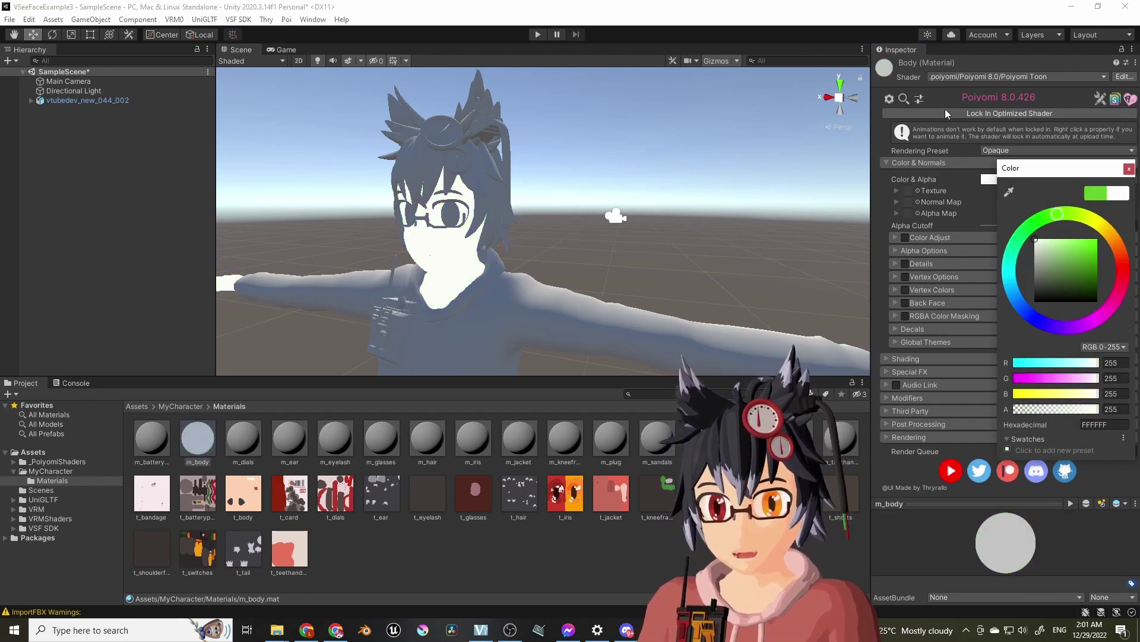
pyautogui.click(1131, 170)
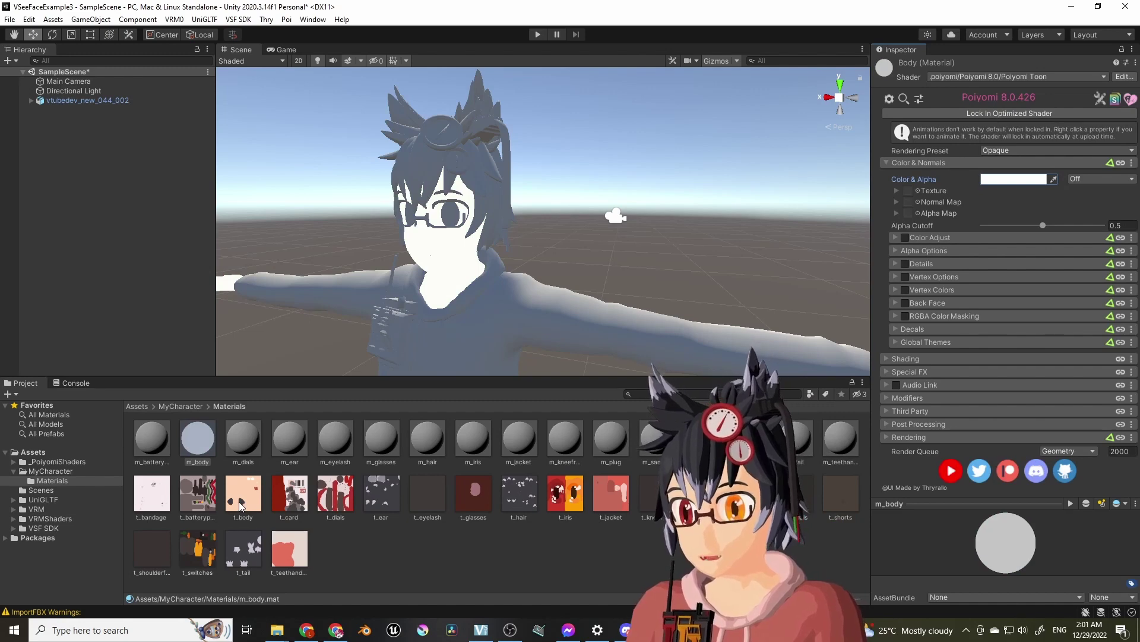
# - Assign the t_body texture to the body material's Texture slot
pyautogui.moveTo(246, 497); pyautogui.dragTo(244, 499)
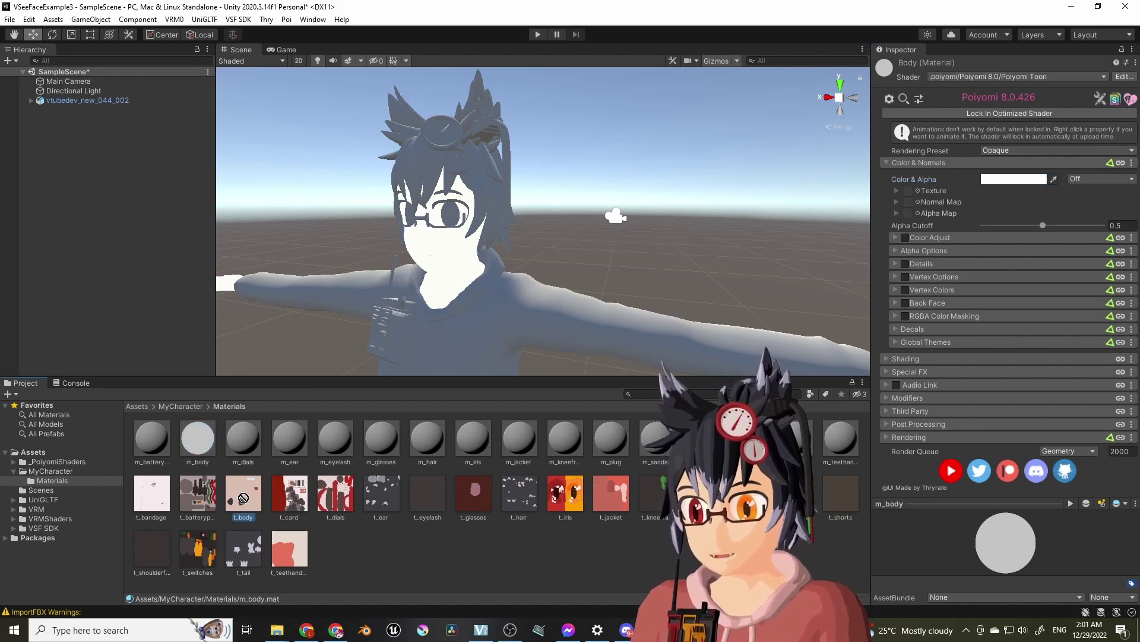
pyautogui.moveTo(499, 397); pyautogui.dragTo(856, 216)
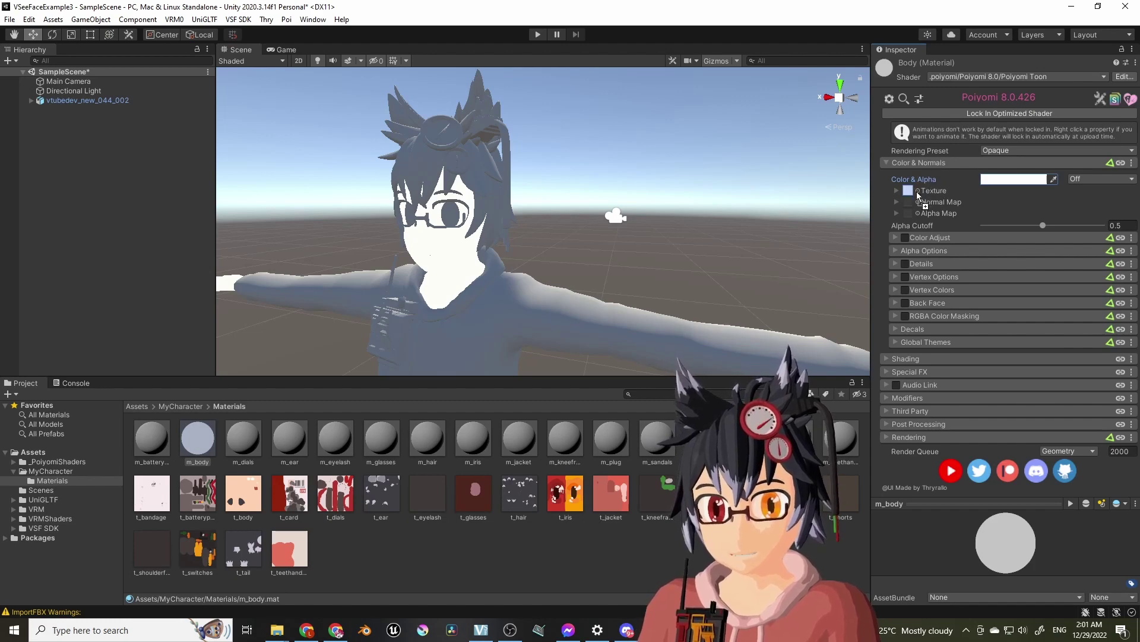
pyautogui.moveTo(908, 190); pyautogui.dragTo(908, 190)
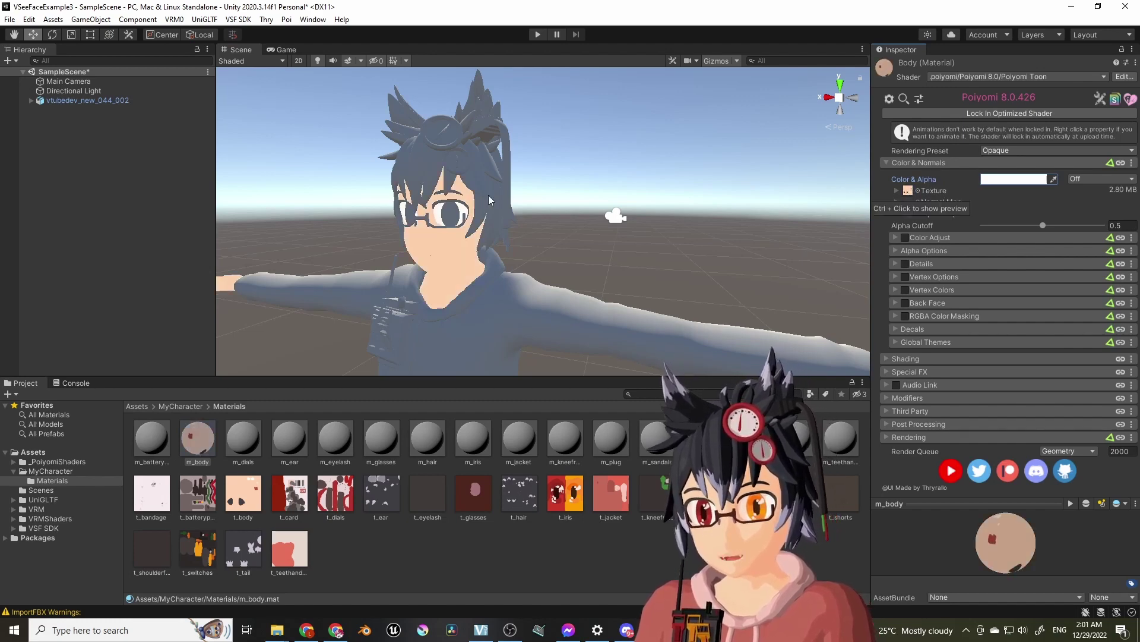
pyautogui.scroll(-5, 647, 213)
pyautogui.keyDown('alt'); pyautogui.moveTo(647, 214); pyautogui.dragTo(499, 198); pyautogui.keyUp('alt')
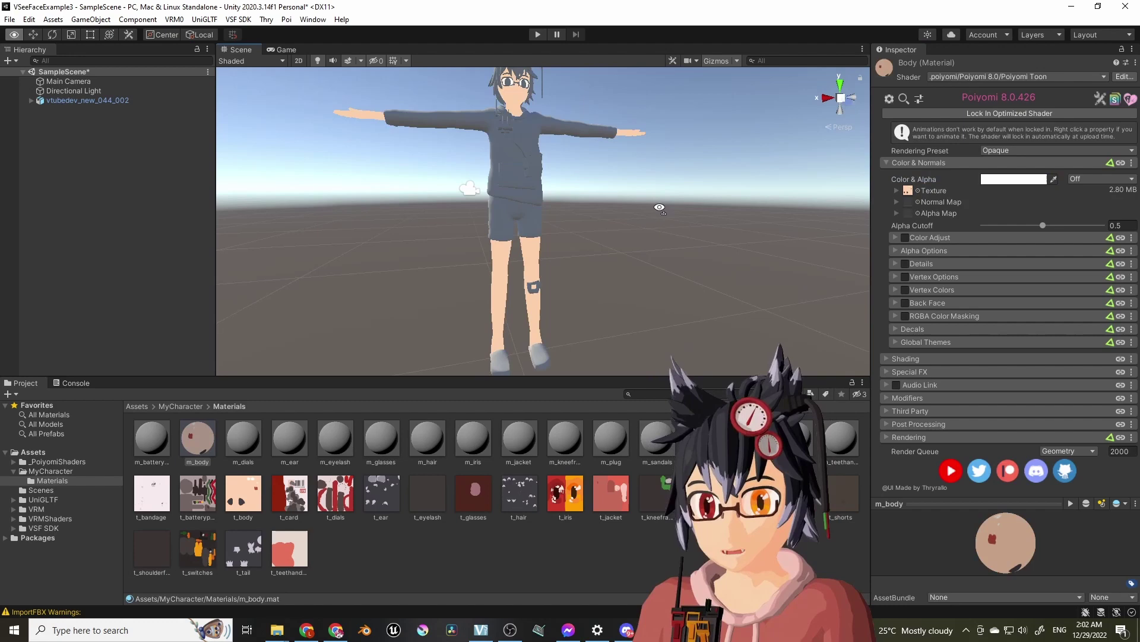
pyautogui.scroll(5, 498, 198)
pyautogui.scroll(-3, 535, 205)
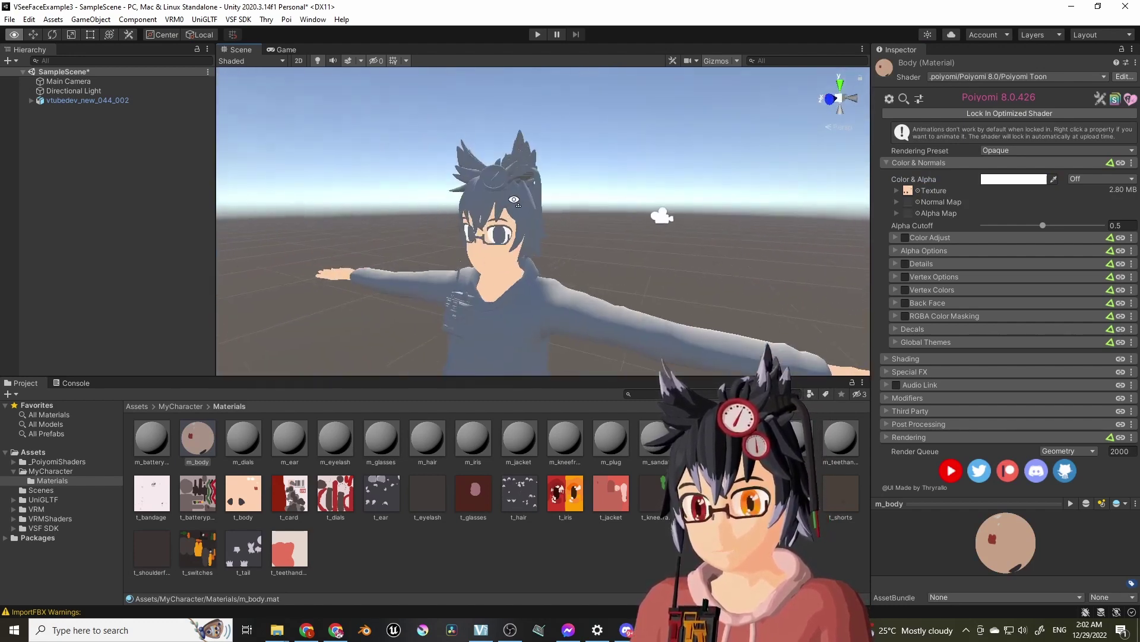
pyautogui.keyDown('alt'); pyautogui.moveTo(535, 205); pyautogui.dragTo(575, 211); pyautogui.keyUp('alt')
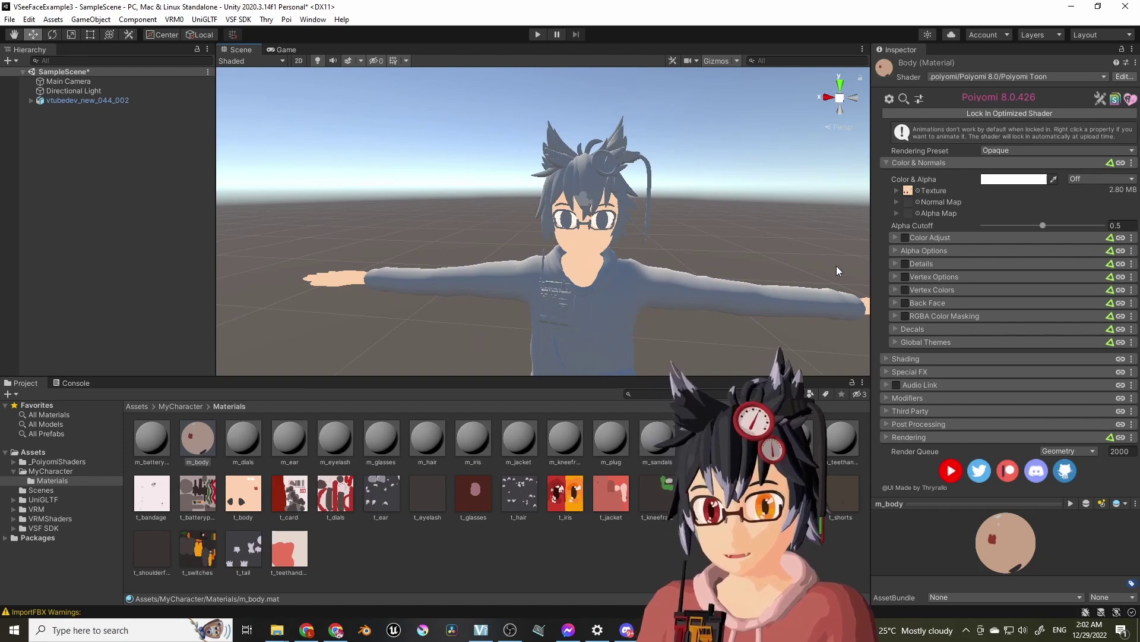
# - Under Shading, switch the body's Base Pass Lighting Type from Flat to TextureRamp
pyautogui.click(886, 163)
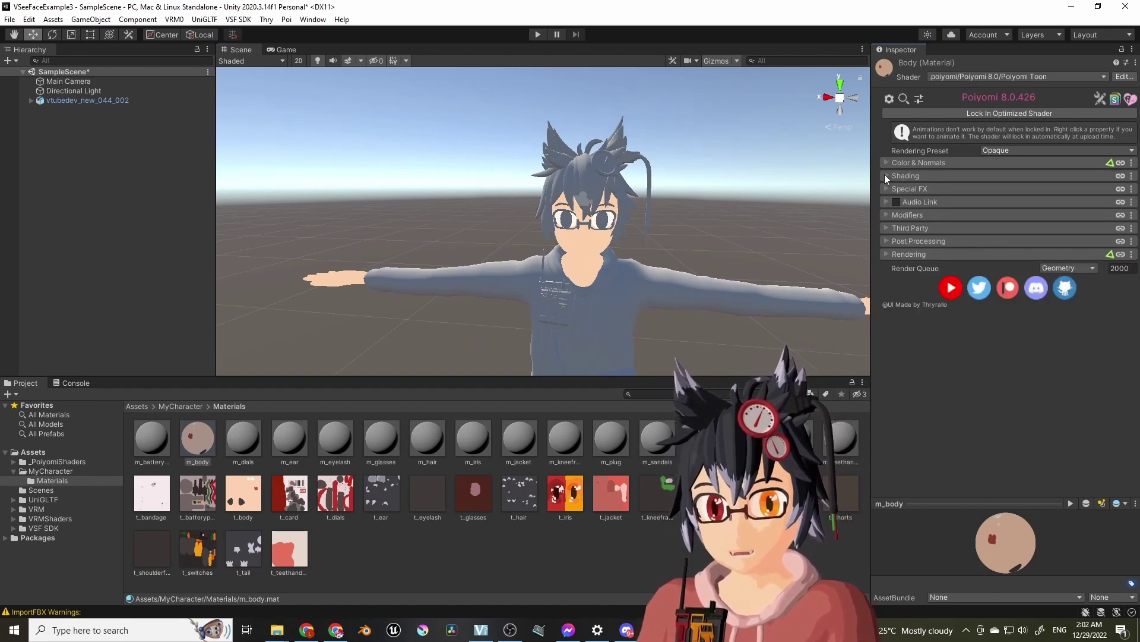
pyautogui.click(884, 175)
pyautogui.click(895, 206)
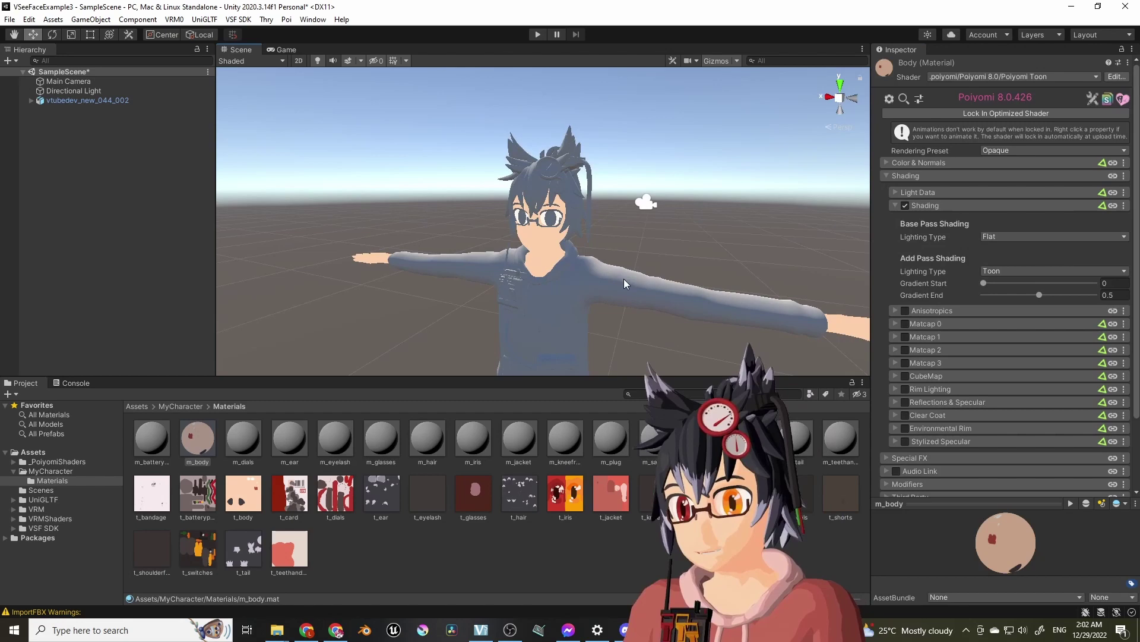
pyautogui.keyDown('alt'); pyautogui.moveTo(542, 246); pyautogui.dragTo(570, 250); pyautogui.keyUp('alt')
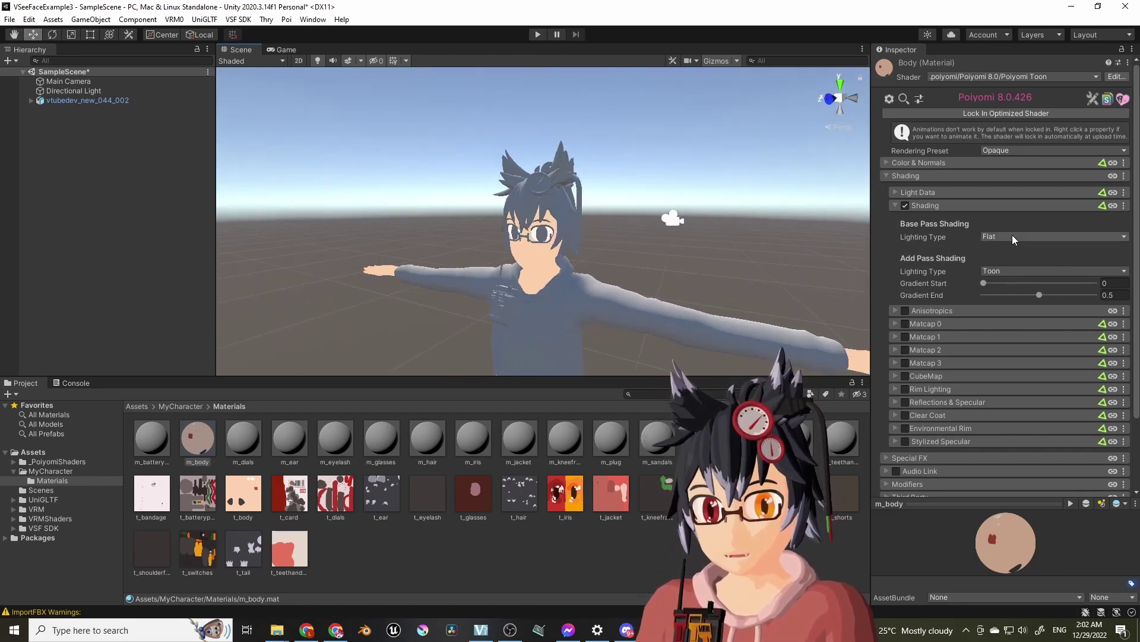
pyautogui.click(1012, 238)
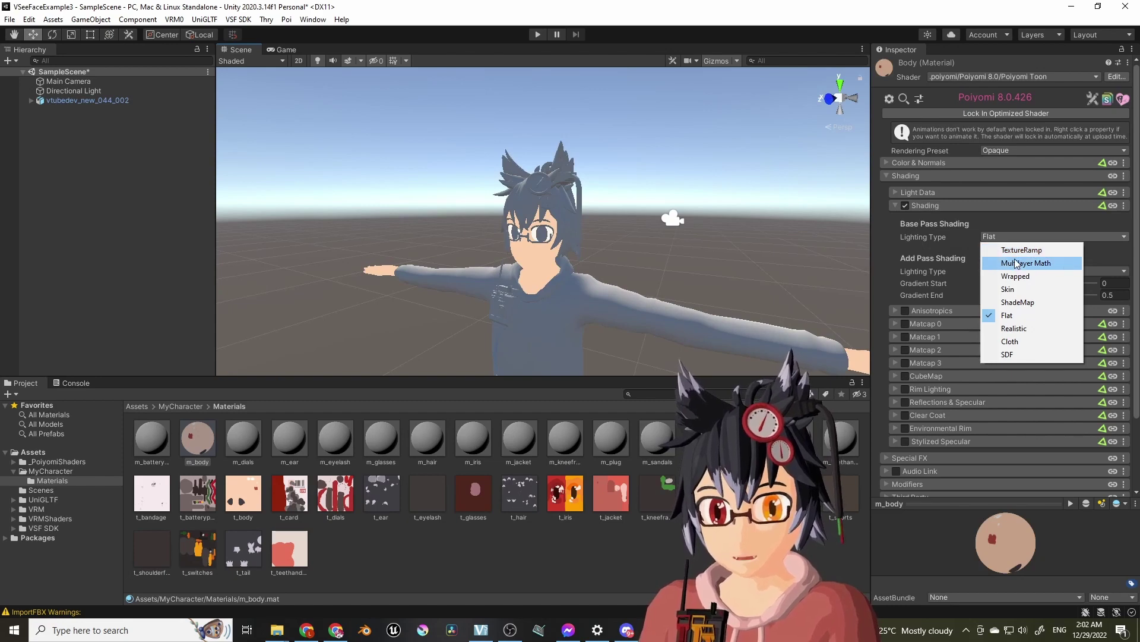
pyautogui.click(1021, 249)
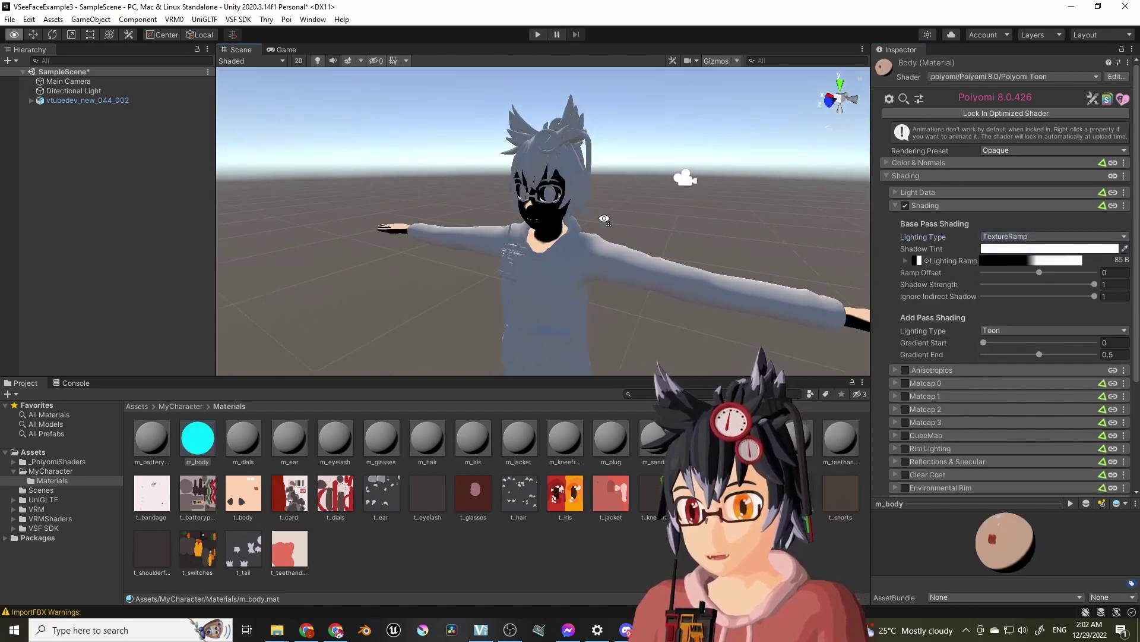
pyautogui.scroll(3, 566, 230)
pyautogui.moveTo(567, 229)
pyautogui.keyDown('alt'); pyautogui.mouseDown()
pyautogui.moveTo(661, 194)
pyautogui.moveTo(816, 236)
pyautogui.mouseUp(); pyautogui.keyUp('alt')
pyautogui.scroll(-5, 662, 193)
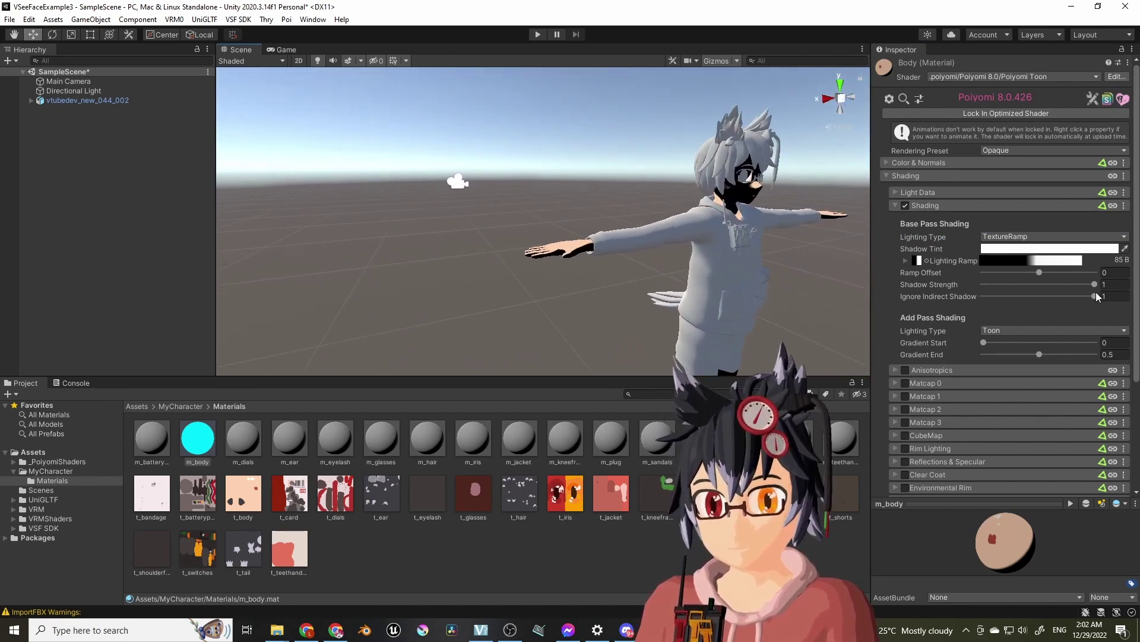
# - Open the Lighting Ramp gradient editor and set its Mode to Fixed
pyautogui.click(1011, 260)
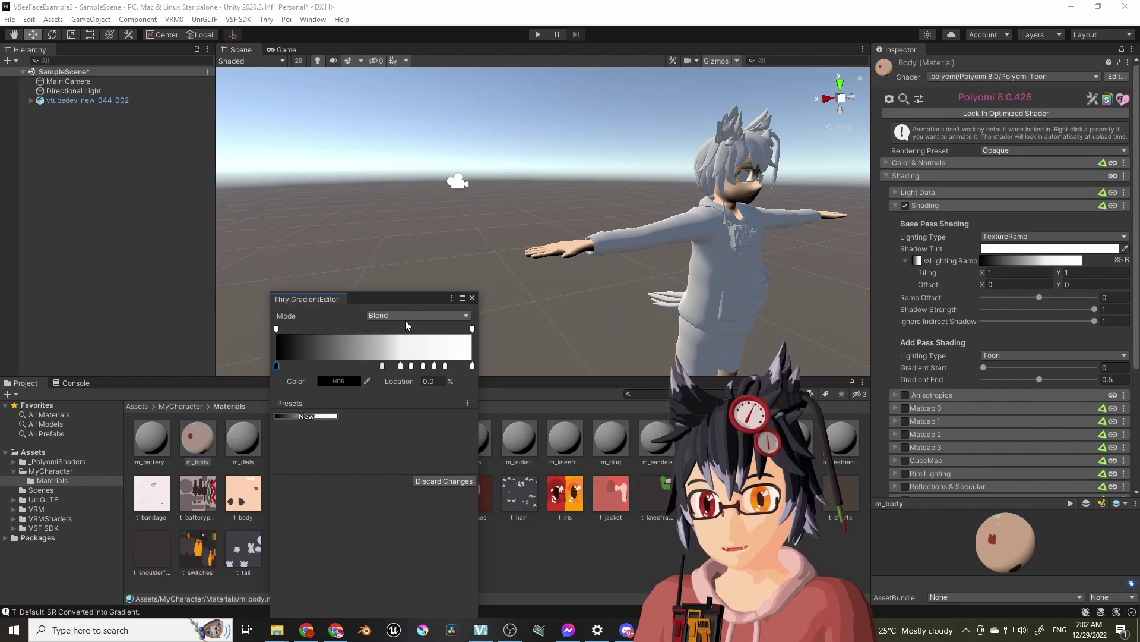
pyautogui.moveTo(394, 299); pyautogui.dragTo(534, 269)
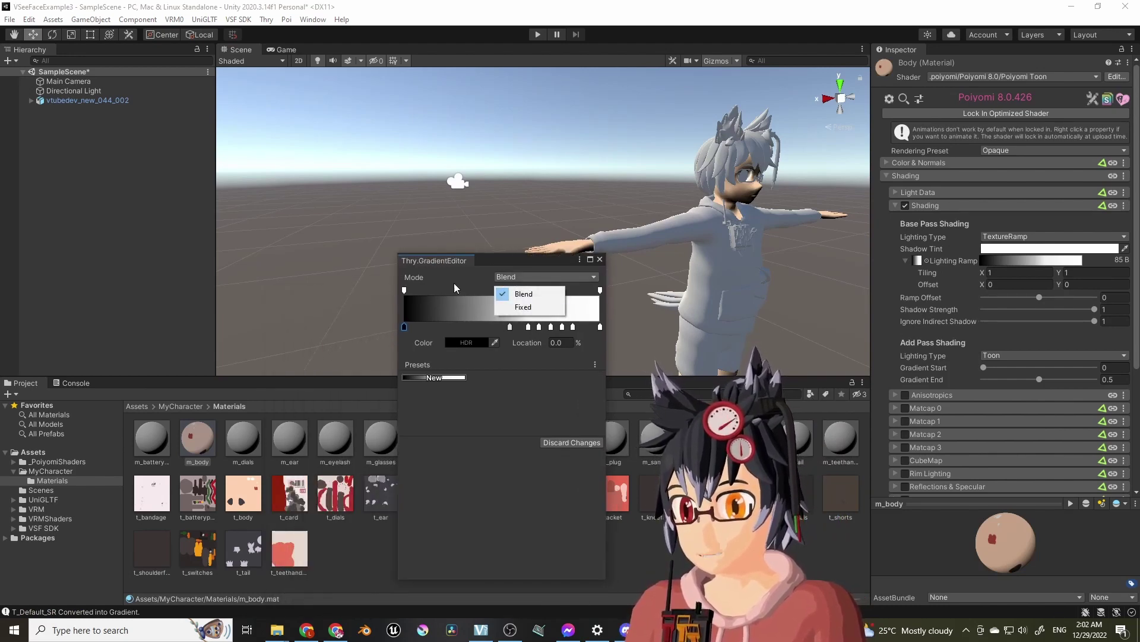
pyautogui.click(520, 275)
pyautogui.keyDown('alt'); pyautogui.moveTo(605, 214); pyautogui.dragTo(390, 205); pyautogui.keyUp('alt')
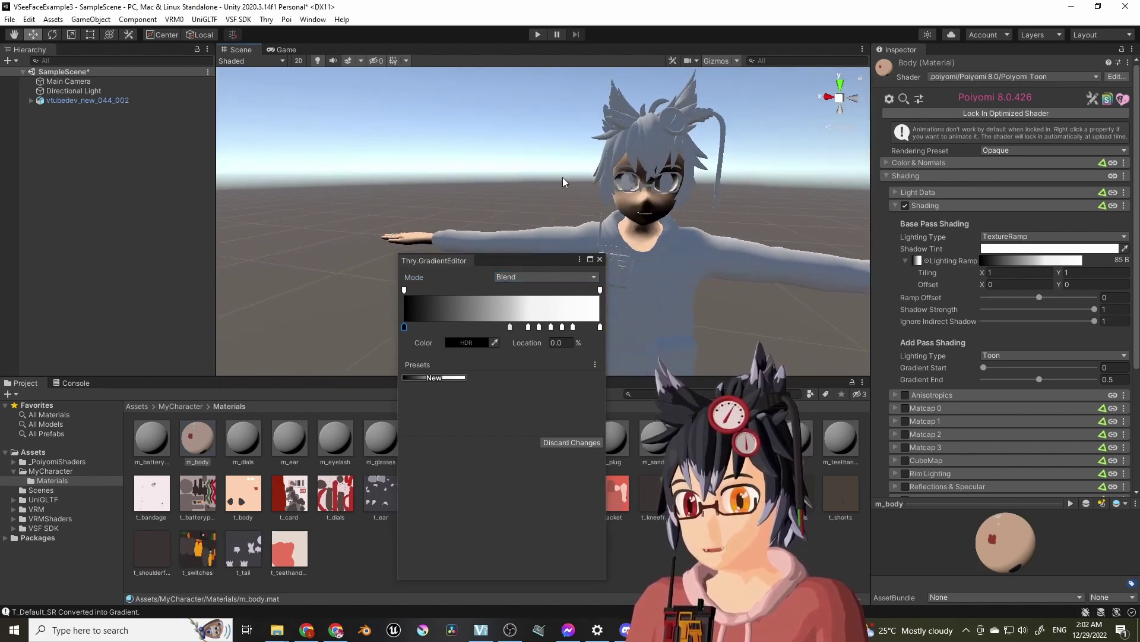
pyautogui.keyDown('alt'); pyautogui.moveTo(563, 177); pyautogui.dragTo(623, 291); pyautogui.keyUp('alt')
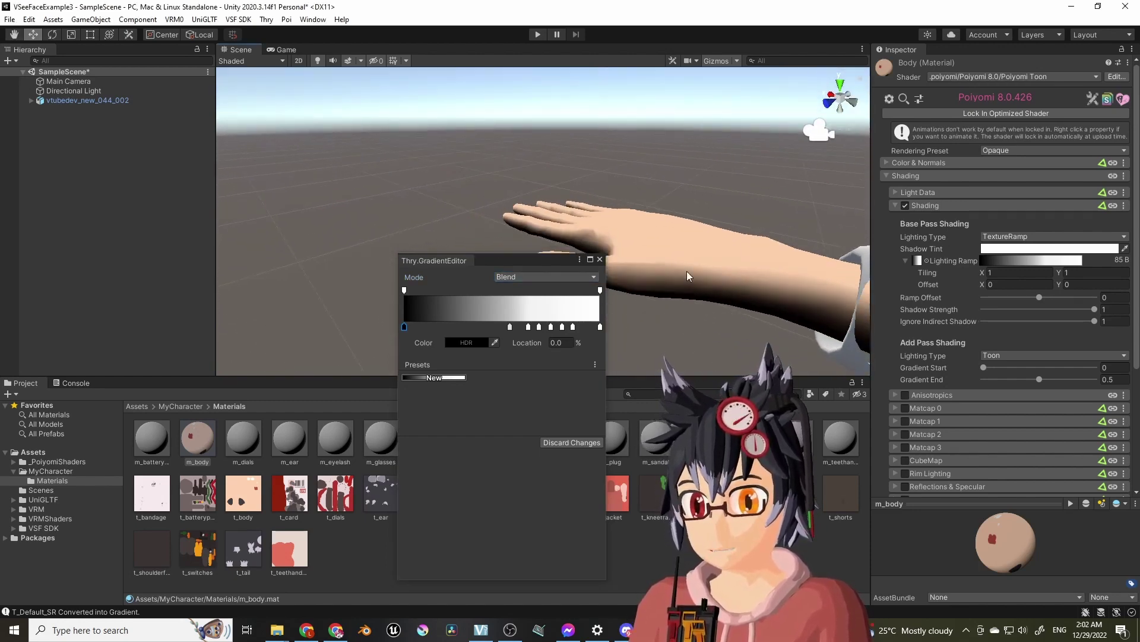
pyautogui.moveTo(621, 269)
pyautogui.keyDown('alt'); pyautogui.mouseDown()
pyautogui.moveTo(696, 221)
pyautogui.moveTo(624, 227)
pyautogui.mouseUp(); pyautogui.keyUp('alt')
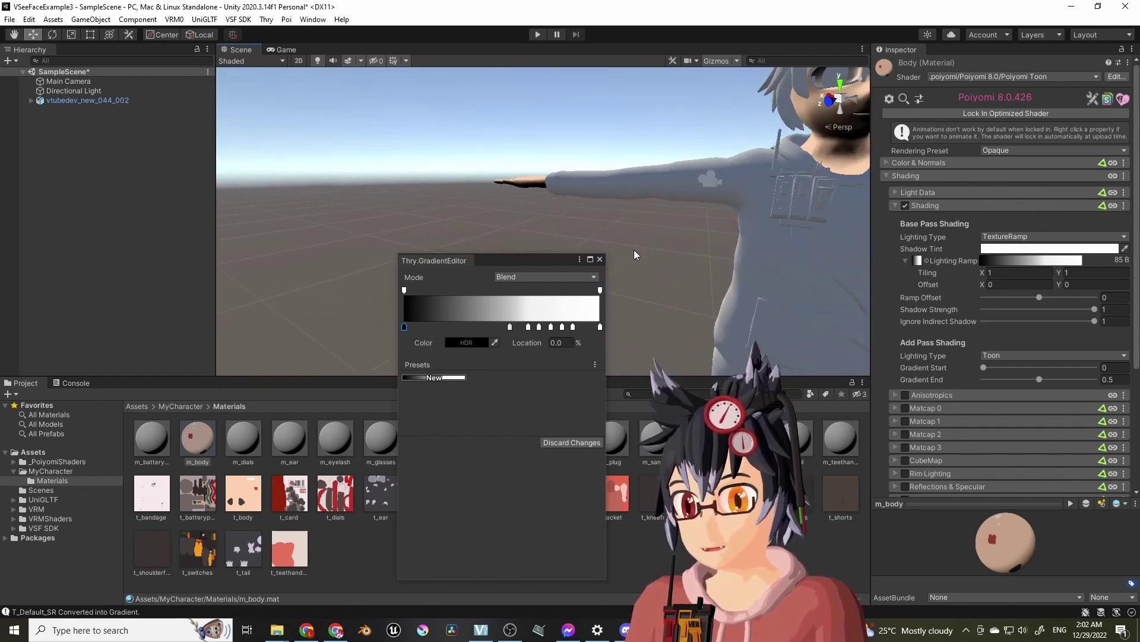
pyautogui.click(537, 277)
pyautogui.click(527, 309)
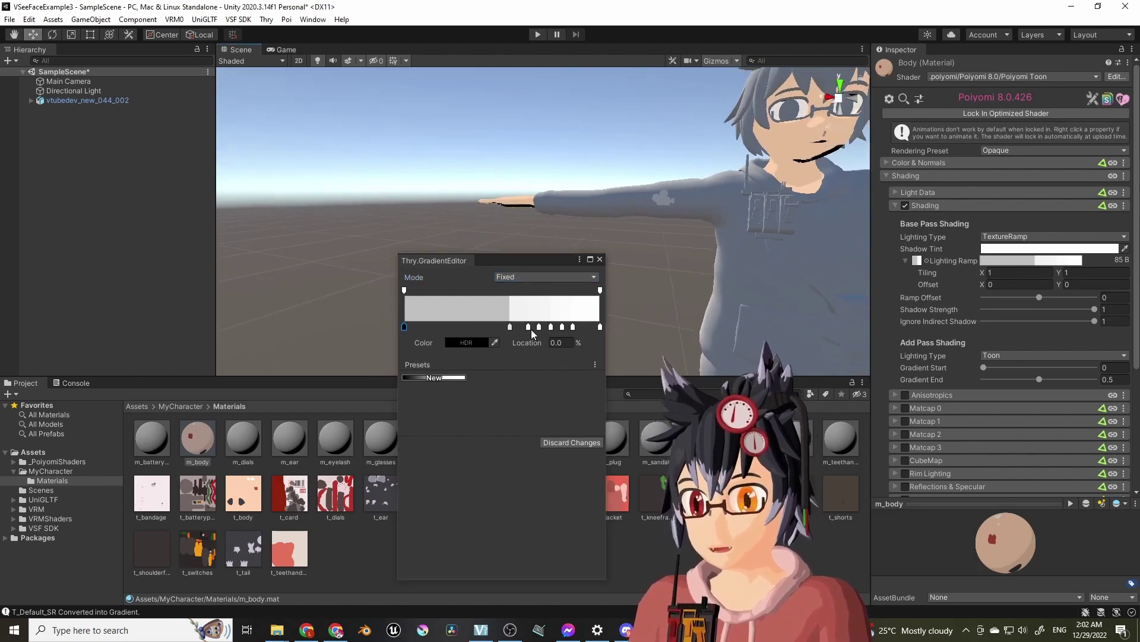
# - Delete extra ramp keys, shift the remaining band keys, and add a key near 71%
pyautogui.click(529, 327)
pyautogui.press('Delete')
pyautogui.press('Delete')
pyautogui.click(550, 327)
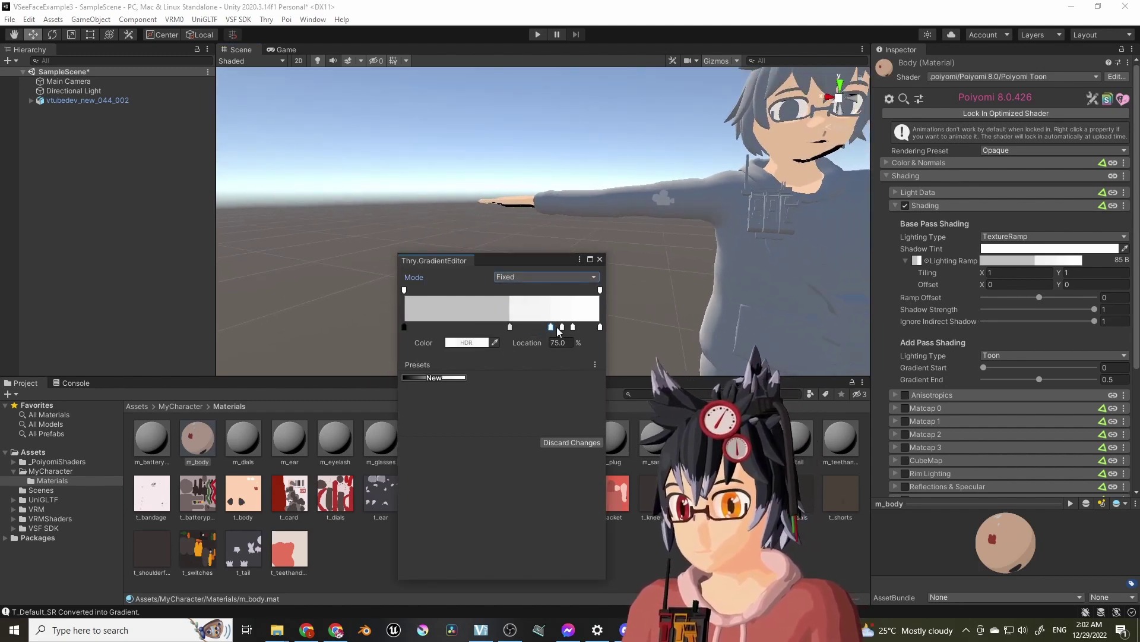
pyautogui.moveTo(551, 326); pyautogui.dragTo(579, 328)
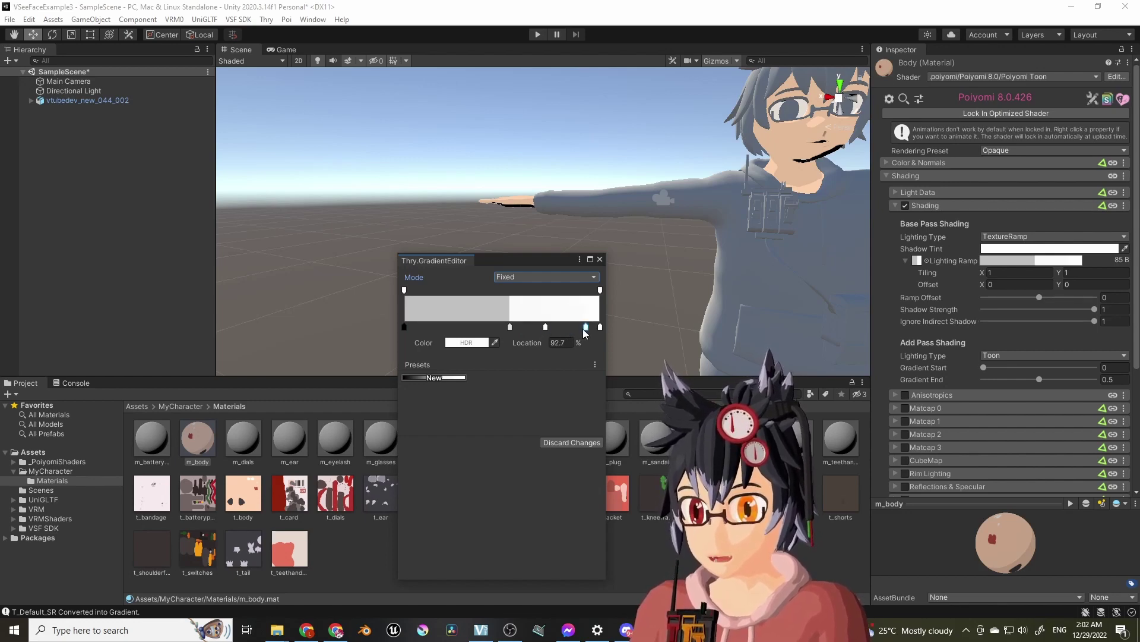
pyautogui.moveTo(585, 328); pyautogui.dragTo(580, 328)
pyautogui.click(545, 329)
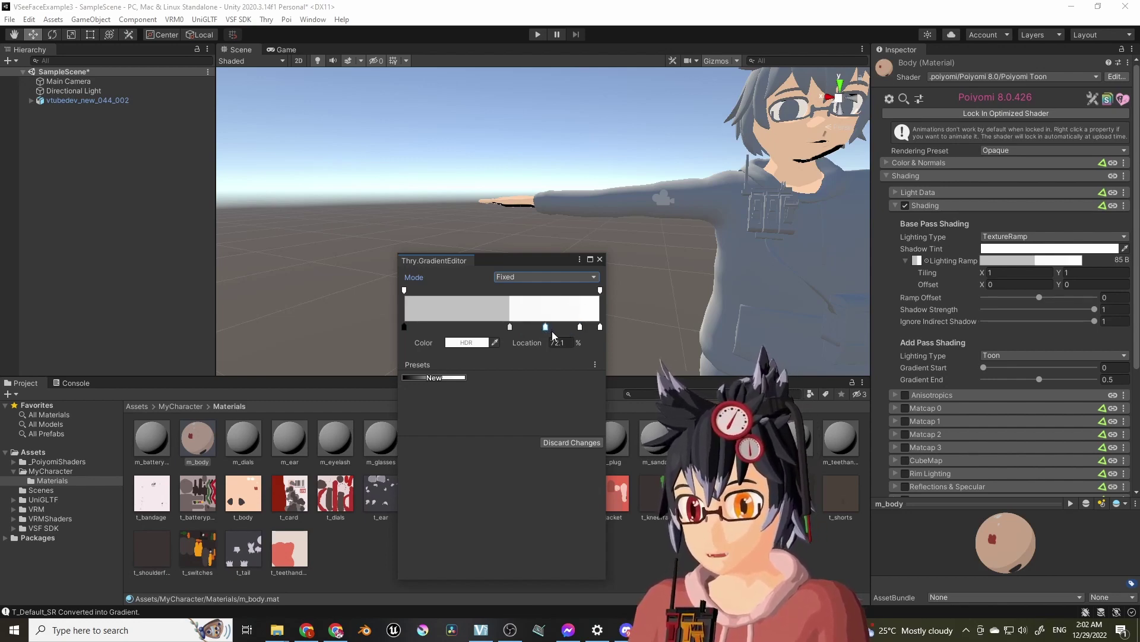
pyautogui.press('Delete')
pyautogui.click(543, 327)
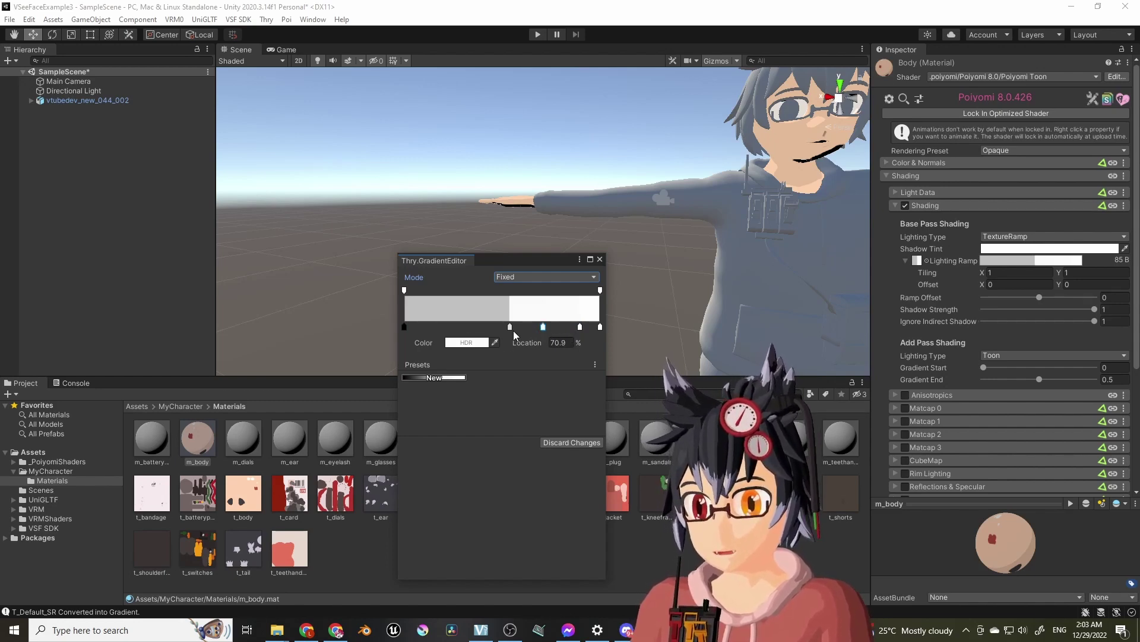
# - Tint the brightest ramp band light pink, make the grey band salmon-pink, widen it to ~26%
pyautogui.doubleClick(581, 327)
pyautogui.click(630, 391)
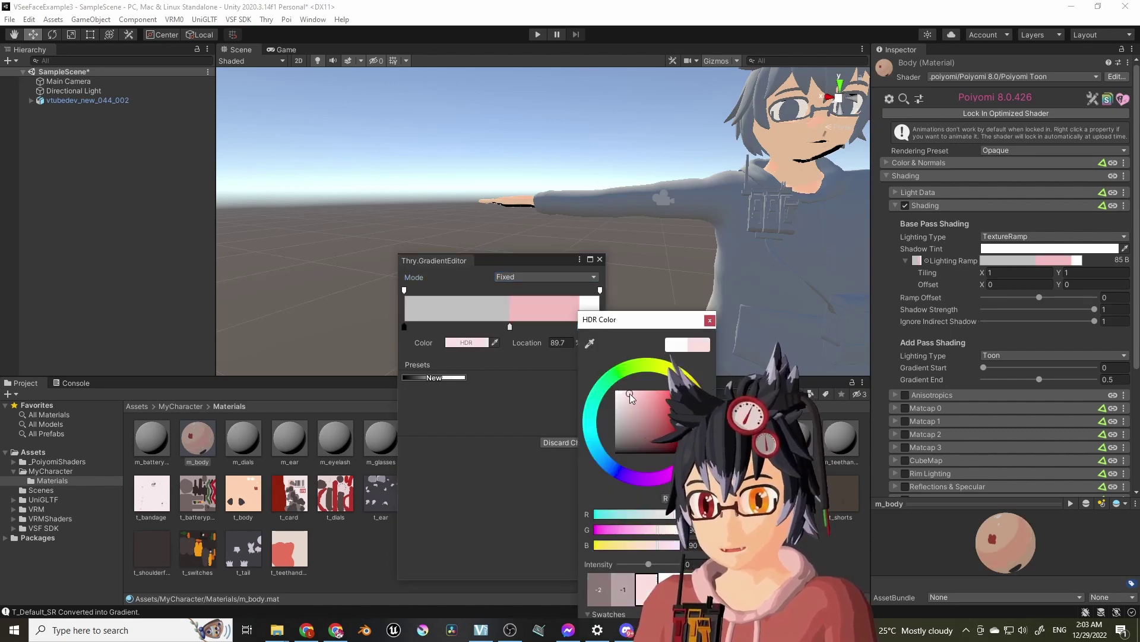
pyautogui.click(709, 319)
pyautogui.doubleClick(508, 324)
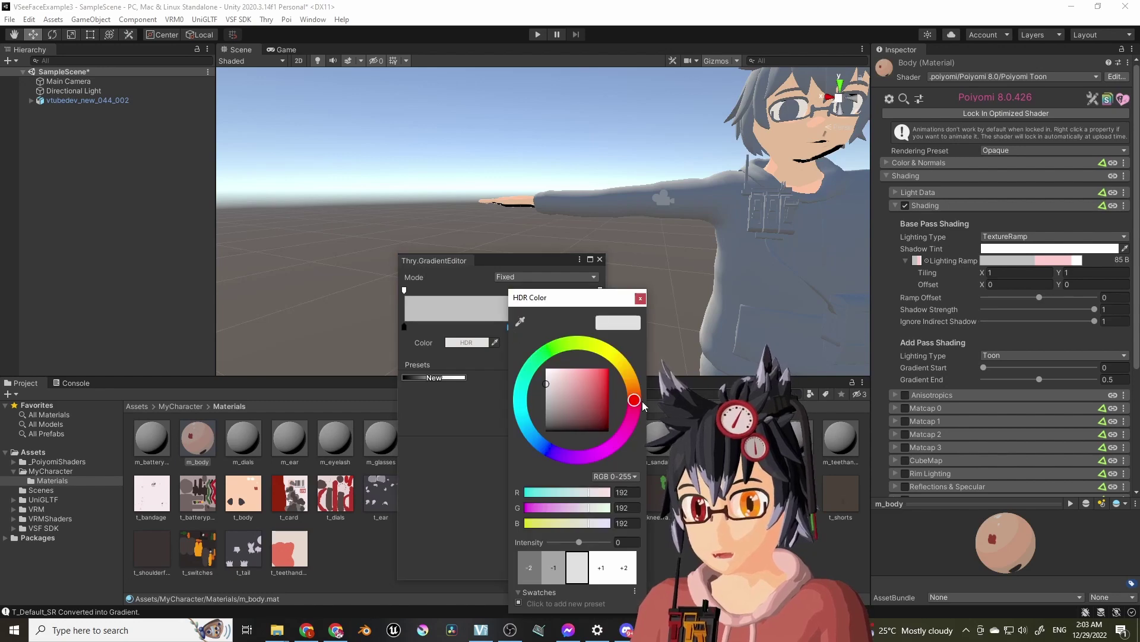
pyautogui.moveTo(566, 372); pyautogui.dragTo(571, 353)
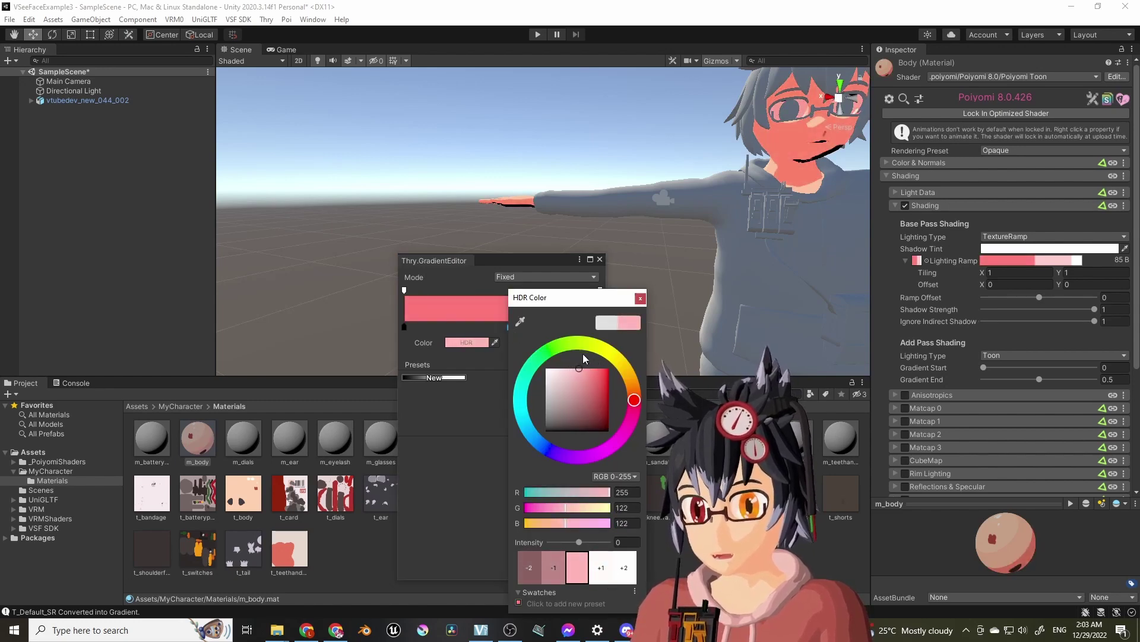
pyautogui.click(634, 390)
pyautogui.click(639, 298)
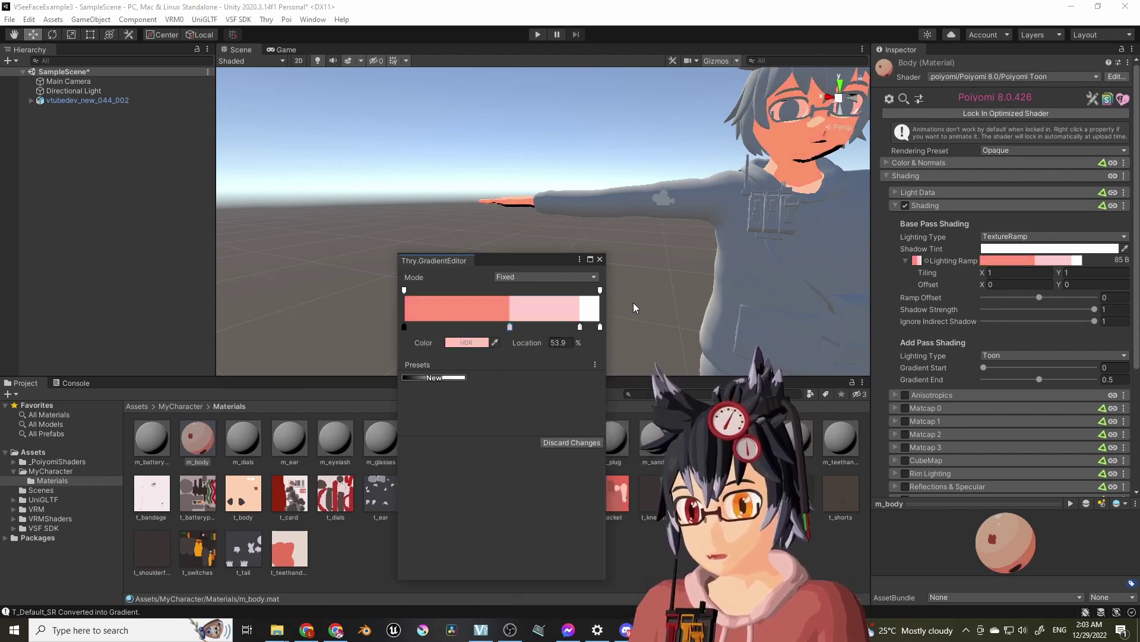
pyautogui.moveTo(634, 302)
pyautogui.keyDown('alt'); pyautogui.mouseDown()
pyautogui.moveTo(636, 226)
pyautogui.moveTo(558, 329)
pyautogui.moveTo(456, 326)
pyautogui.mouseUp(); pyautogui.keyUp('alt')
pyautogui.moveTo(678, 267)
pyautogui.keyDown('alt'); pyautogui.mouseDown()
pyautogui.moveTo(747, 209)
pyautogui.moveTo(672, 165)
pyautogui.mouseUp(); pyautogui.keyUp('alt')
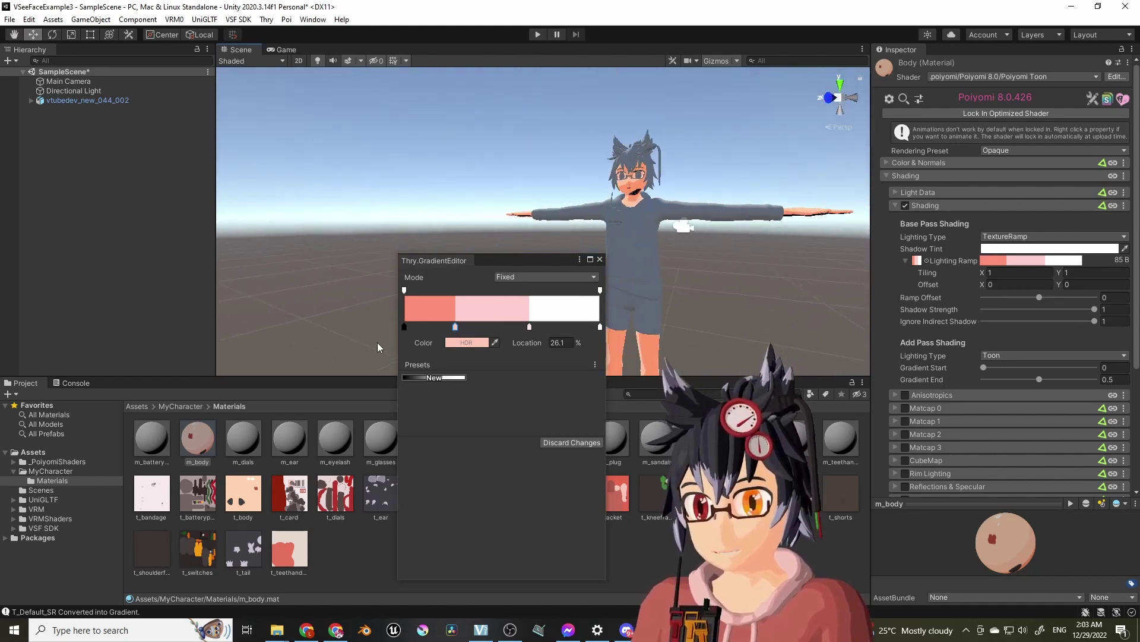
# - Lighten the darkest band to soft salmon, narrow it to about 10%, and save the ramp
pyautogui.doubleClick(403, 326)
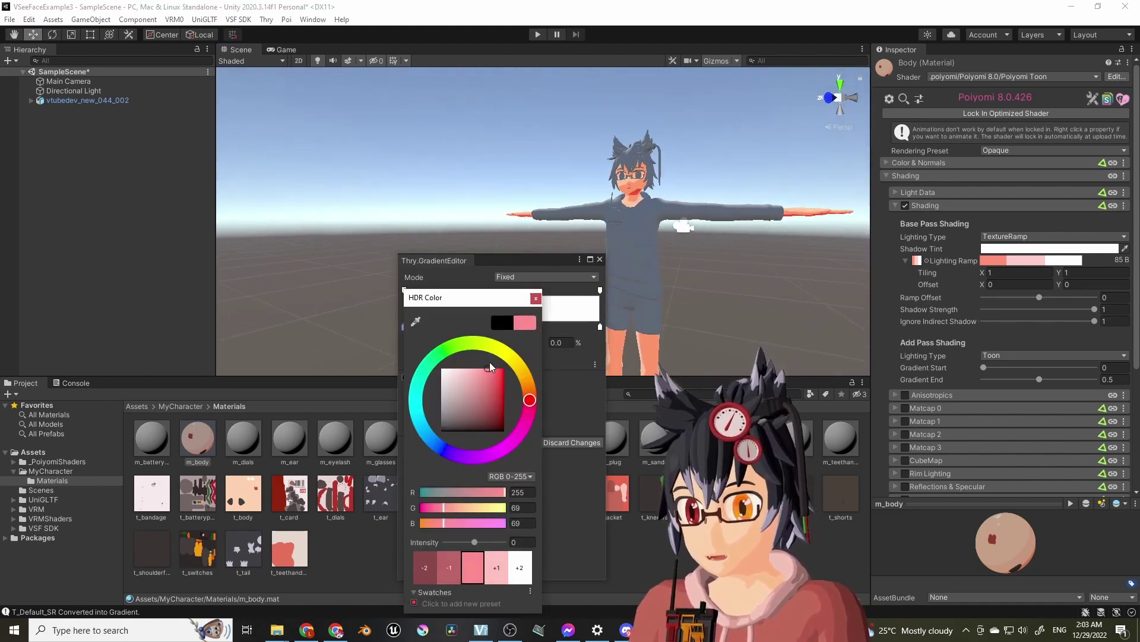
pyautogui.moveTo(489, 362); pyautogui.dragTo(482, 363)
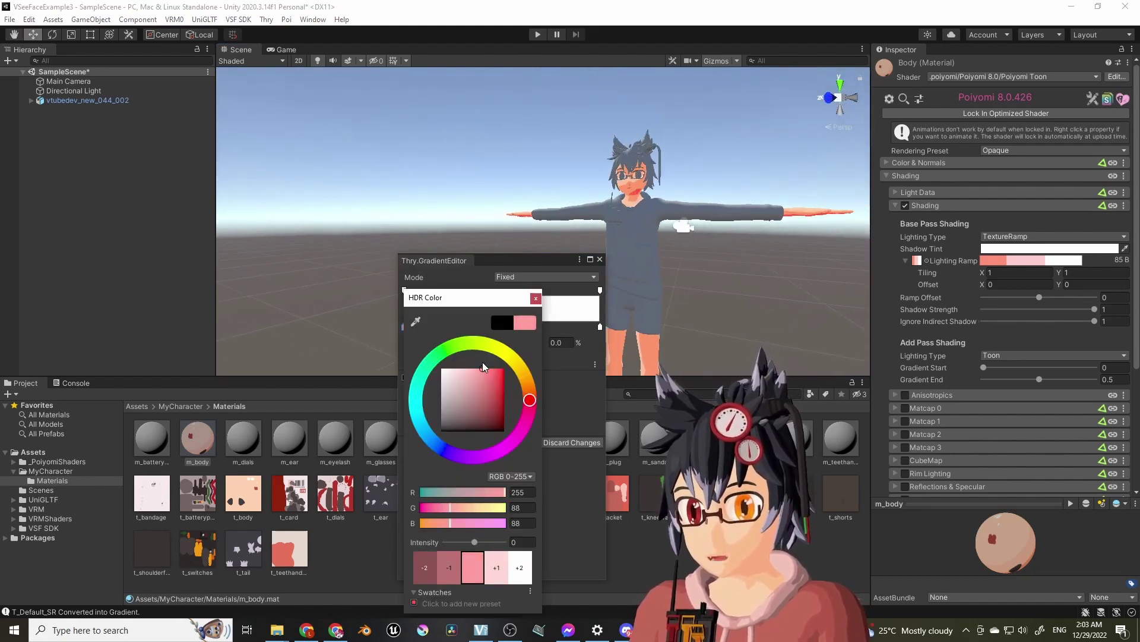
pyautogui.click(559, 309)
pyautogui.moveTo(571, 222)
pyautogui.keyDown('alt'); pyautogui.mouseDown()
pyautogui.moveTo(813, 229)
pyautogui.moveTo(648, 218)
pyautogui.mouseUp(); pyautogui.keyUp('alt')
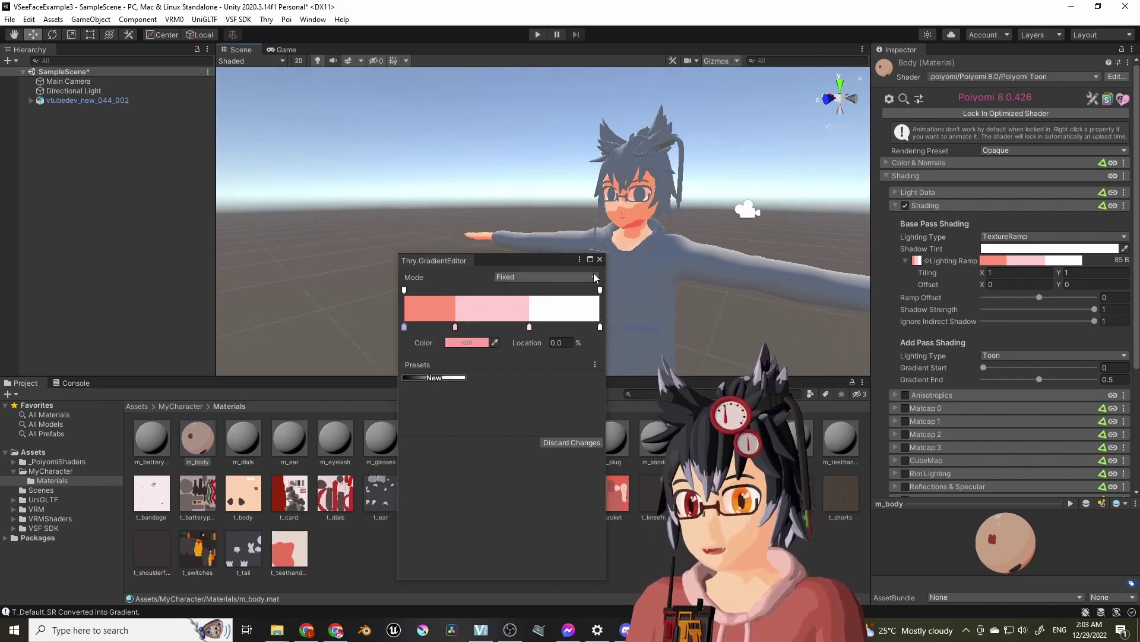
pyautogui.moveTo(530, 327); pyautogui.dragTo(549, 327)
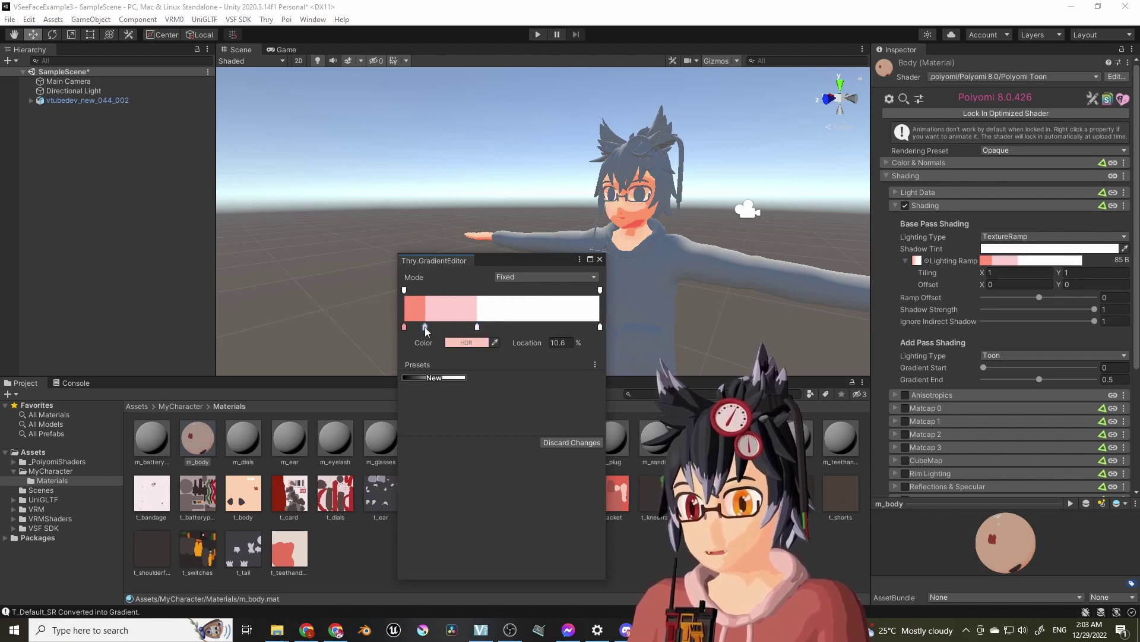
pyautogui.moveTo(424, 327); pyautogui.dragTo(416, 328)
pyautogui.moveTo(524, 237); pyautogui.dragTo(553, 232, button='right')
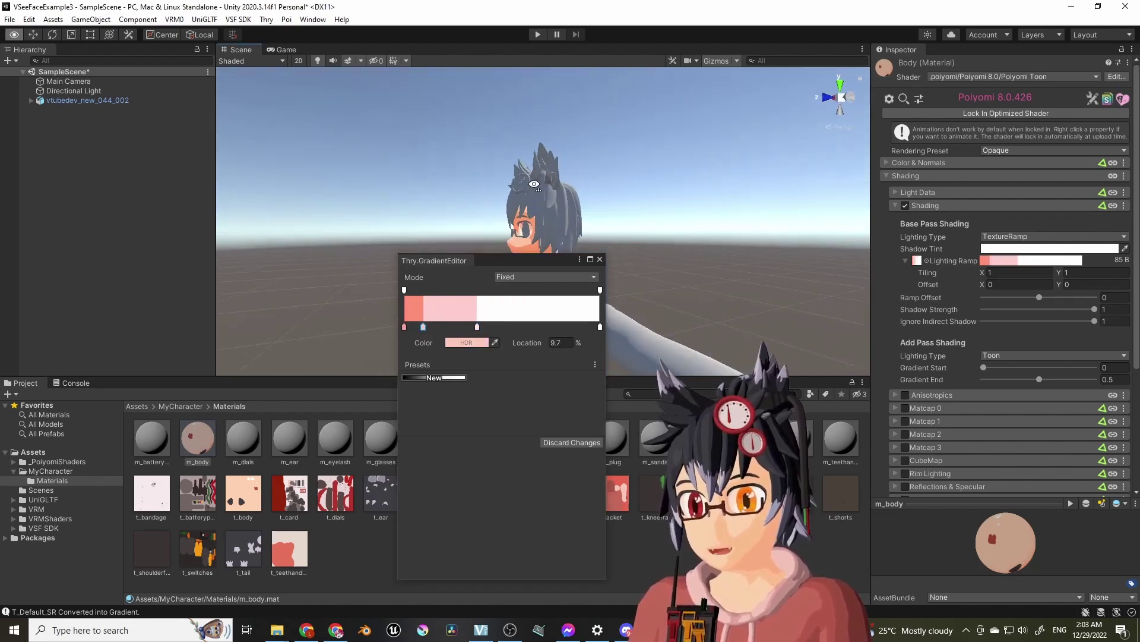
pyautogui.moveTo(635, 201); pyautogui.dragTo(711, 206, button='right')
pyautogui.click(600, 262)
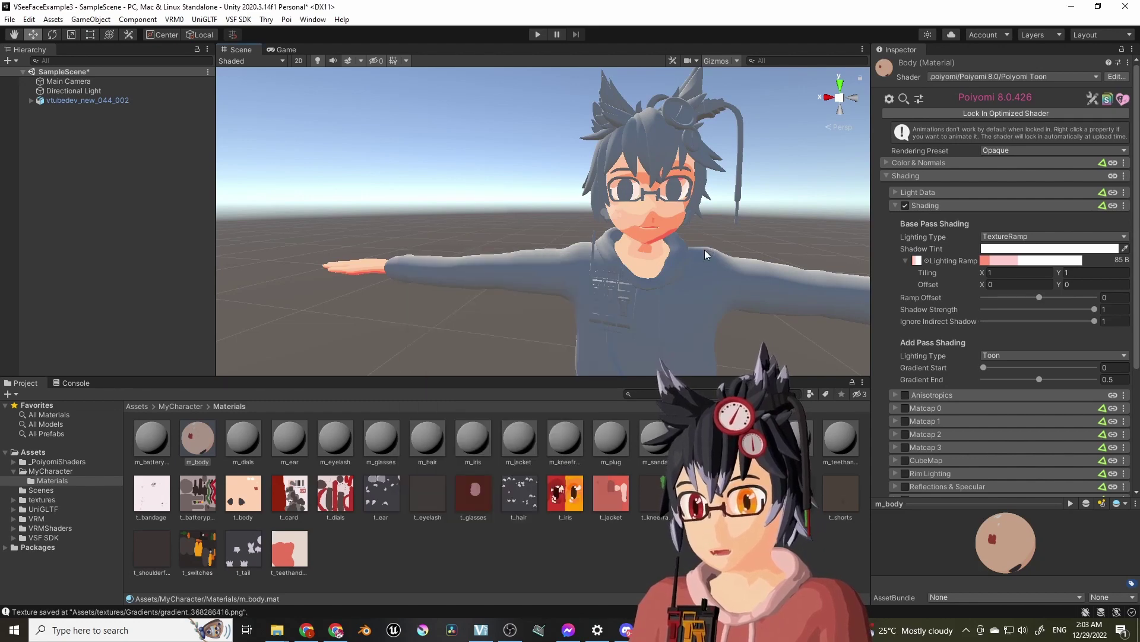
# - Collapse the Shading settings and orbit the Scene view to check the textured avatar
pyautogui.moveTo(598, 262)
pyautogui.mouseDown(button='right')
pyautogui.moveTo(799, 251)
pyautogui.moveTo(764, 244)
pyautogui.mouseUp(button='right')
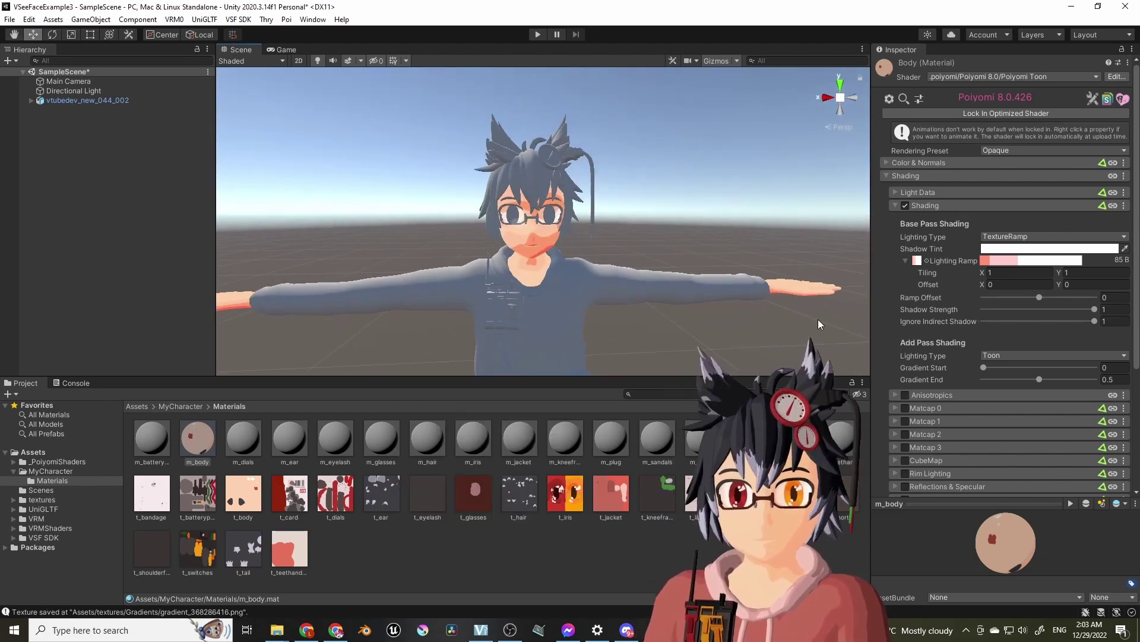
pyautogui.click(893, 207)
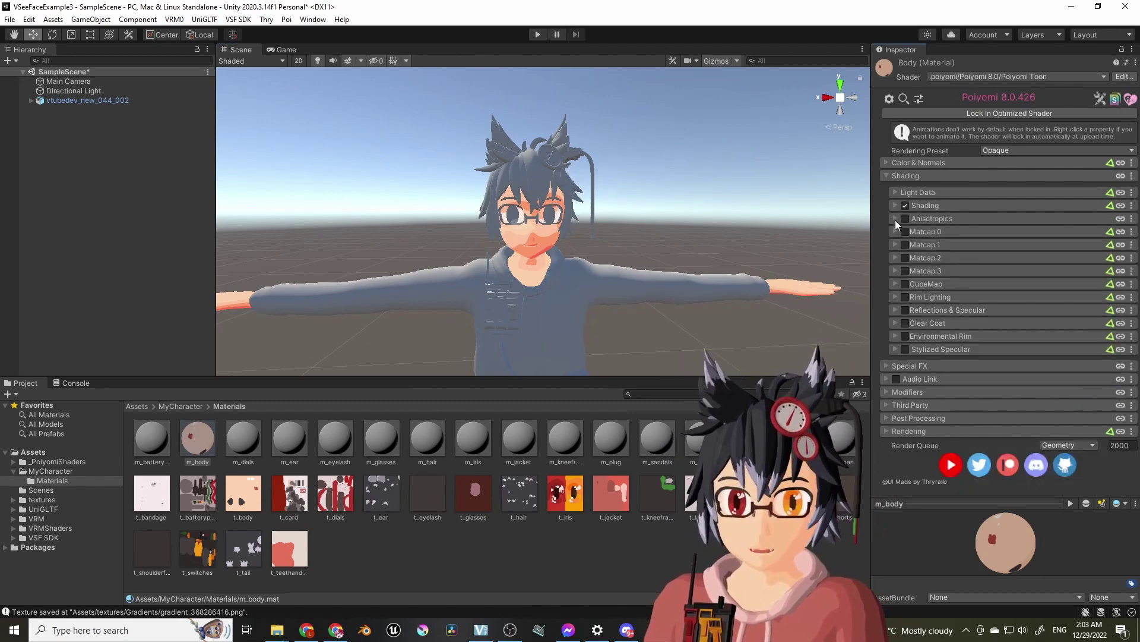
pyautogui.moveTo(710, 184); pyautogui.dragTo(609, 183, button='right')
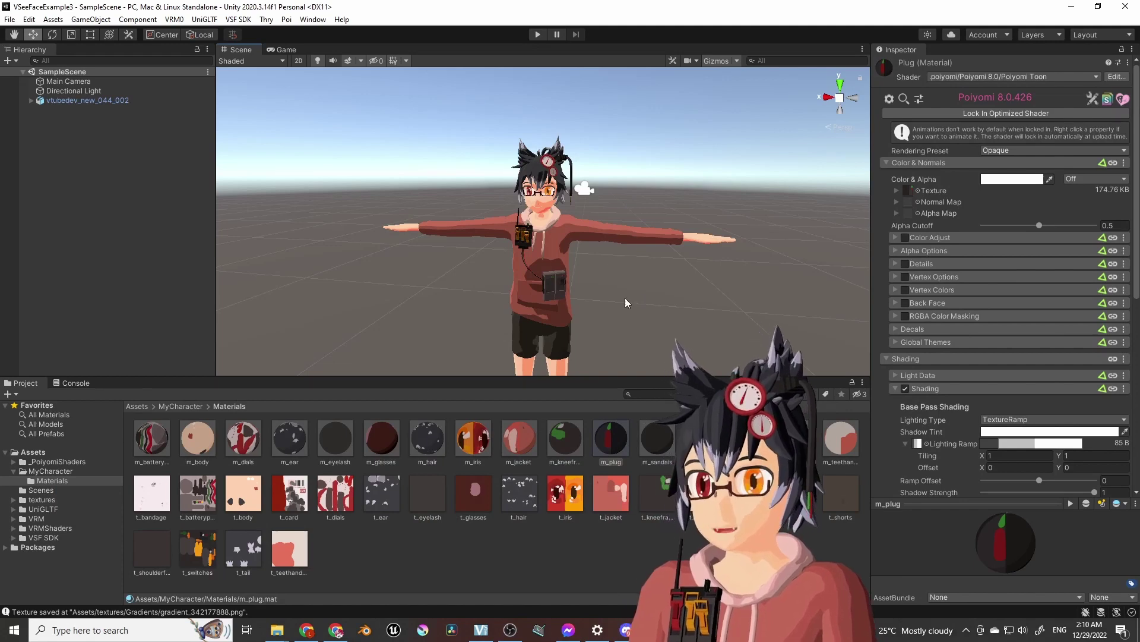
pyautogui.moveTo(615, 300)
pyautogui.mouseDown(button='right')
pyautogui.moveTo(763, 278)
pyautogui.moveTo(691, 306)
pyautogui.mouseUp(button='right')
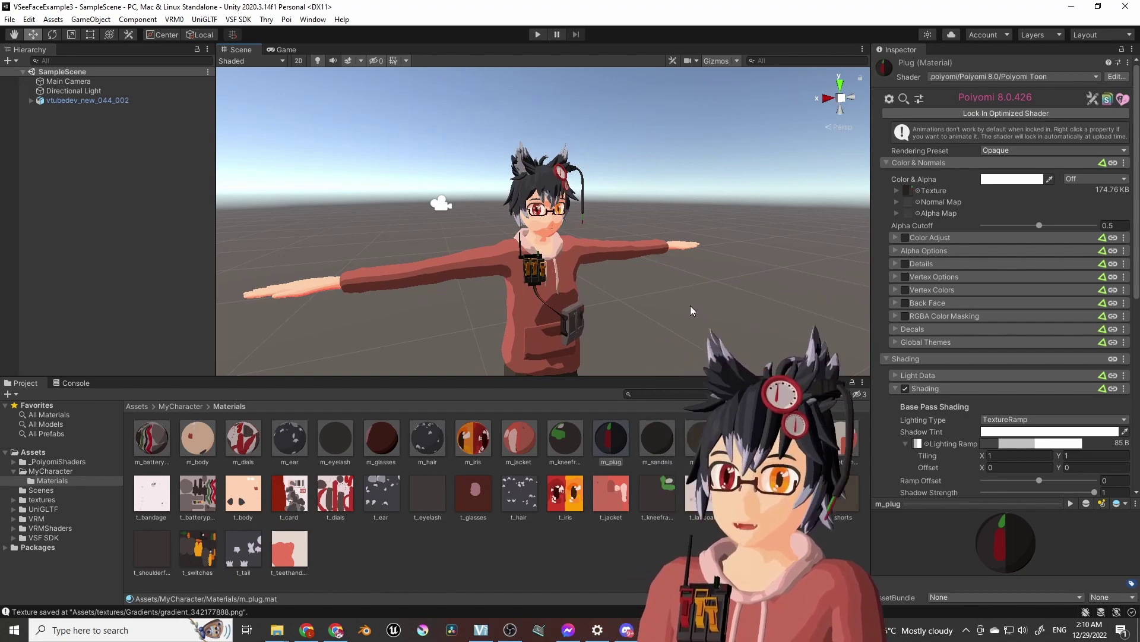